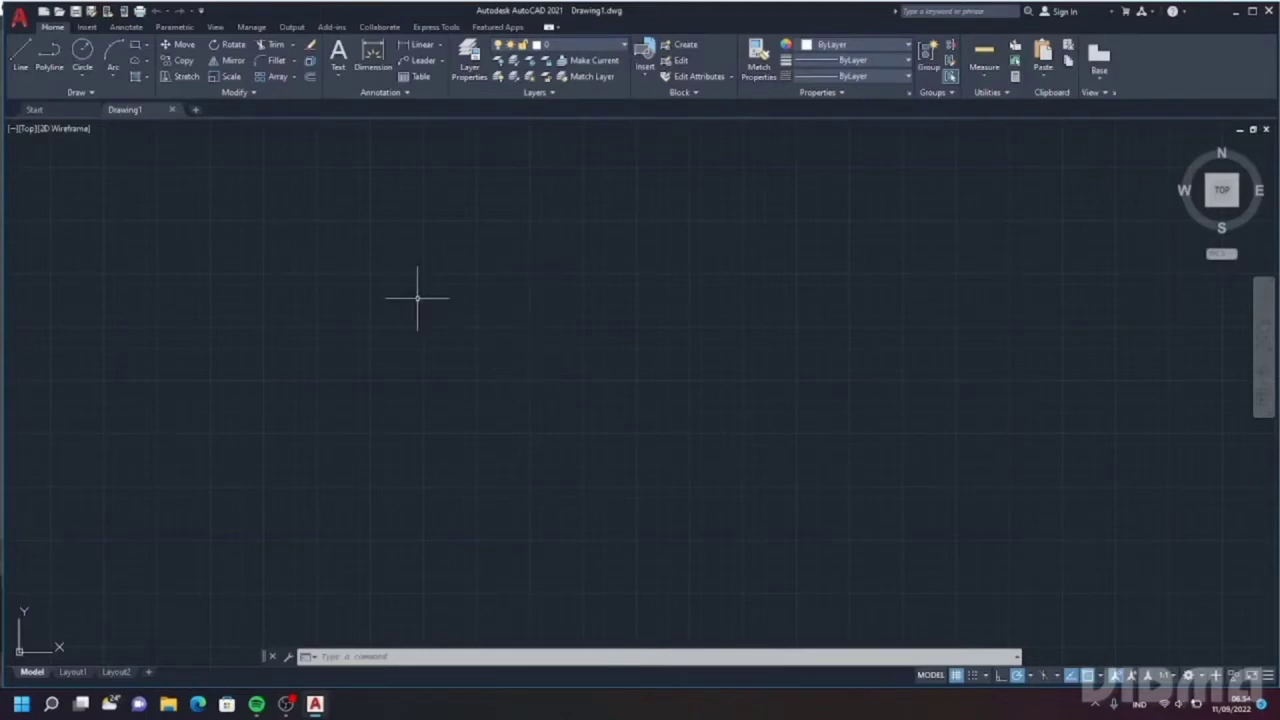
- Start a line chain with a 15-unit vertical neck and a slanted shoulder
{"action": "left_click", "coordinate": [22, 62]}
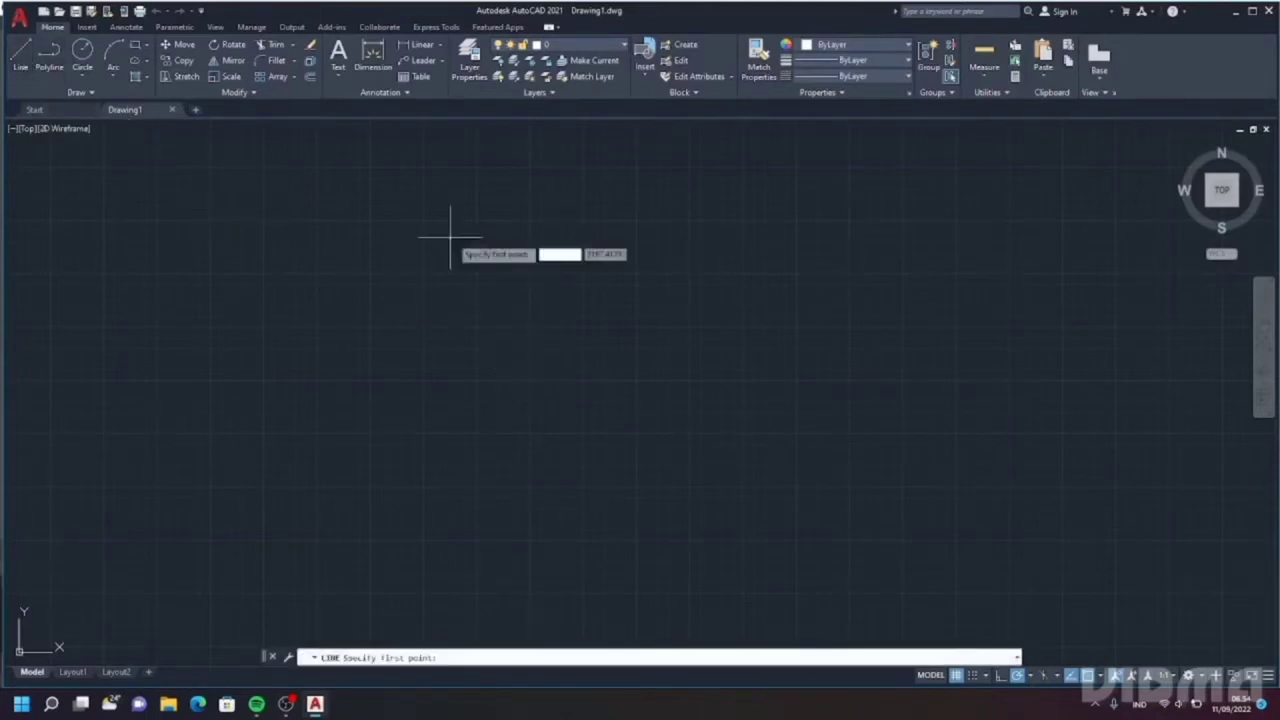
{"action": "left_click", "coordinate": [589, 218]}
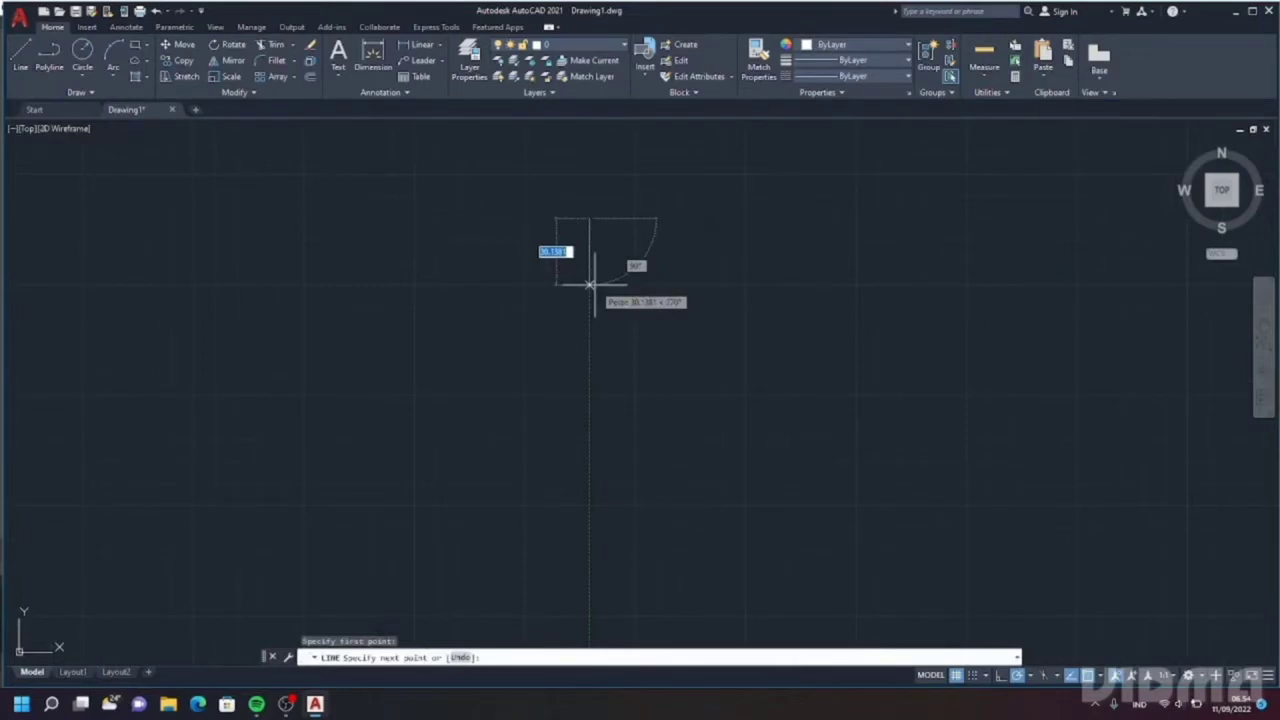
{"action": "type", "text": "15"}
{"action": "key", "text": "Return"}
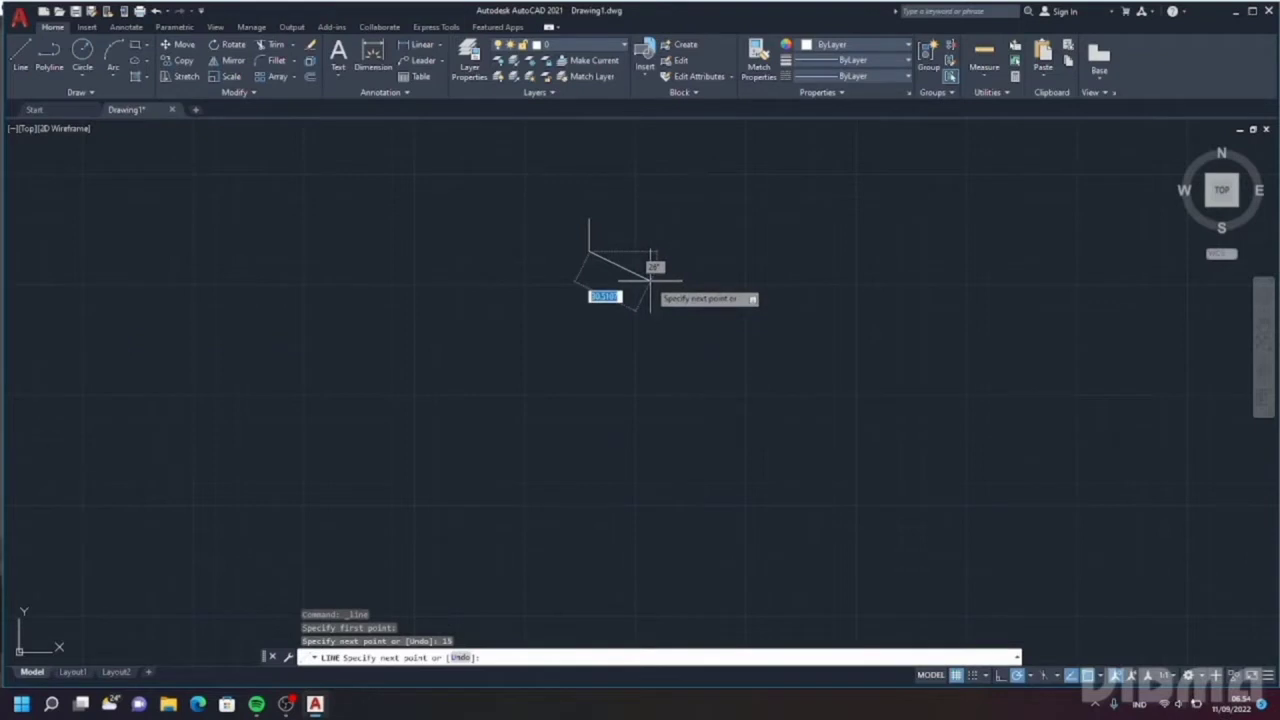
{"action": "left_click", "coordinate": [651, 280]}
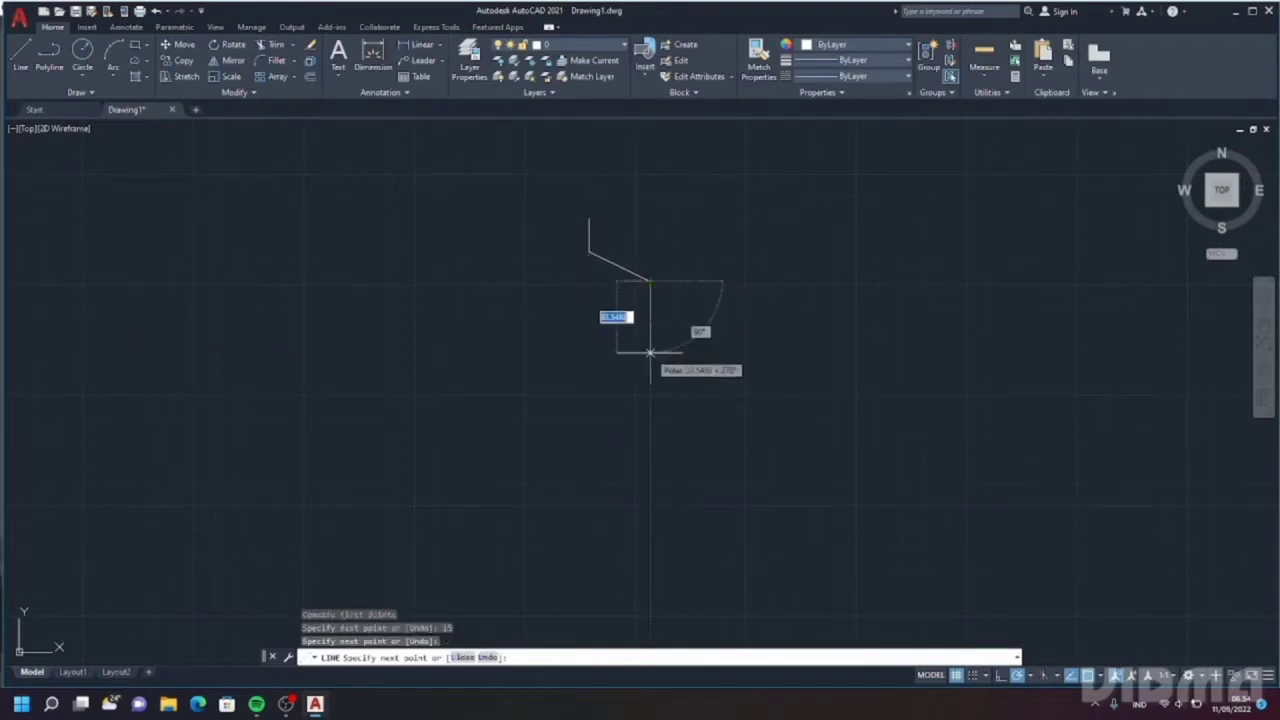
- Add alternating 10-unit drops and 4-unit side steps down the bottle's side
{"action": "type", "text": "10"}
{"action": "key", "text": "Return"}
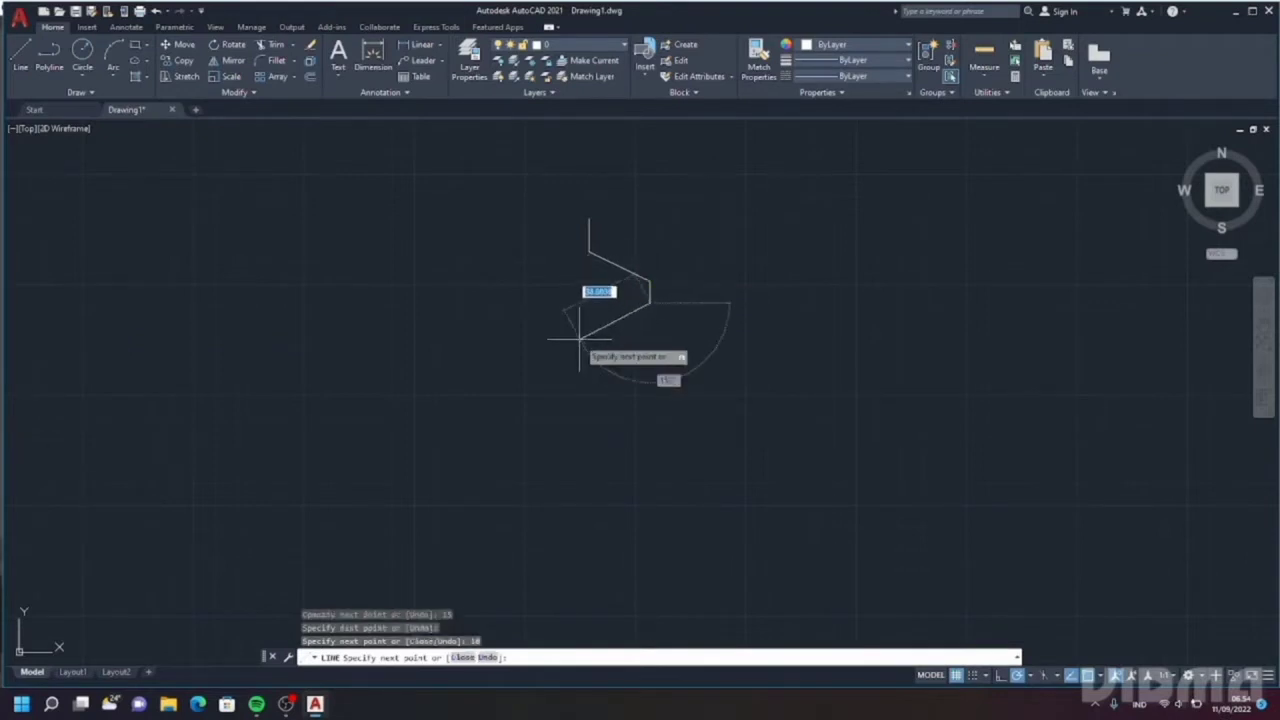
{"action": "type", "text": "4"}
{"action": "key", "text": "Return"}
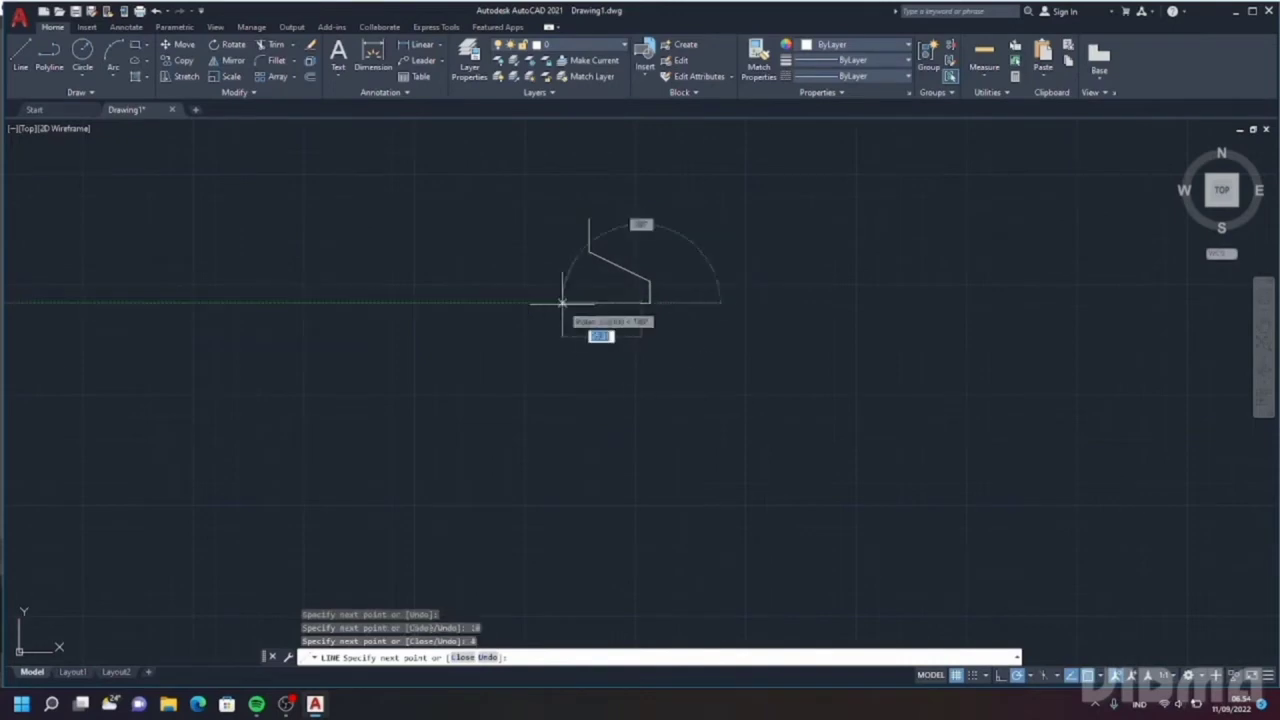
{"action": "type", "text": "1"}
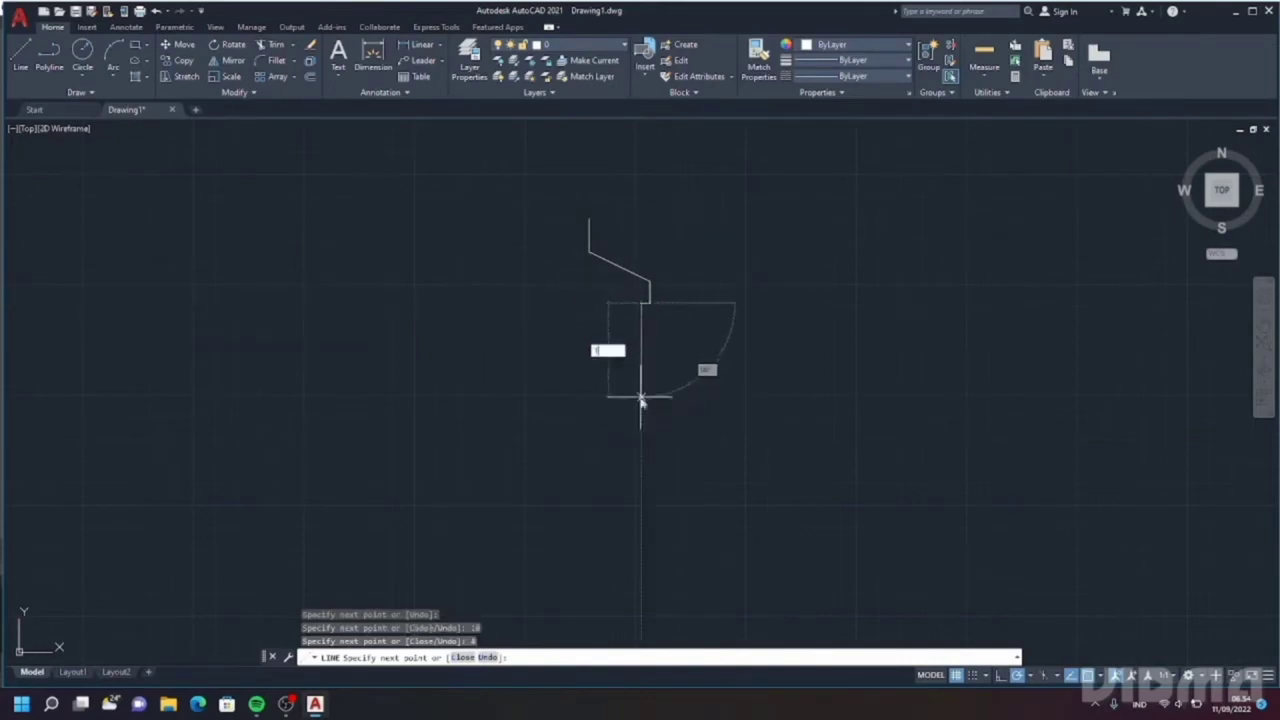
{"action": "type", "text": "0"}
{"action": "key", "text": "Return"}
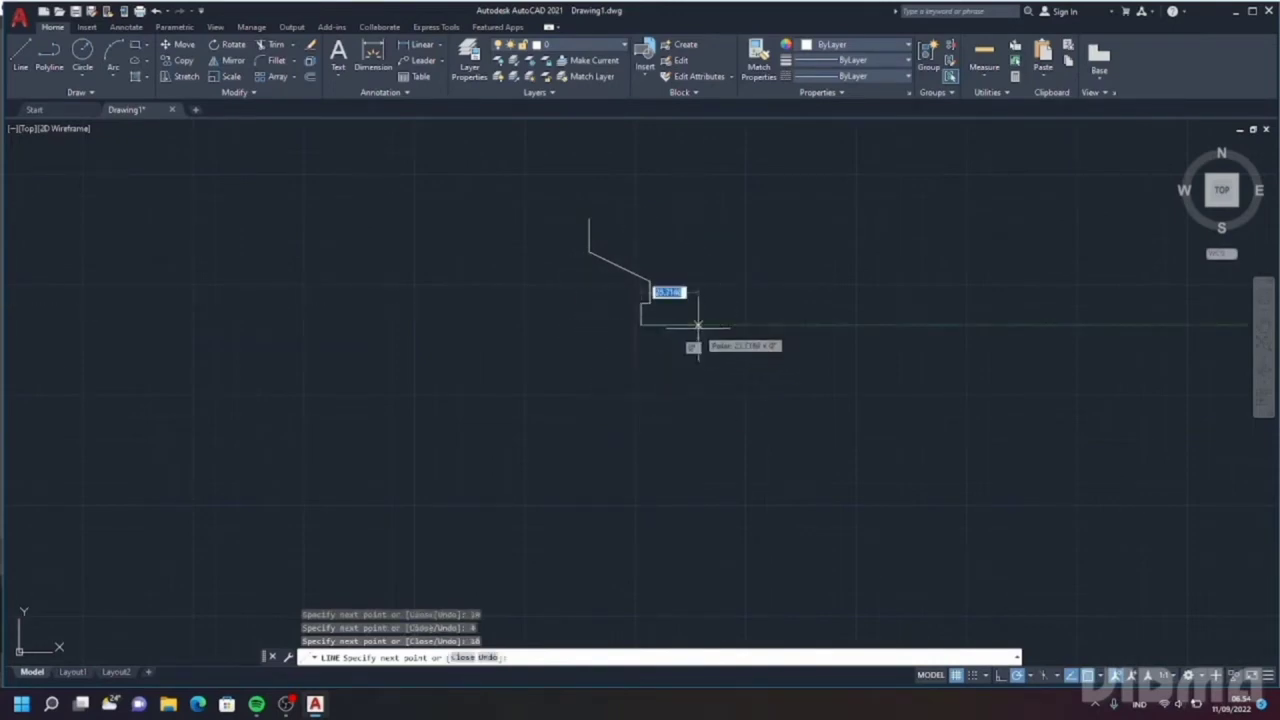
{"action": "type", "text": "4"}
{"action": "key", "text": "Return"}
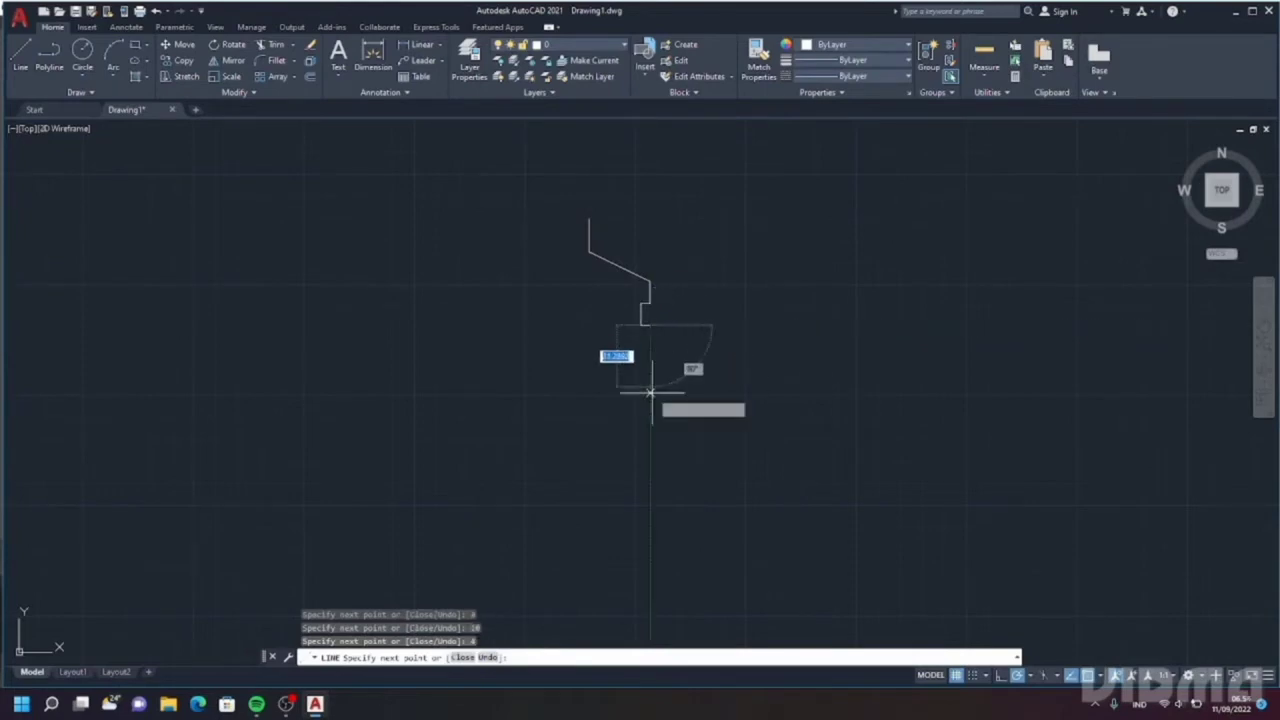
{"action": "type", "text": "10"}
{"action": "key", "text": "Return"}
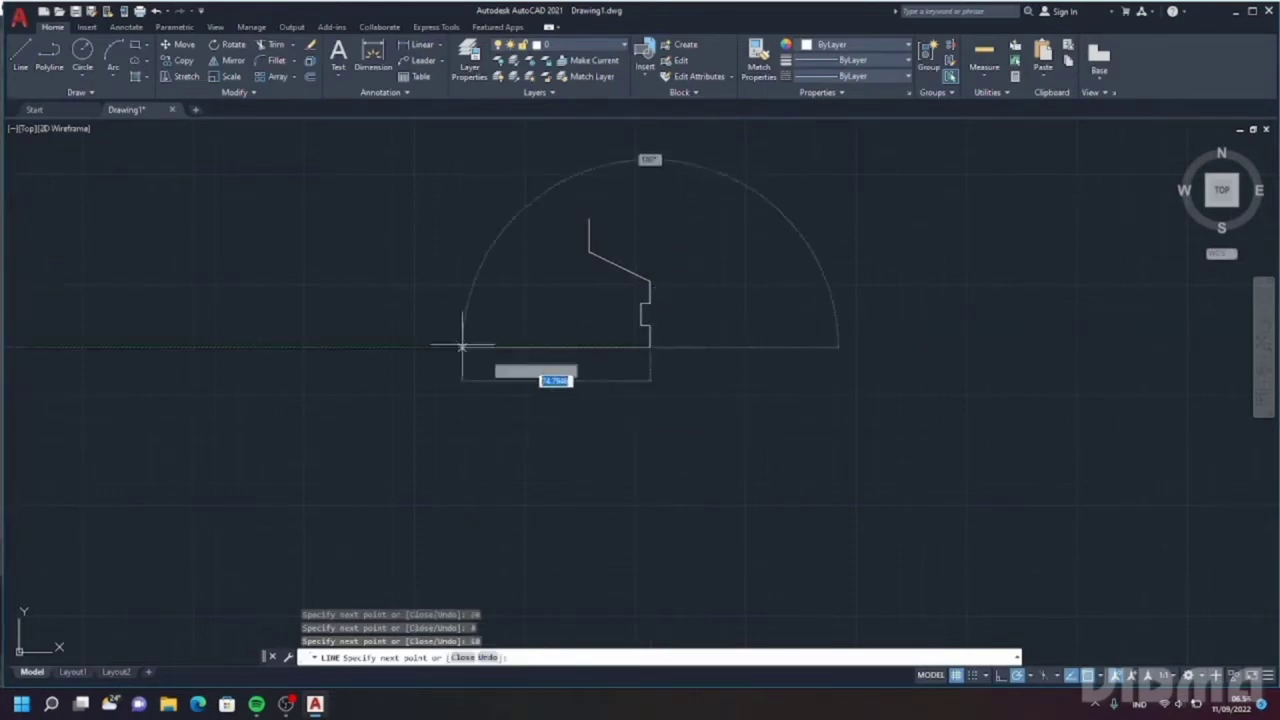
{"action": "type", "text": "4"}
{"action": "key", "text": "Return"}
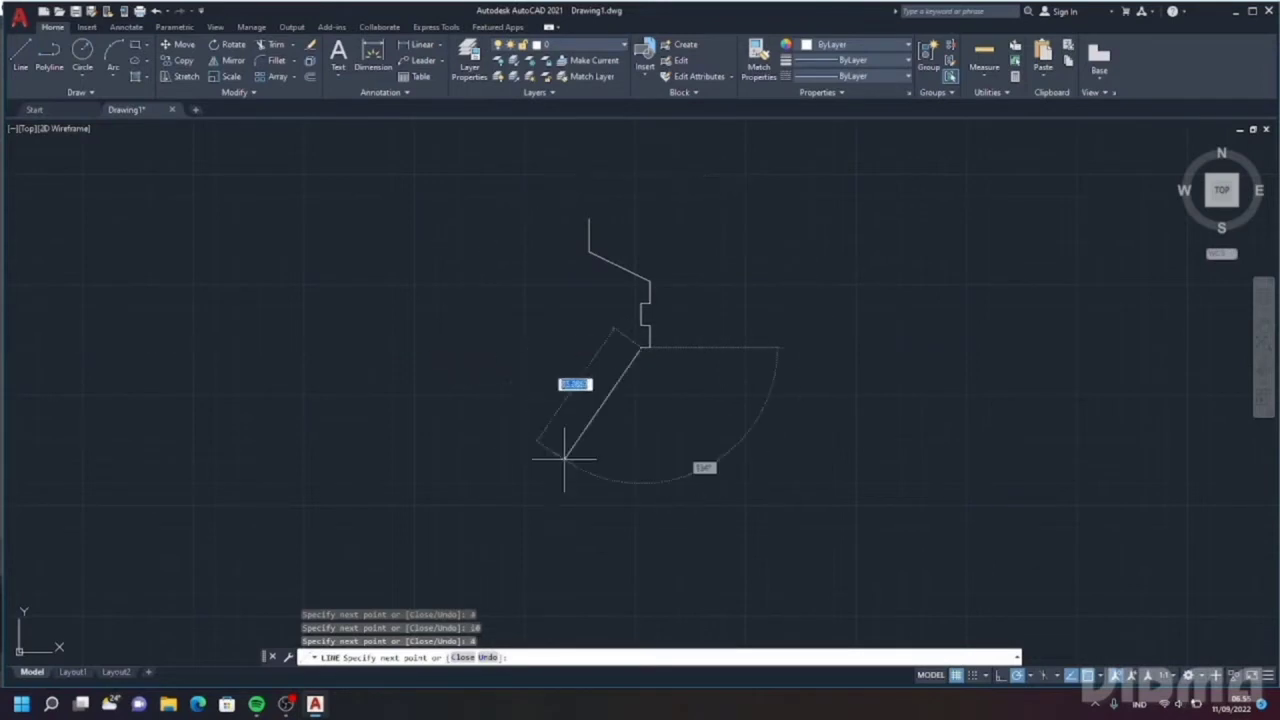
{"action": "type", "text": "10"}
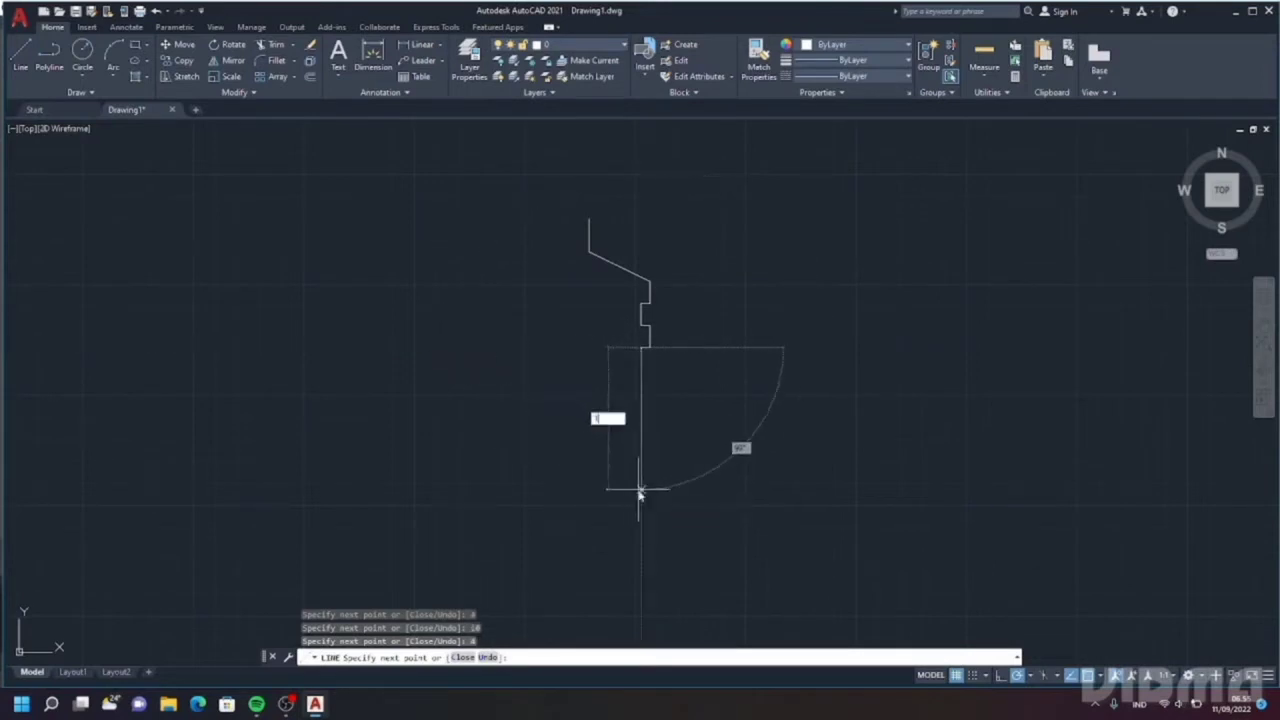
{"action": "key", "text": "Return"}
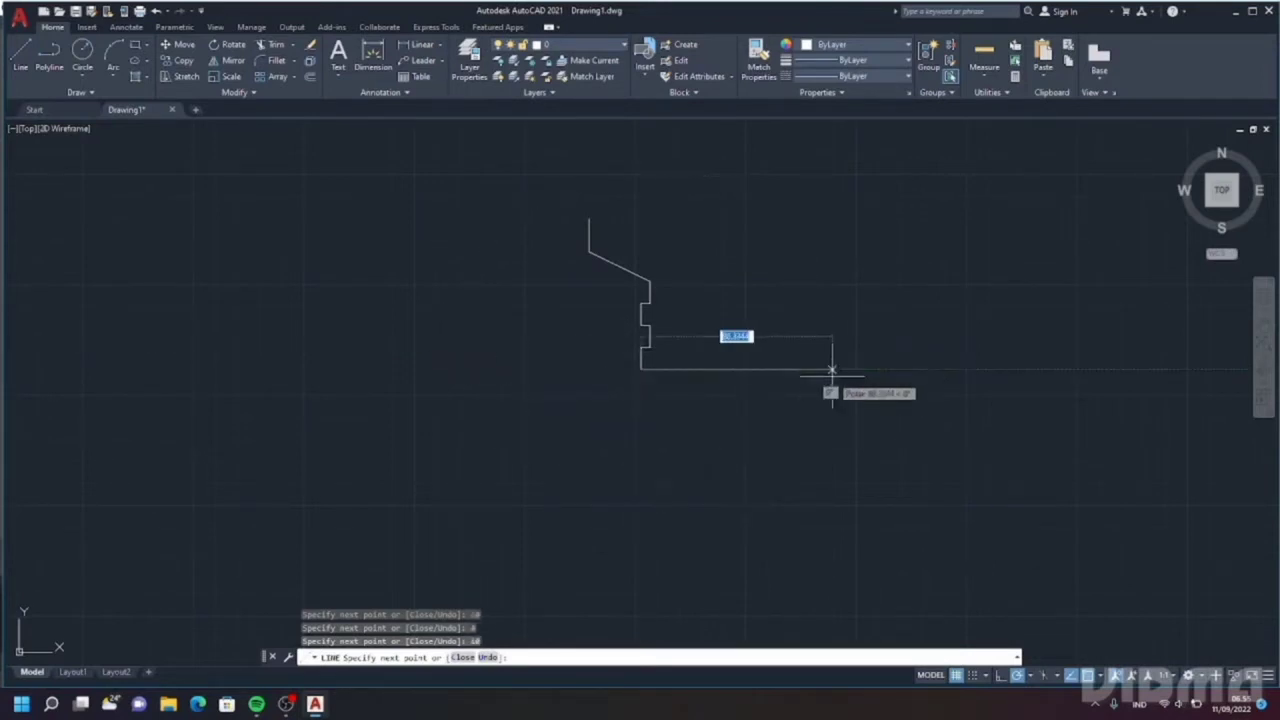
{"action": "type", "text": "4"}
{"action": "key", "text": "Return"}
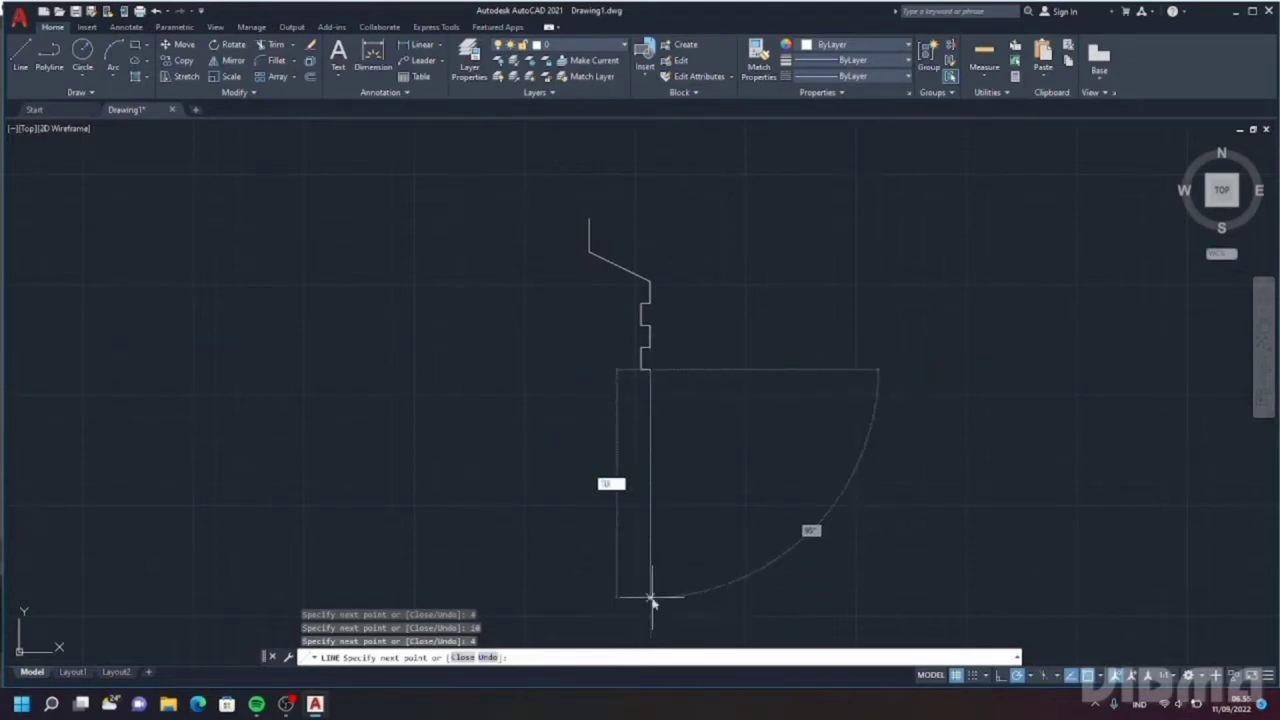
- Add a 10 drop, a 4 step, three short segments and a 10-unit base line, then end LINE
{"action": "type", "text": "10"}
{"action": "key", "text": "Return"}
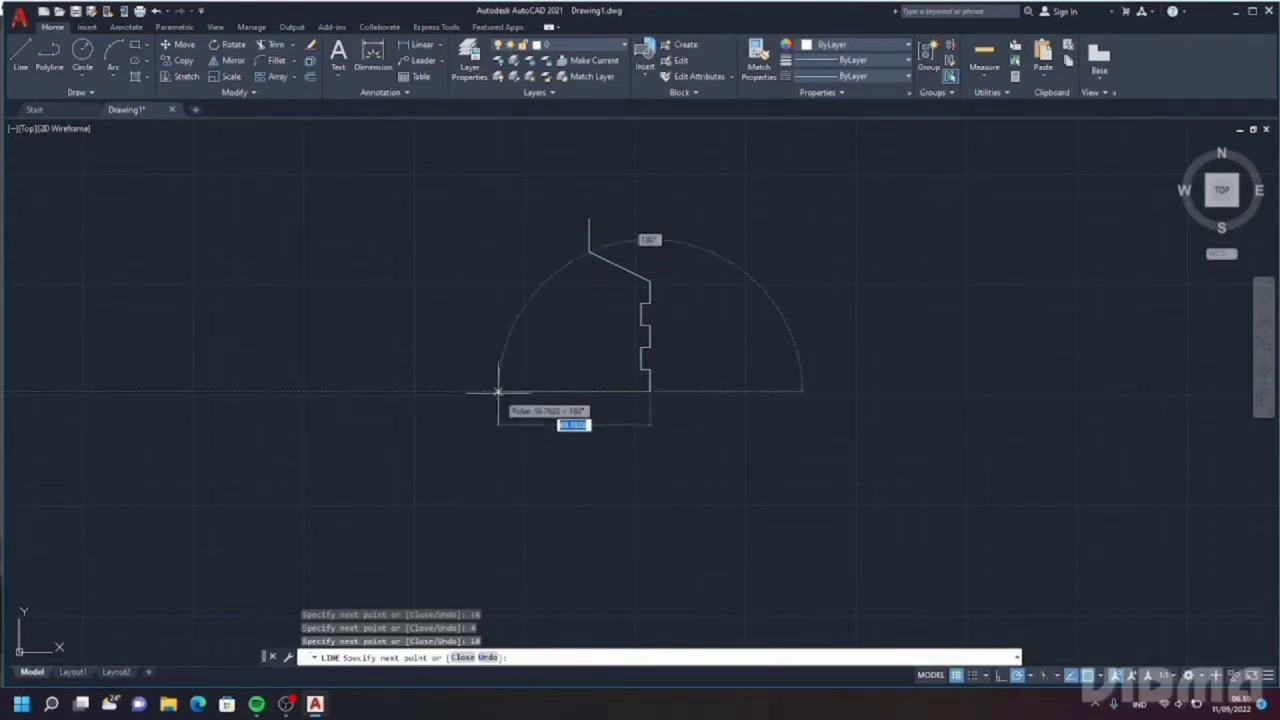
{"action": "type", "text": "4"}
{"action": "key", "text": "Return"}
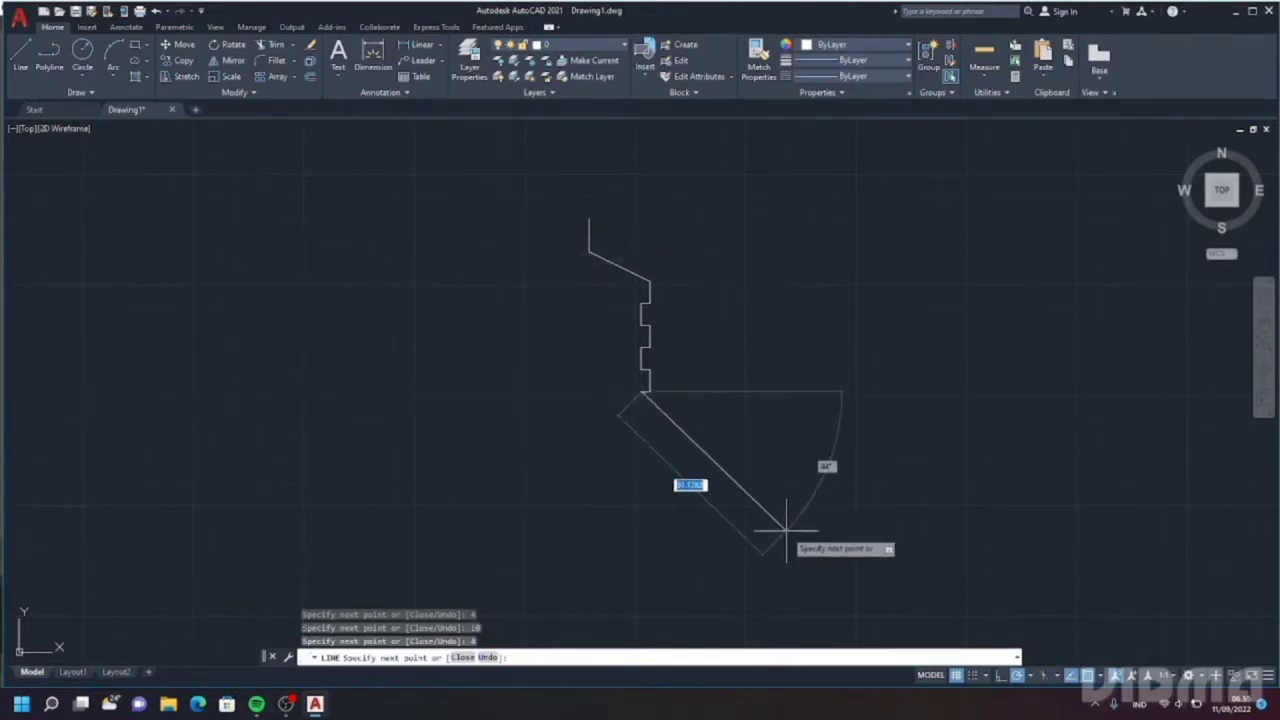
{"action": "type", "text": "10"}
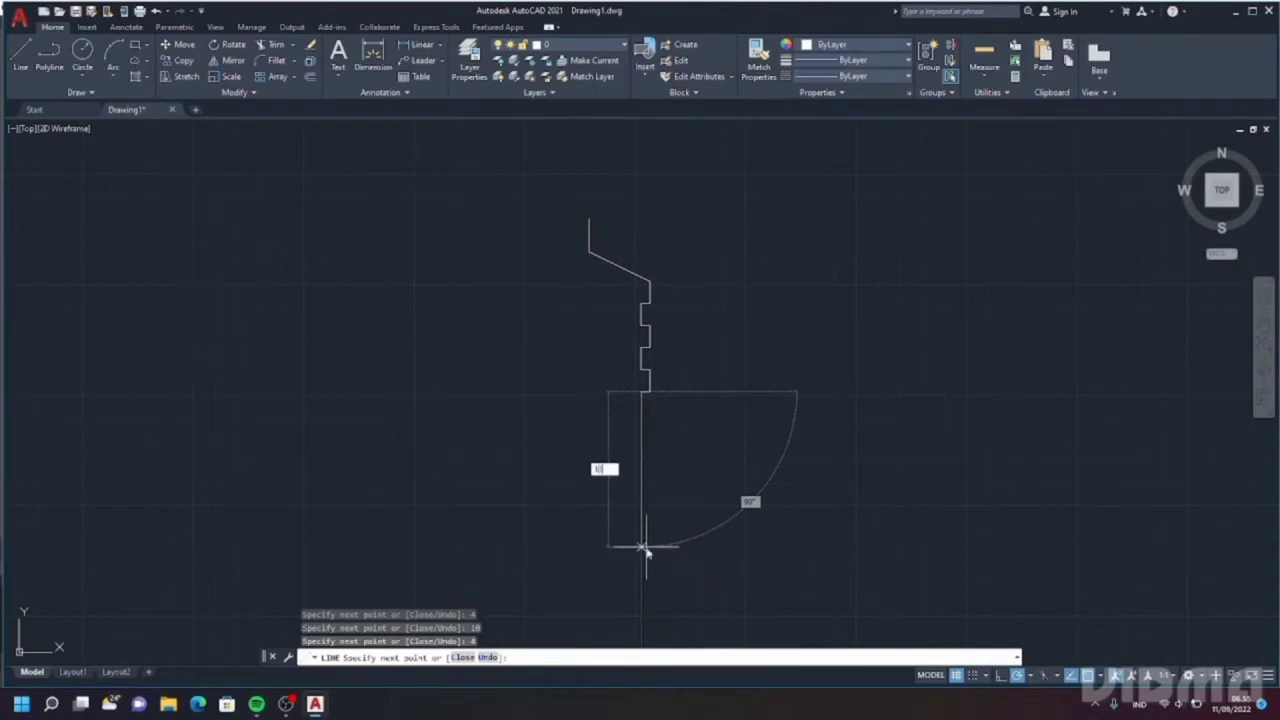
{"action": "key", "text": "Return"}
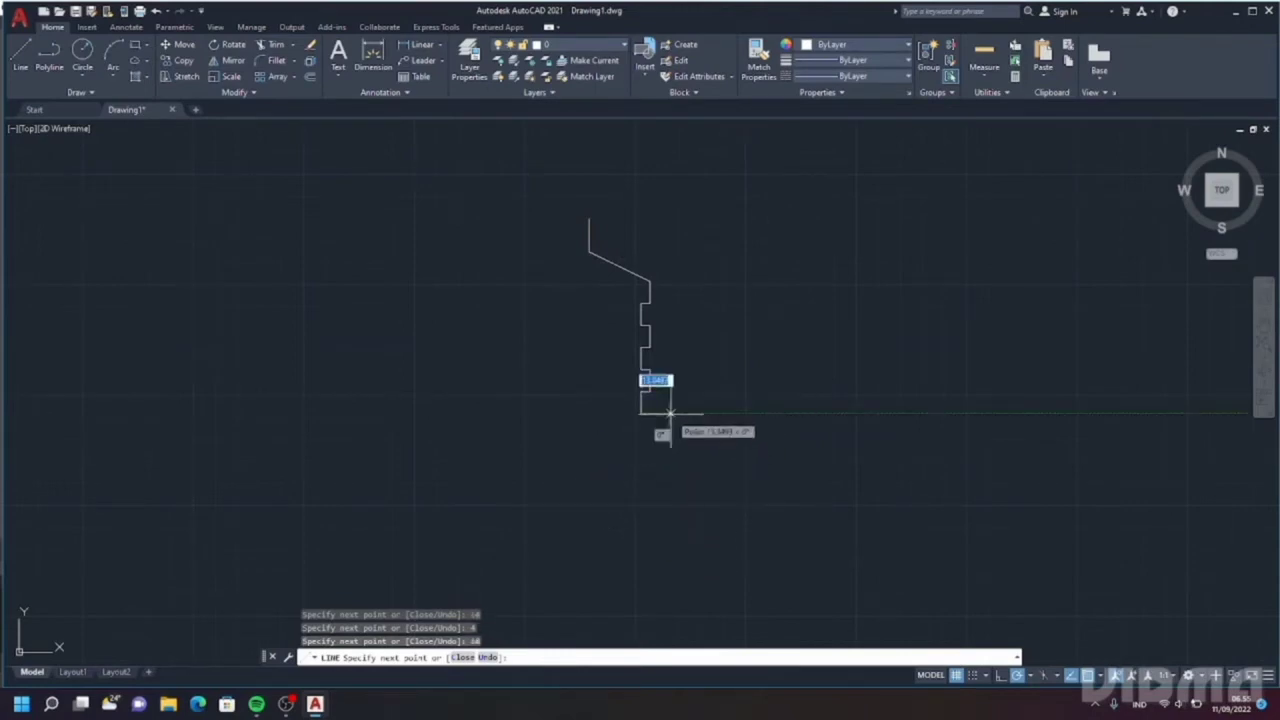
{"action": "type", "text": "1"}
{"action": "key", "text": "Return"}
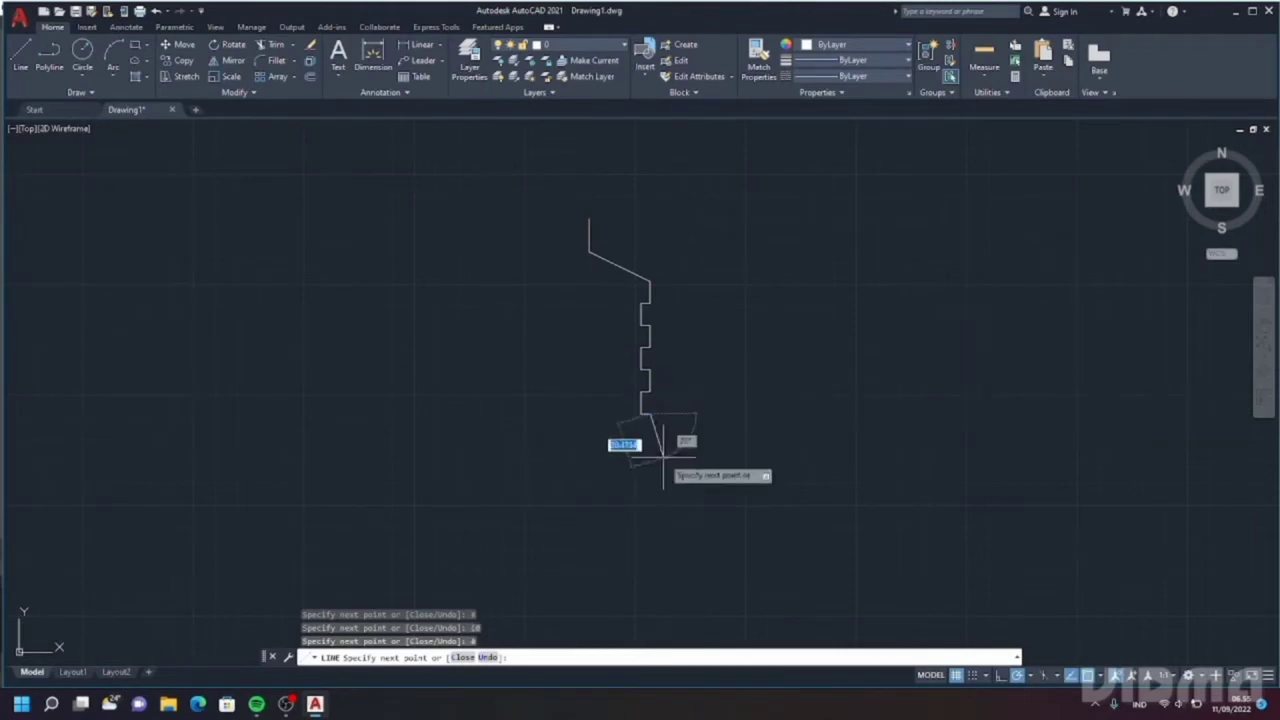
{"action": "type", "text": "10"}
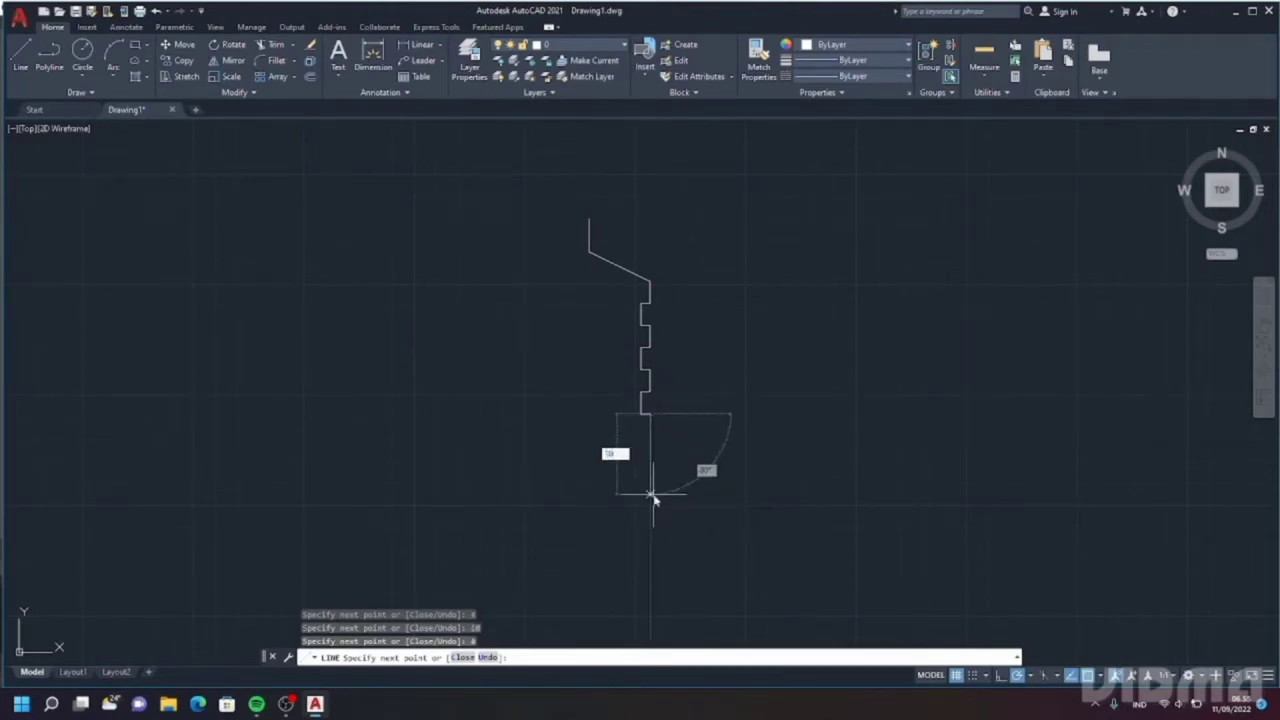
{"action": "key", "text": "Return"}
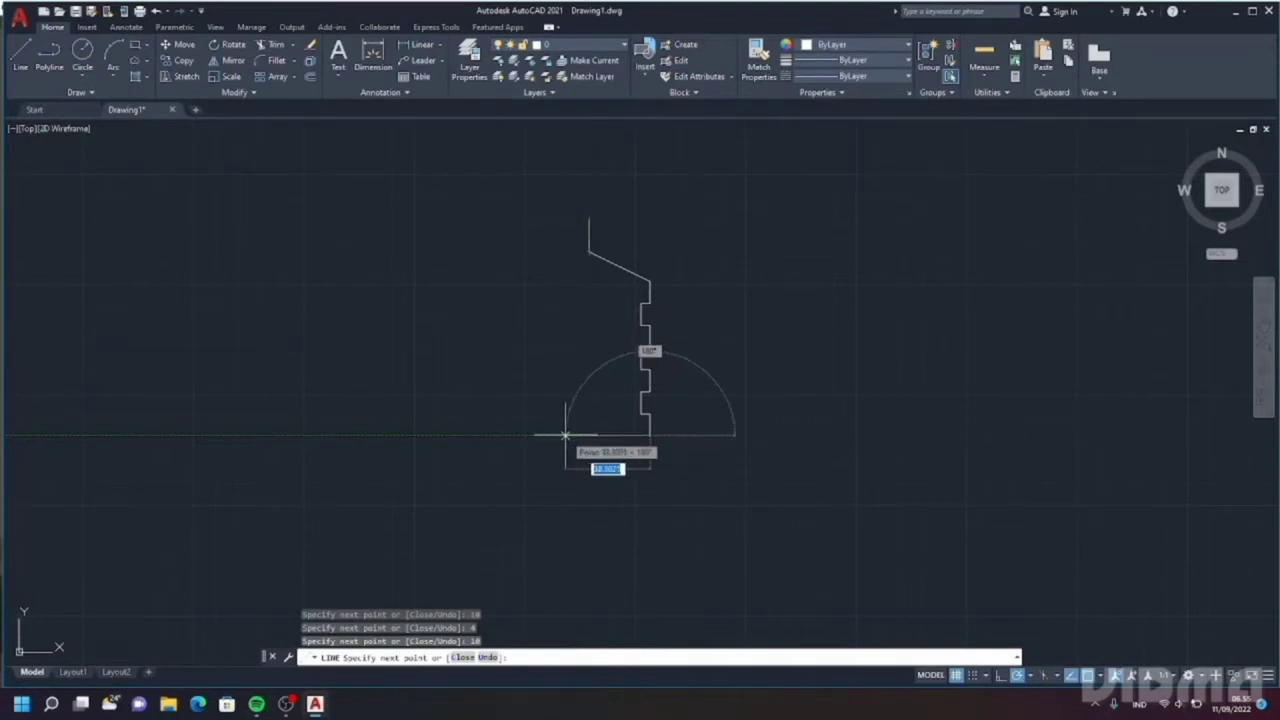
{"action": "type", "text": "10"}
{"action": "key", "text": "Return"}
{"action": "key", "text": "Escape"}
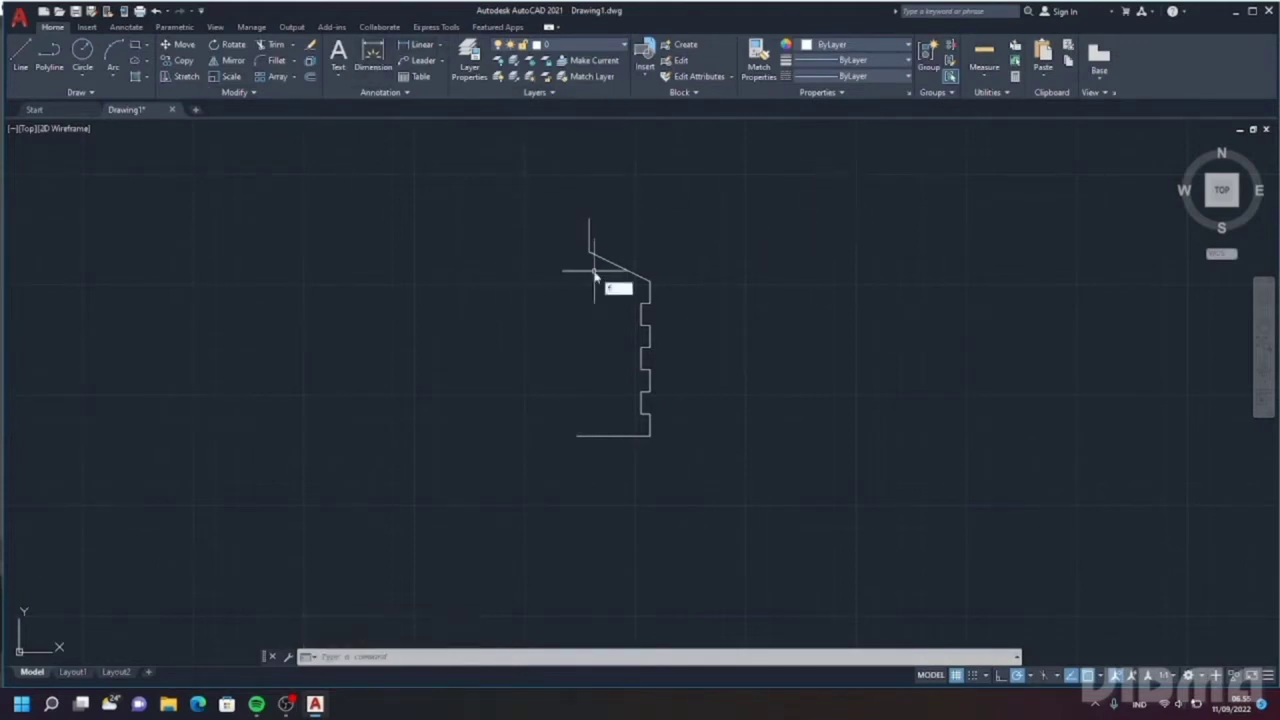
- Fillet the neck-to-shoulder and shoulder-to-side corners with radius 5
{"action": "type", "text": "i"}
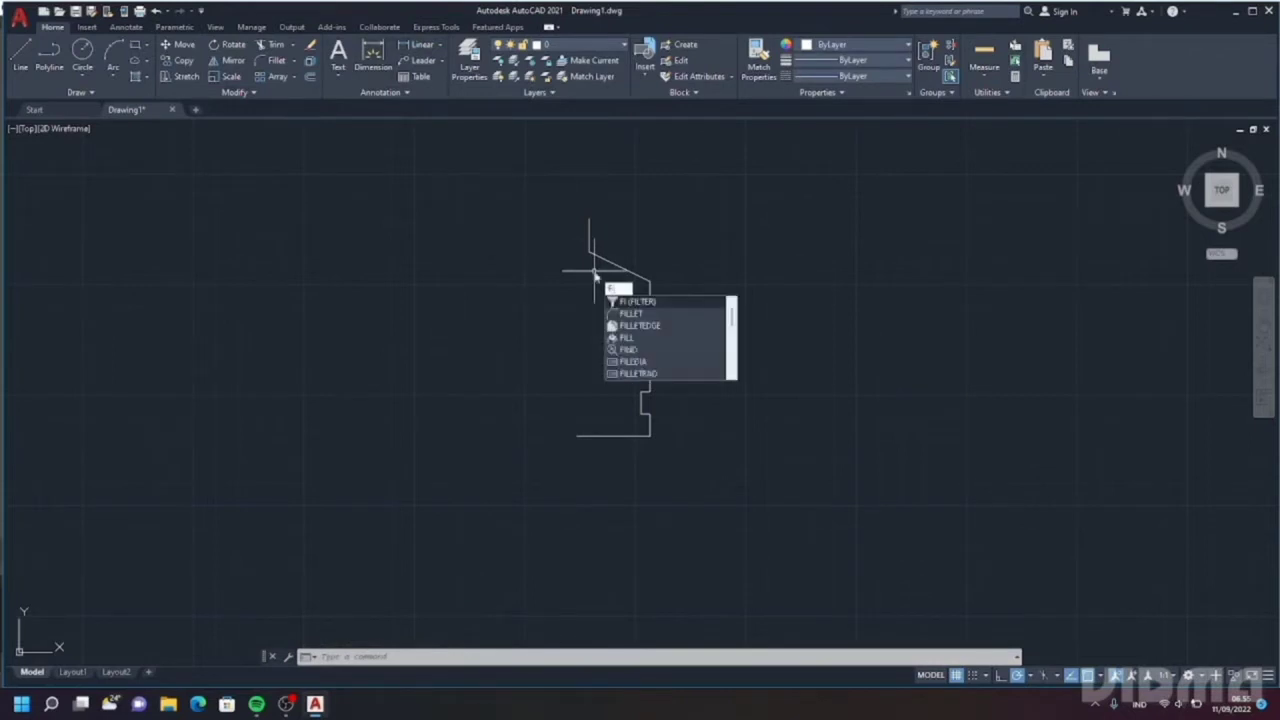
{"action": "left_click", "coordinate": [610, 309]}
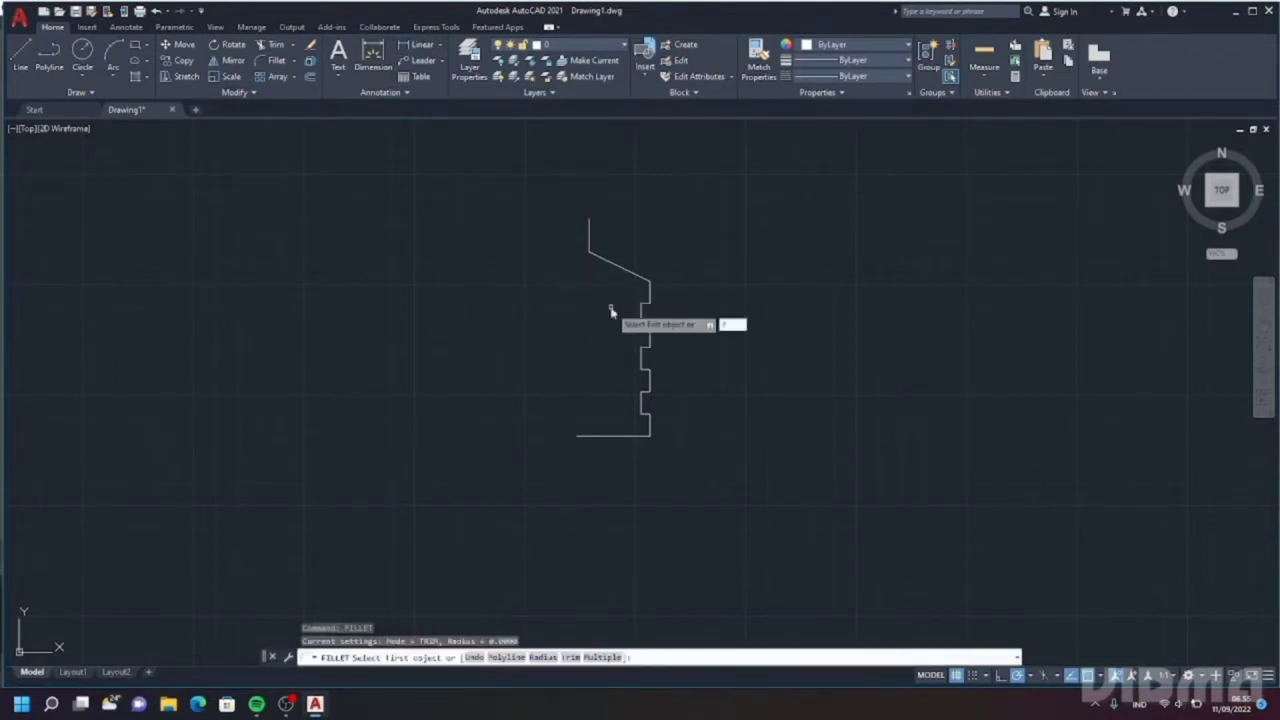
{"action": "type", "text": "r"}
{"action": "key", "text": "Return"}
{"action": "key", "text": "Return"}
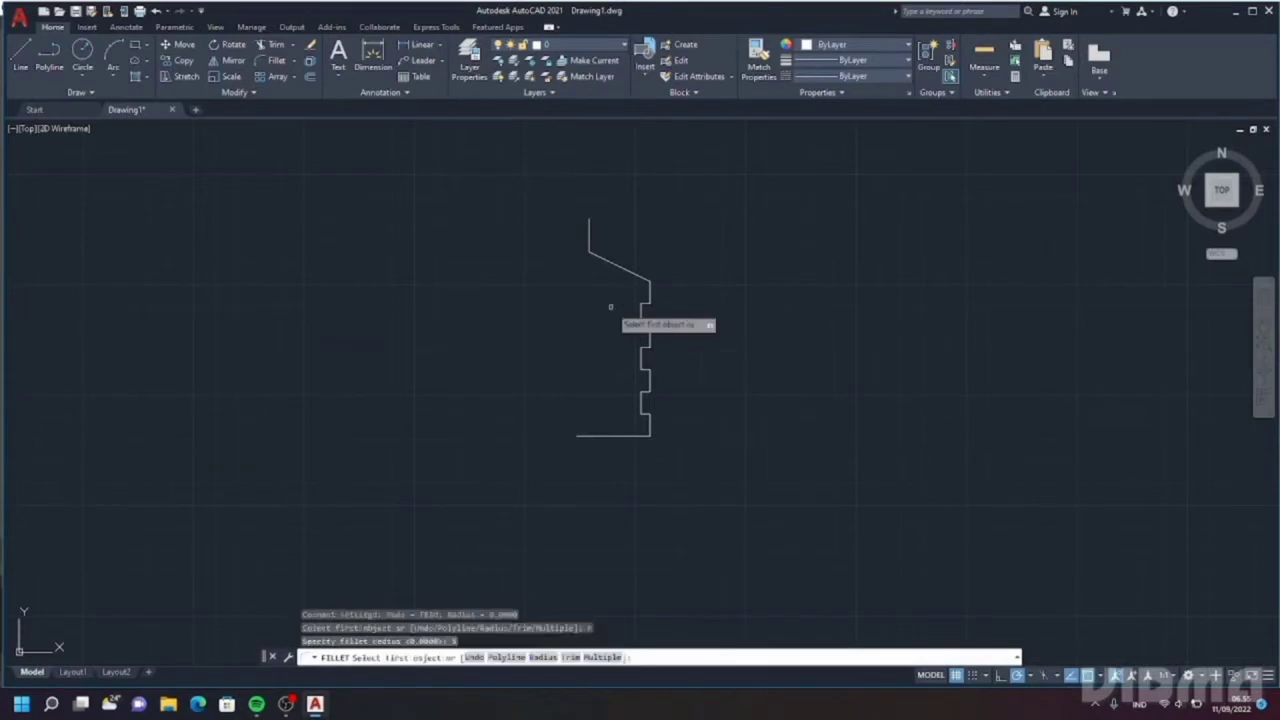
{"action": "left_click", "coordinate": [589, 236]}
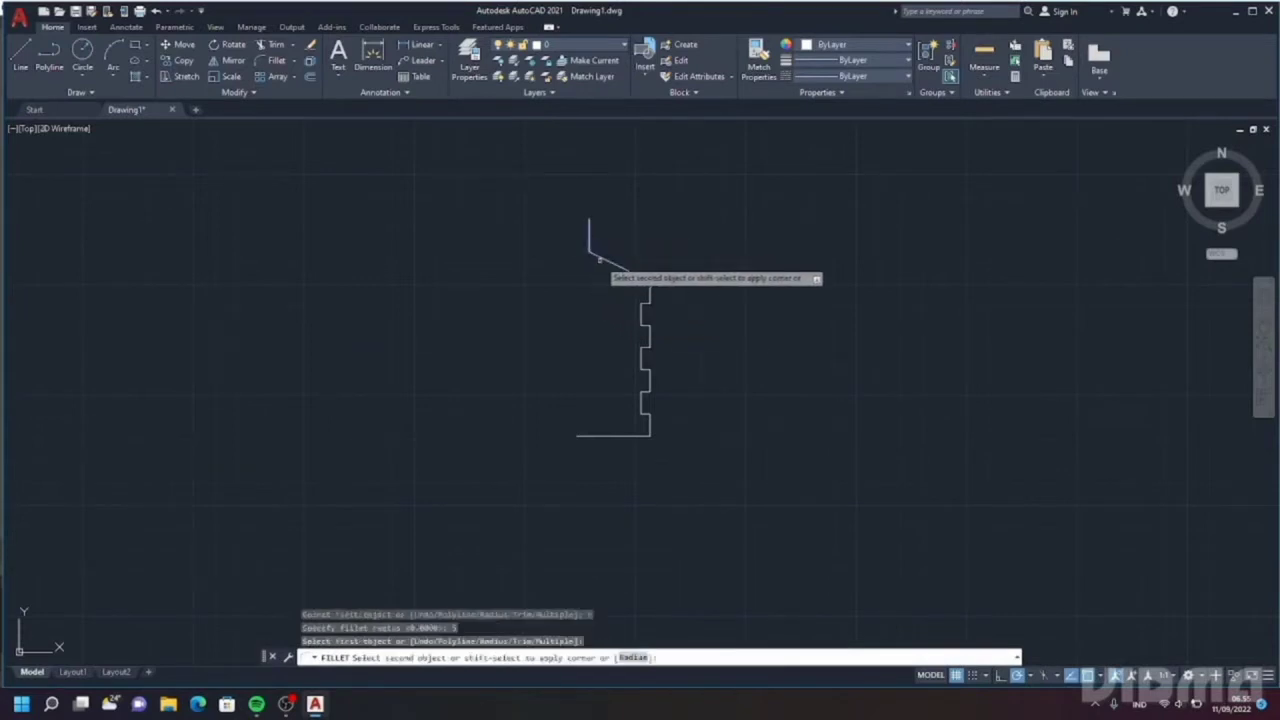
{"action": "left_click", "coordinate": [605, 259]}
{"action": "key", "text": "Return"}
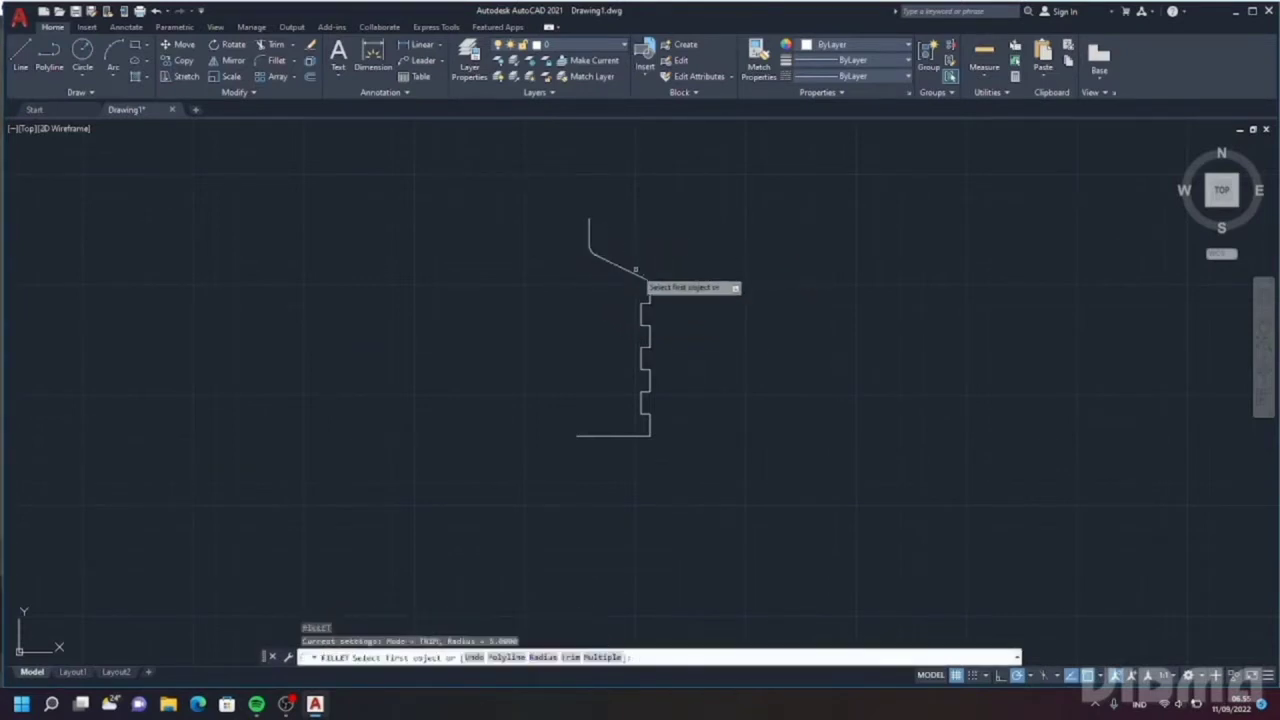
{"action": "left_click", "coordinate": [636, 275]}
{"action": "left_click", "coordinate": [649, 292]}
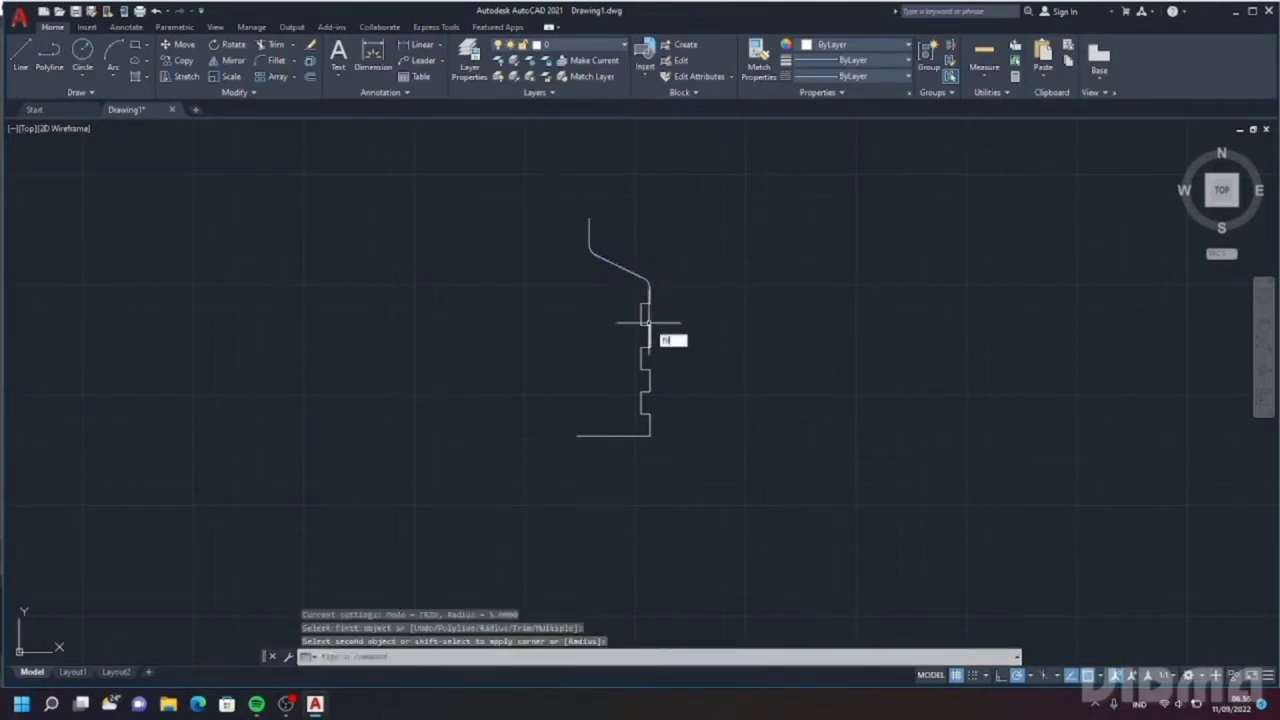
- Set the fillet radius to 2 and round the five upper step corners
{"action": "type", "text": "l"}
{"action": "left_click", "coordinate": [680, 365]}
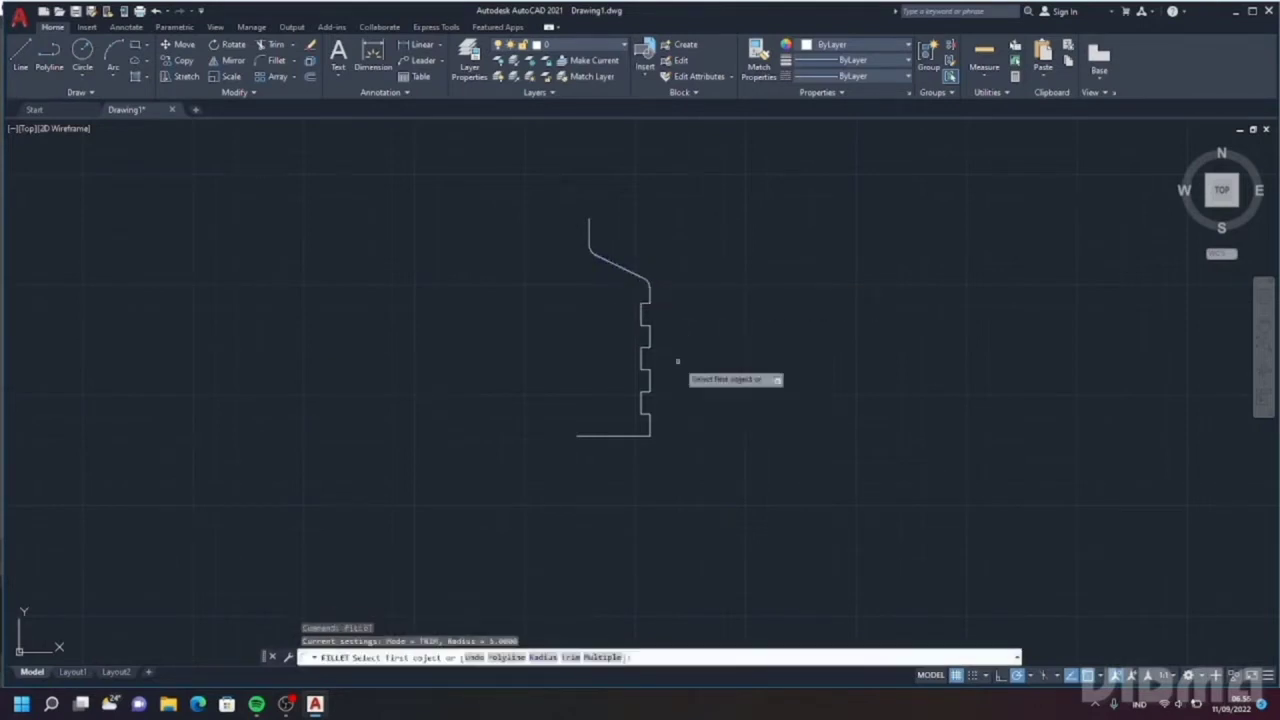
{"action": "type", "text": "r"}
{"action": "key", "text": "Return"}
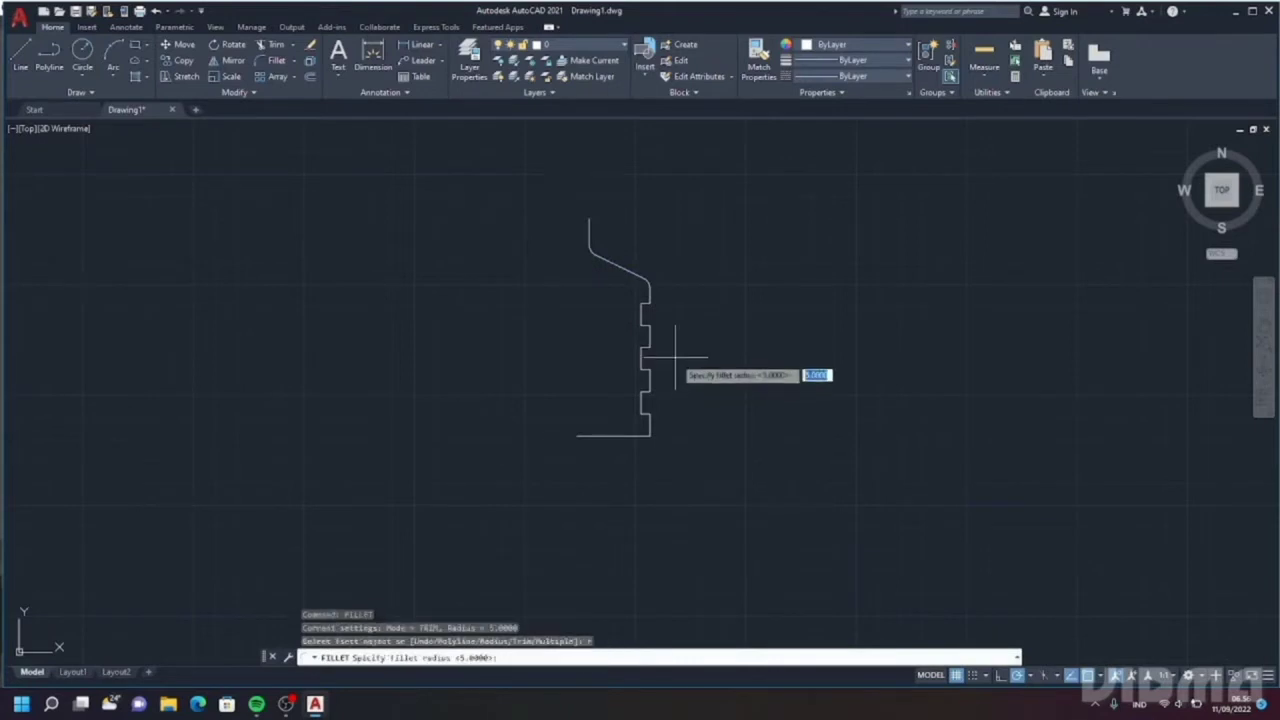
{"action": "type", "text": "2"}
{"action": "key", "text": "Return"}
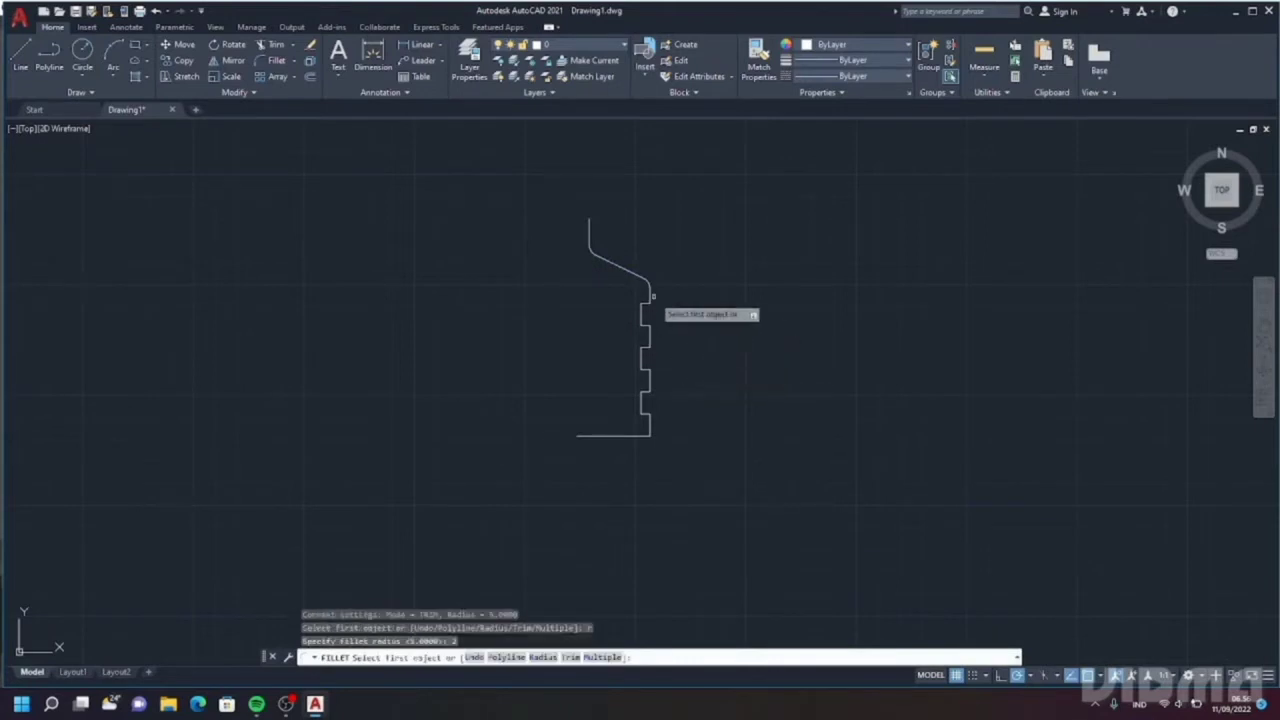
{"action": "left_click", "coordinate": [650, 292]}
{"action": "left_click", "coordinate": [644, 305]}
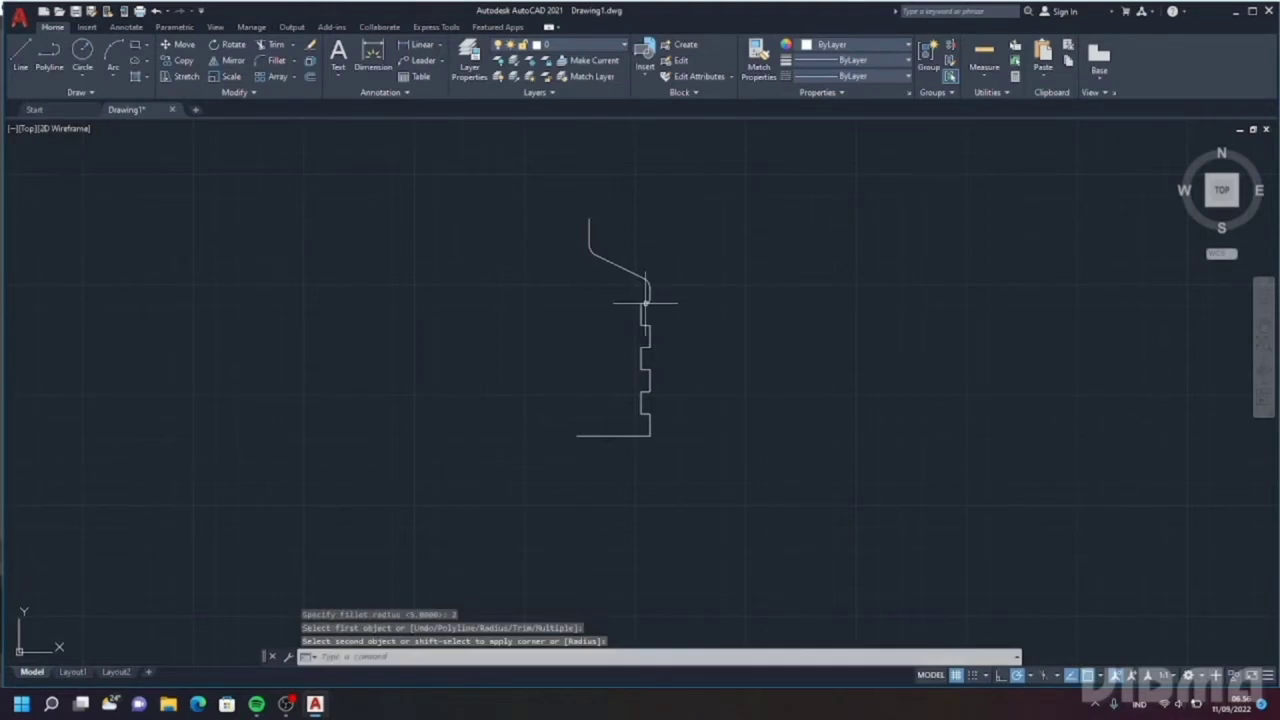
{"action": "key", "text": "Return"}
{"action": "left_click", "coordinate": [644, 314]}
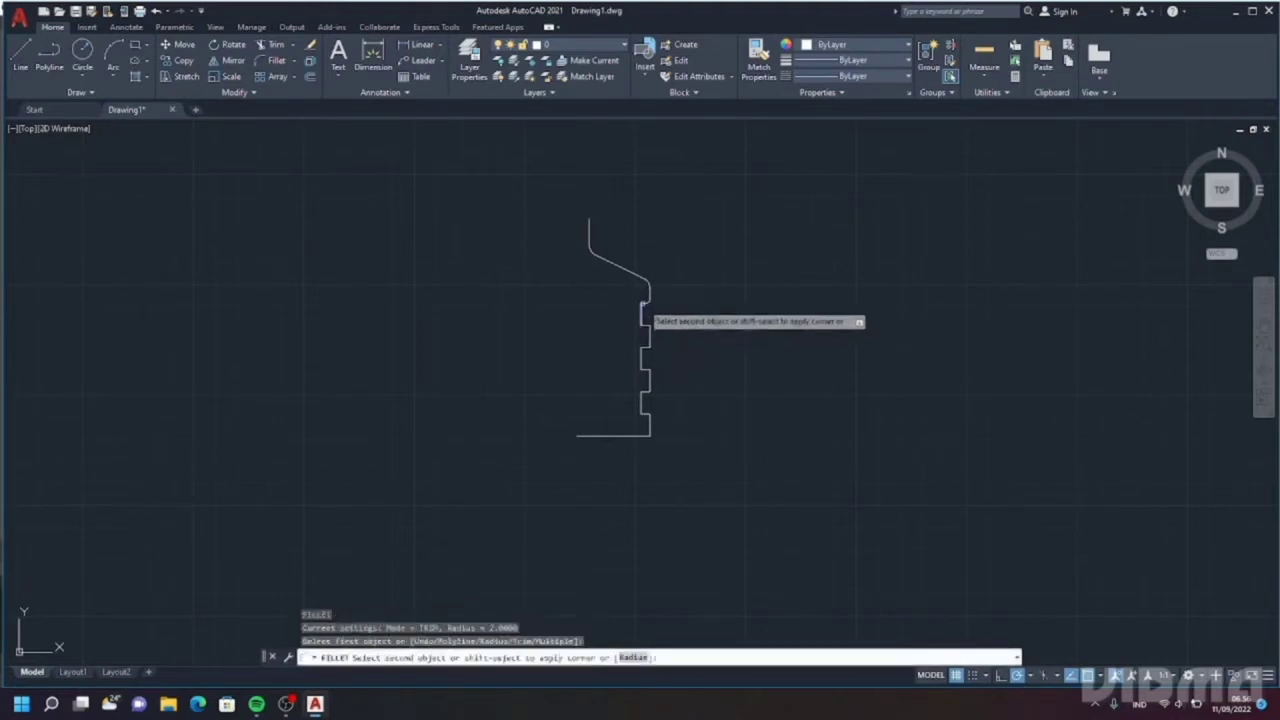
{"action": "left_click", "coordinate": [646, 304]}
{"action": "key", "text": "Return"}
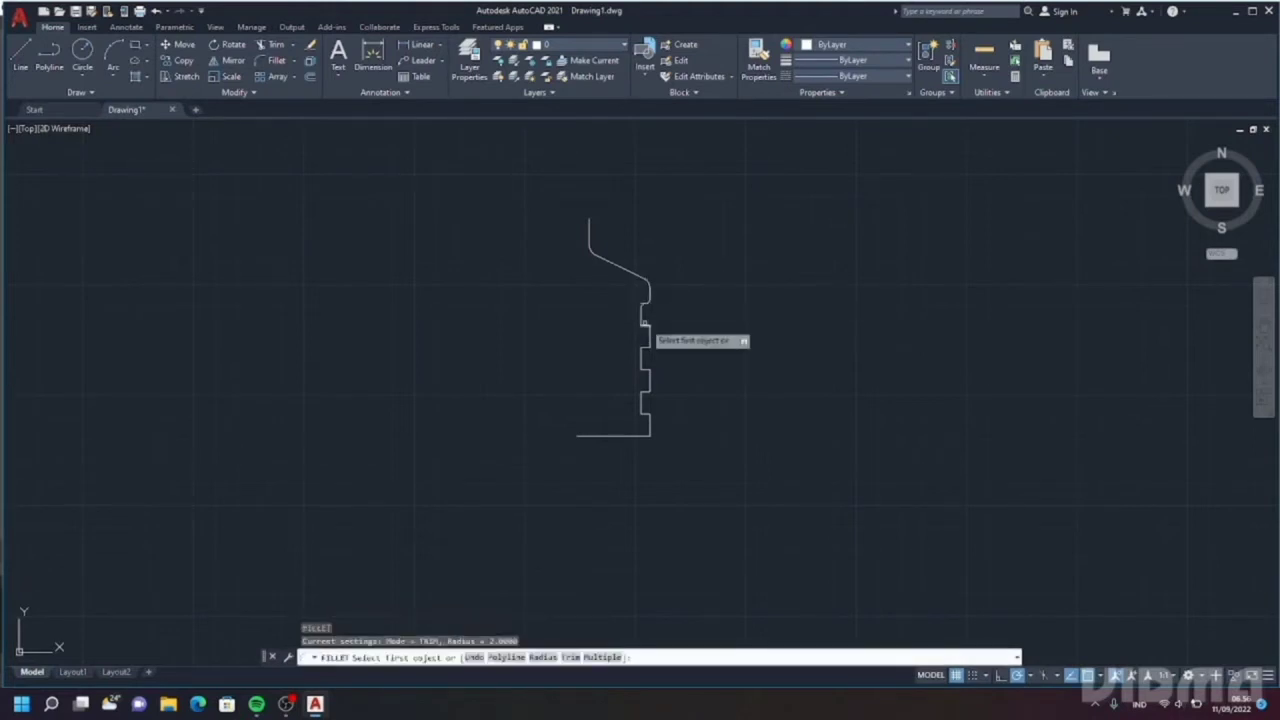
{"action": "left_click", "coordinate": [641, 318]}
{"action": "left_click", "coordinate": [647, 328]}
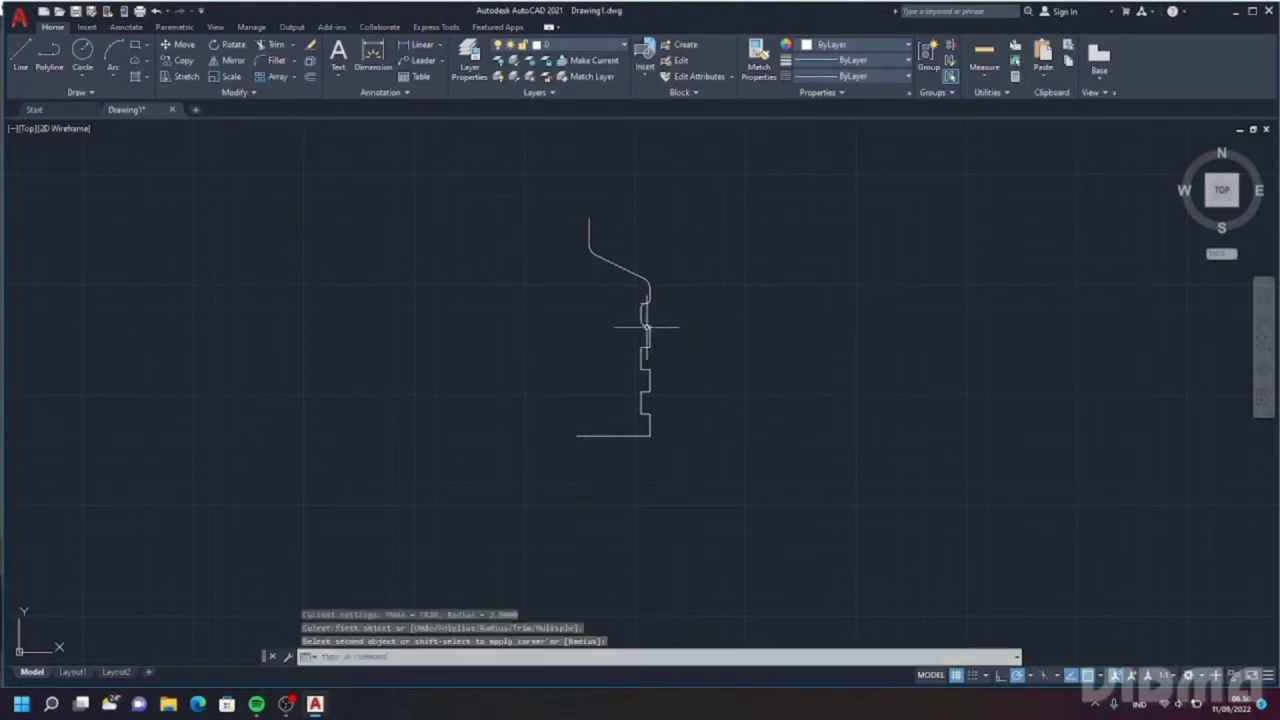
{"action": "key", "text": "Return"}
{"action": "left_click", "coordinate": [647, 335]}
{"action": "left_click", "coordinate": [648, 322]}
{"action": "key", "text": "Return"}
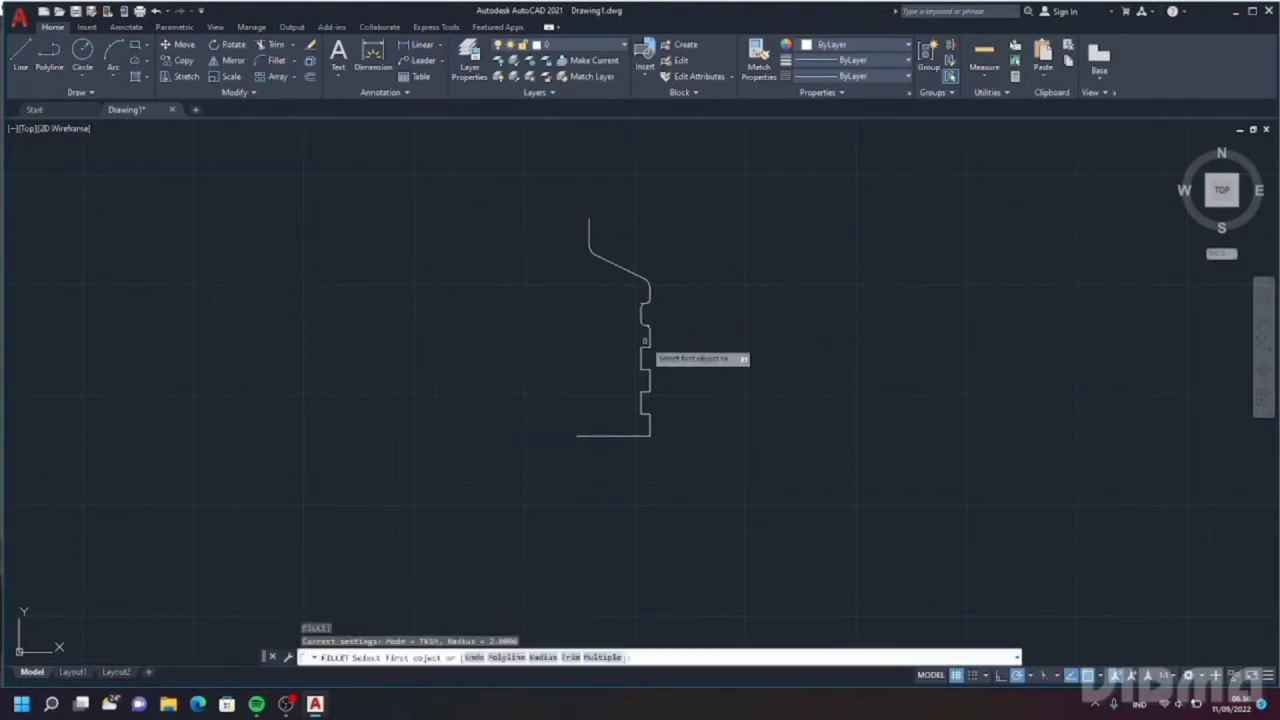
{"action": "left_click", "coordinate": [648, 341]}
{"action": "left_click", "coordinate": [646, 346]}
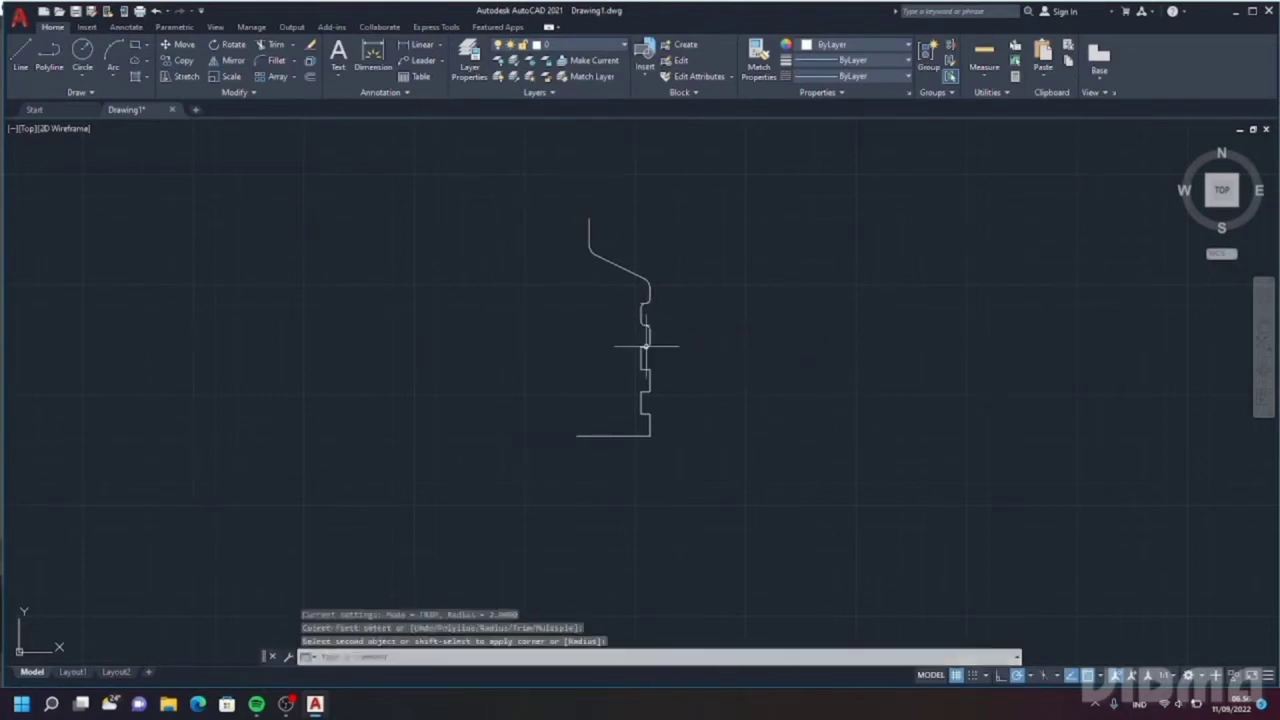
- Round the remaining eight lower notch corners down to the bottom with radius 2
{"action": "key", "text": "Return"}
{"action": "left_click", "coordinate": [641, 351]}
{"action": "left_click", "coordinate": [644, 358]}
{"action": "key", "text": "Return"}
{"action": "left_click", "coordinate": [644, 368]}
{"action": "left_click", "coordinate": [646, 373]}
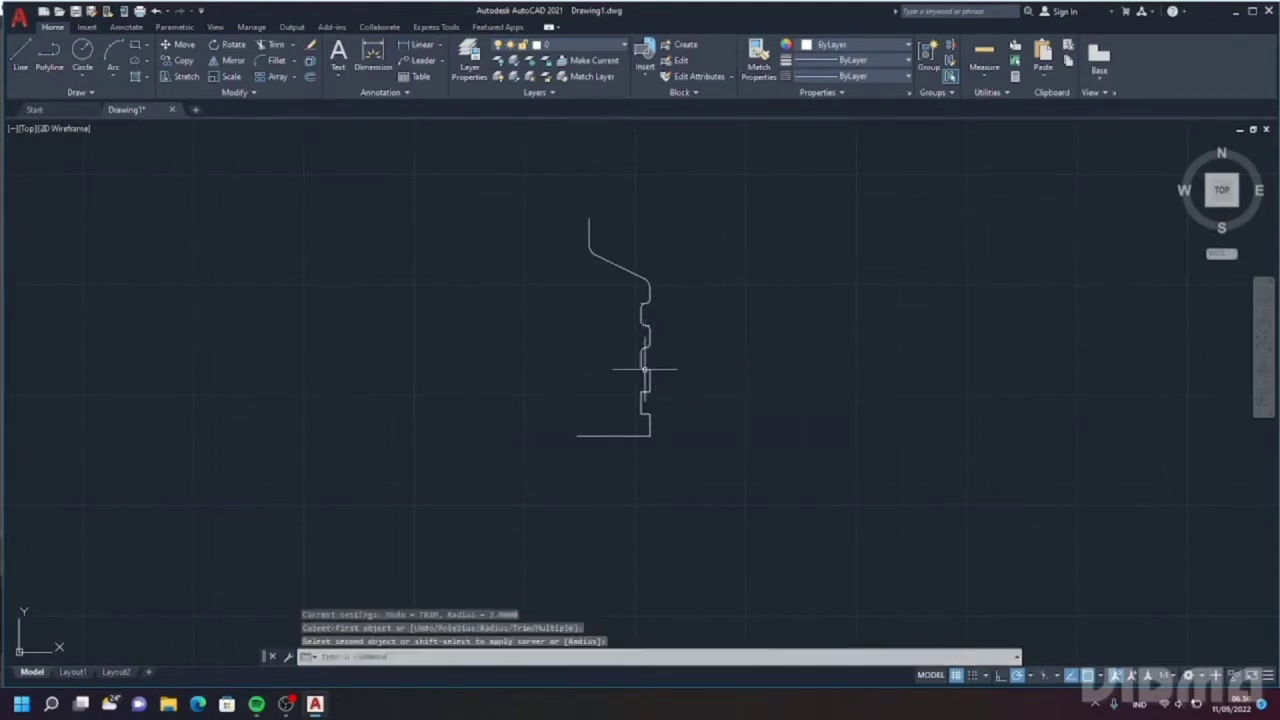
{"action": "key", "text": "Return"}
{"action": "left_click", "coordinate": [649, 383]}
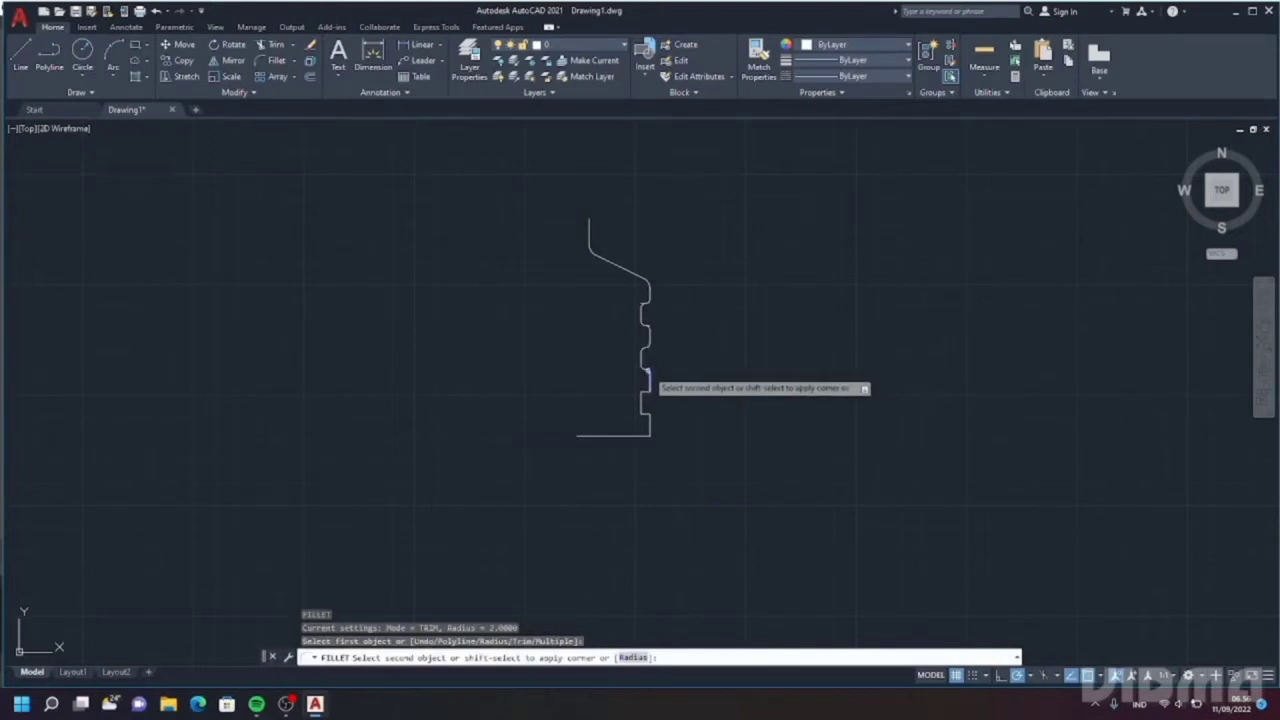
{"action": "left_click", "coordinate": [648, 386]}
{"action": "key", "text": "Return"}
{"action": "left_click", "coordinate": [648, 383]}
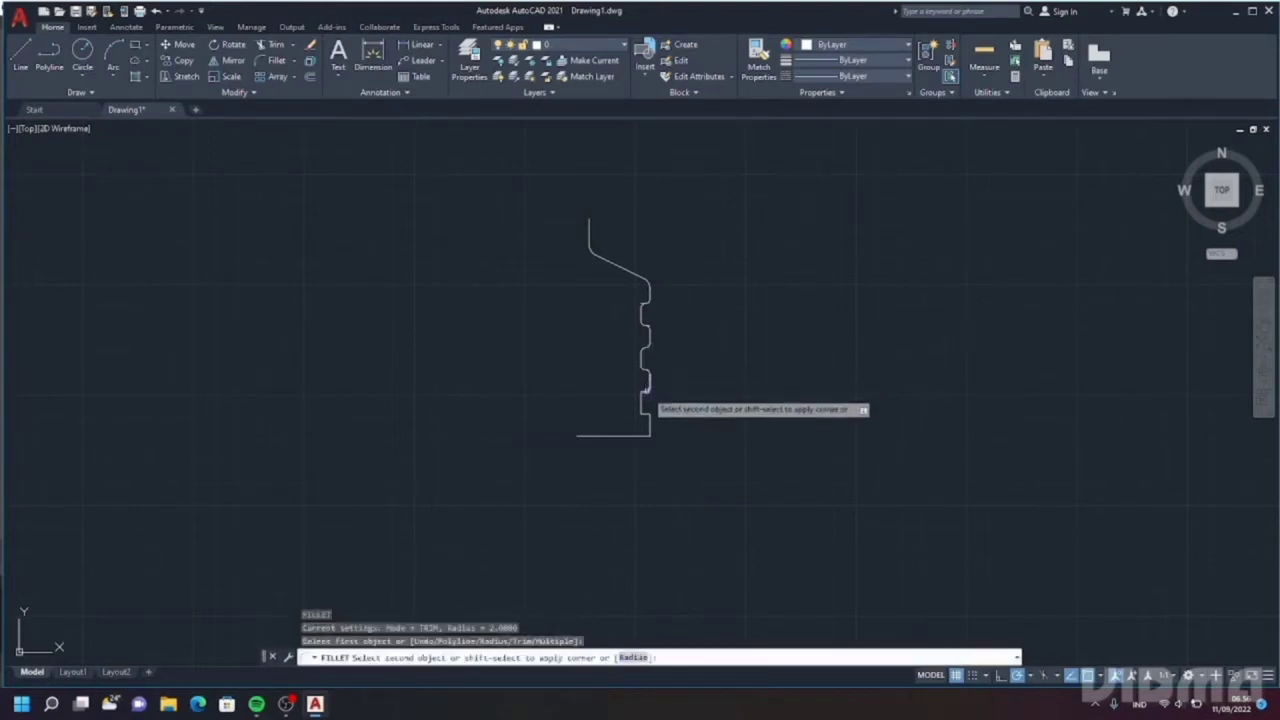
{"action": "left_click", "coordinate": [647, 391]}
{"action": "key", "text": "Return"}
{"action": "left_click", "coordinate": [642, 398]}
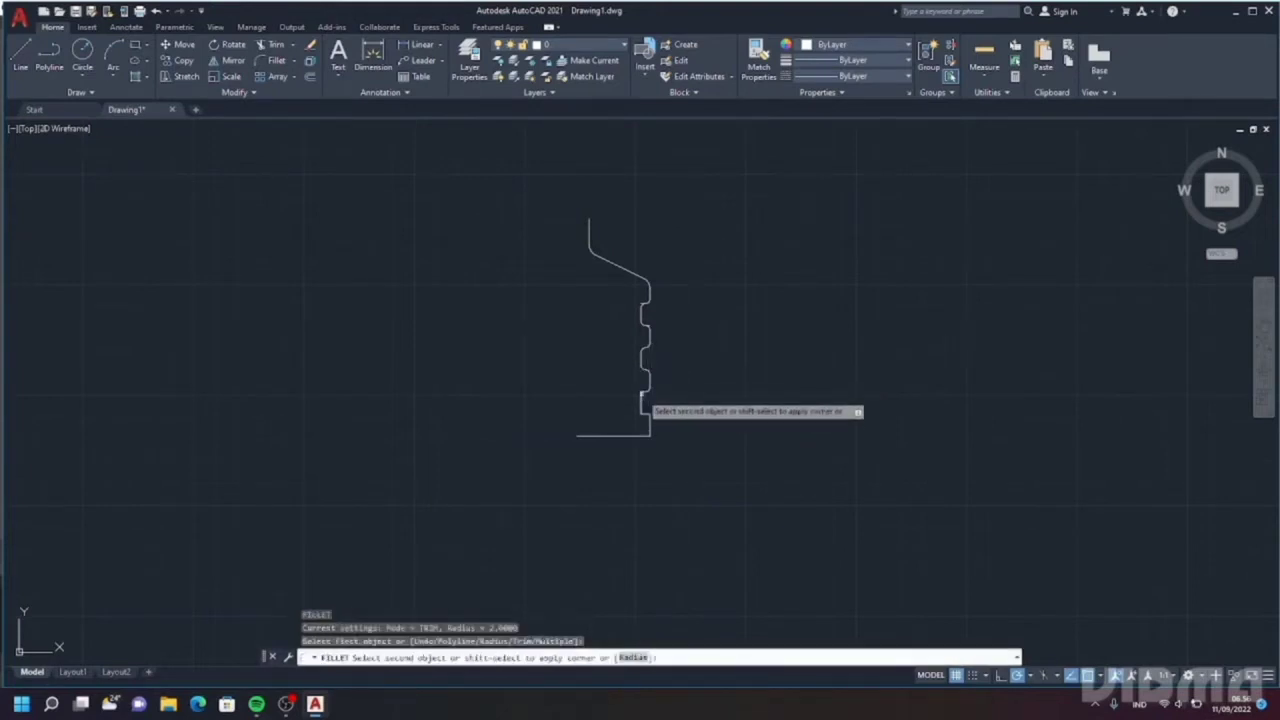
{"action": "left_click", "coordinate": [645, 391]}
{"action": "key", "text": "Return"}
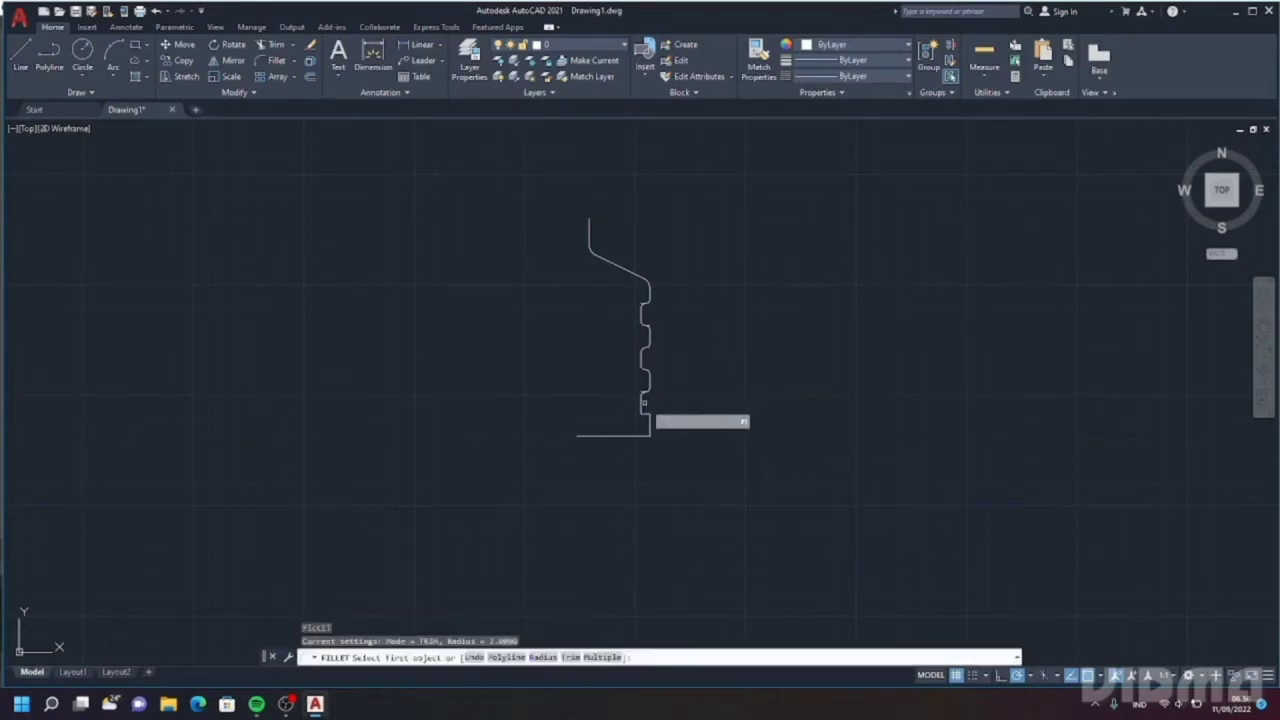
{"action": "left_click", "coordinate": [645, 405]}
{"action": "left_click", "coordinate": [645, 412]}
{"action": "key", "text": "Return"}
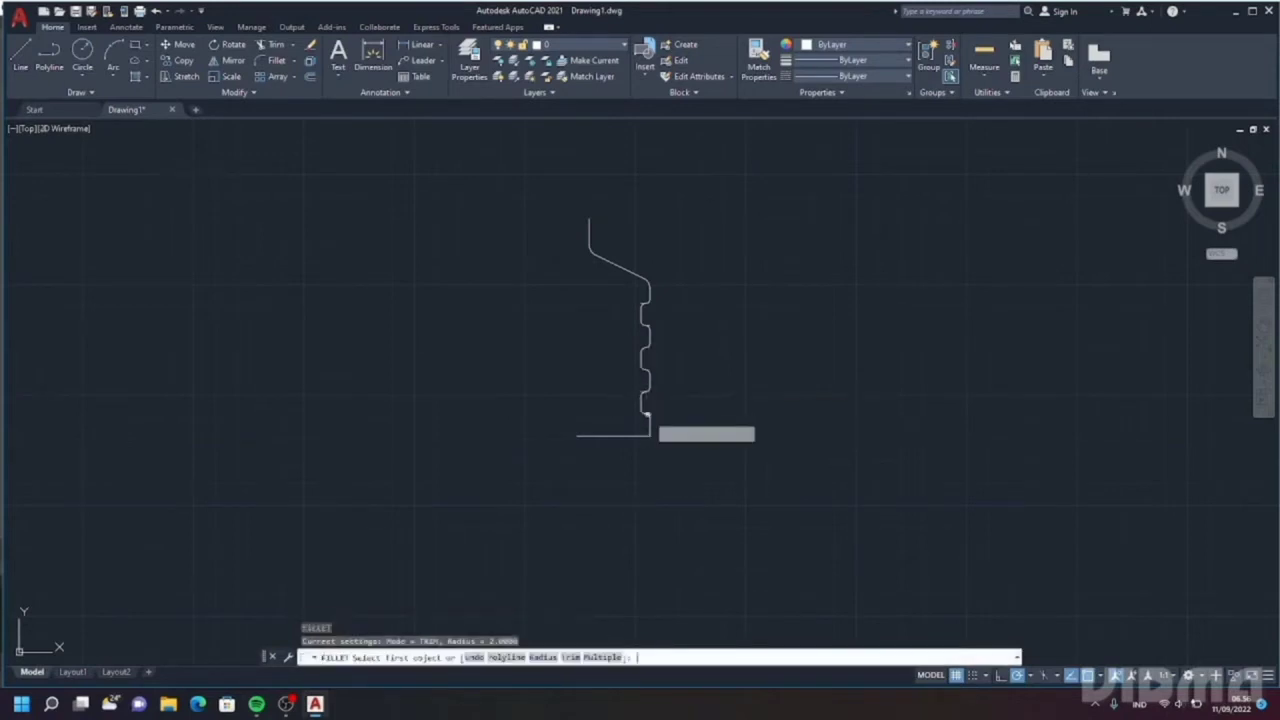
{"action": "left_click", "coordinate": [645, 408]}
{"action": "left_click", "coordinate": [647, 413]}
{"action": "key", "text": "Return"}
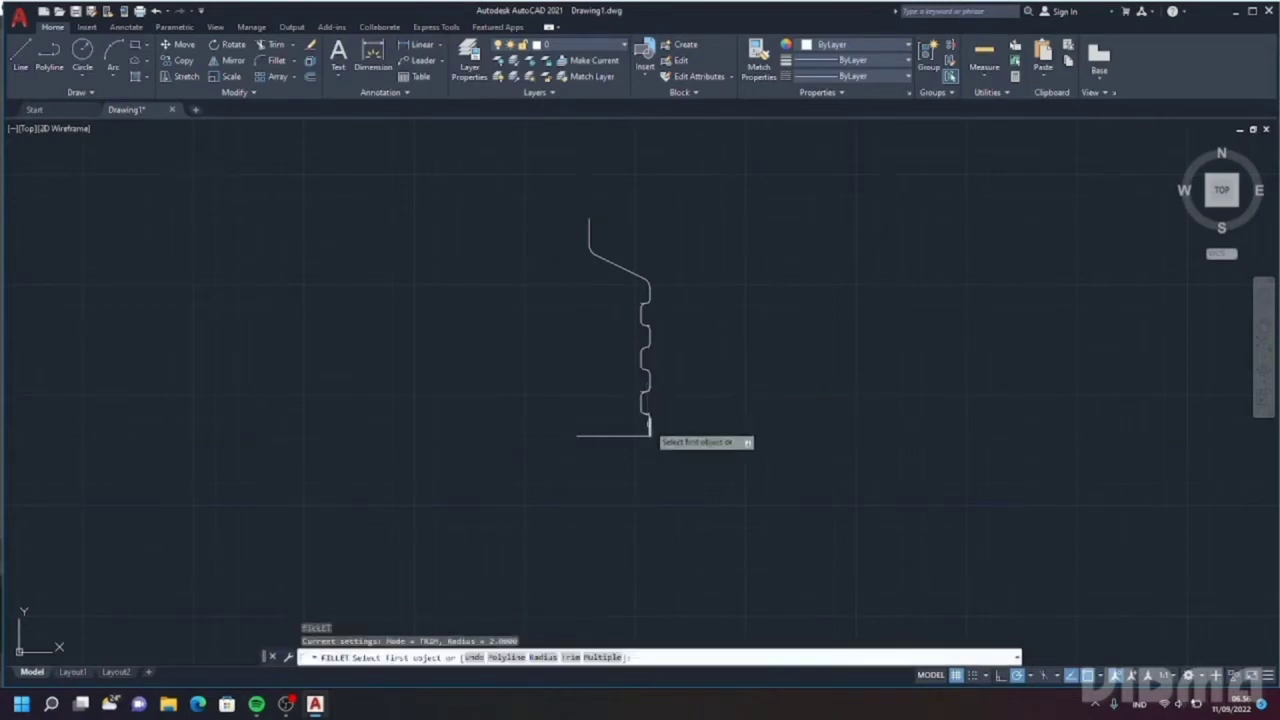
{"action": "left_click", "coordinate": [646, 424]}
{"action": "left_click", "coordinate": [645, 433]}
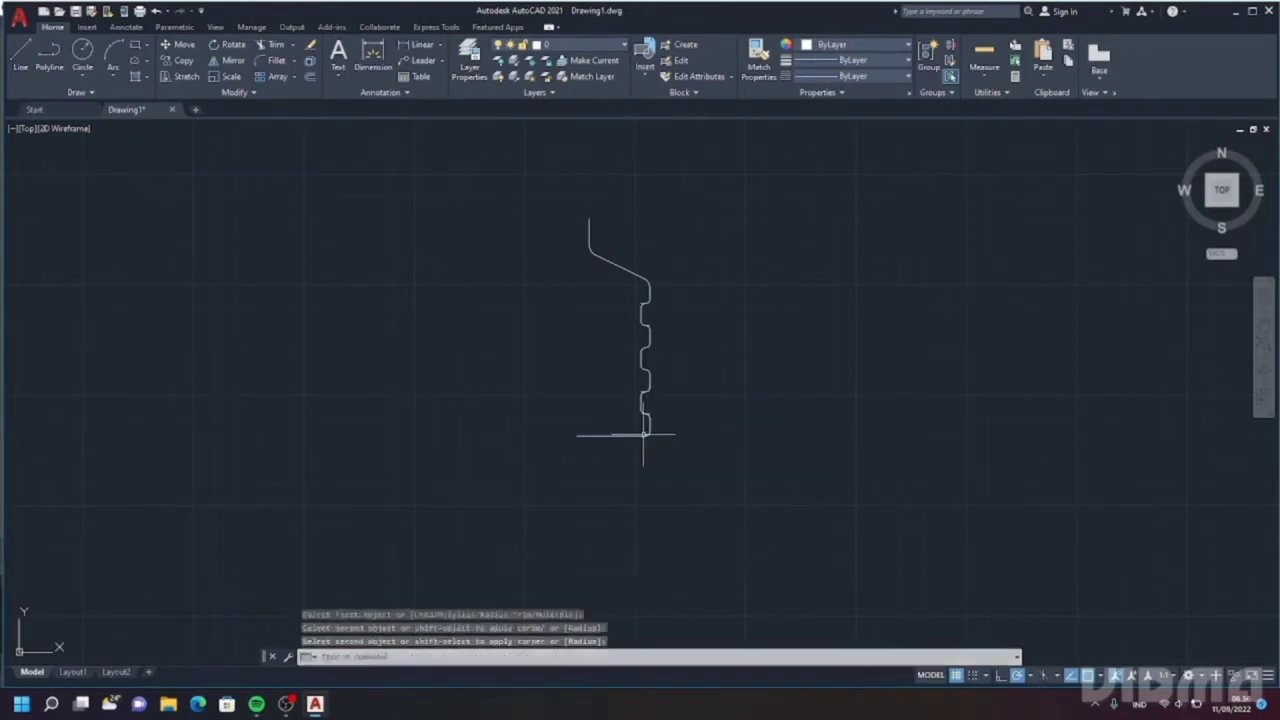
{"action": "key", "text": "Escape"}
- Zoom in and select a leftover short stub segment near the shoulder
{"action": "scroll", "coordinate": [630, 320], "scroll_direction": "up", "scroll_amount": 2}
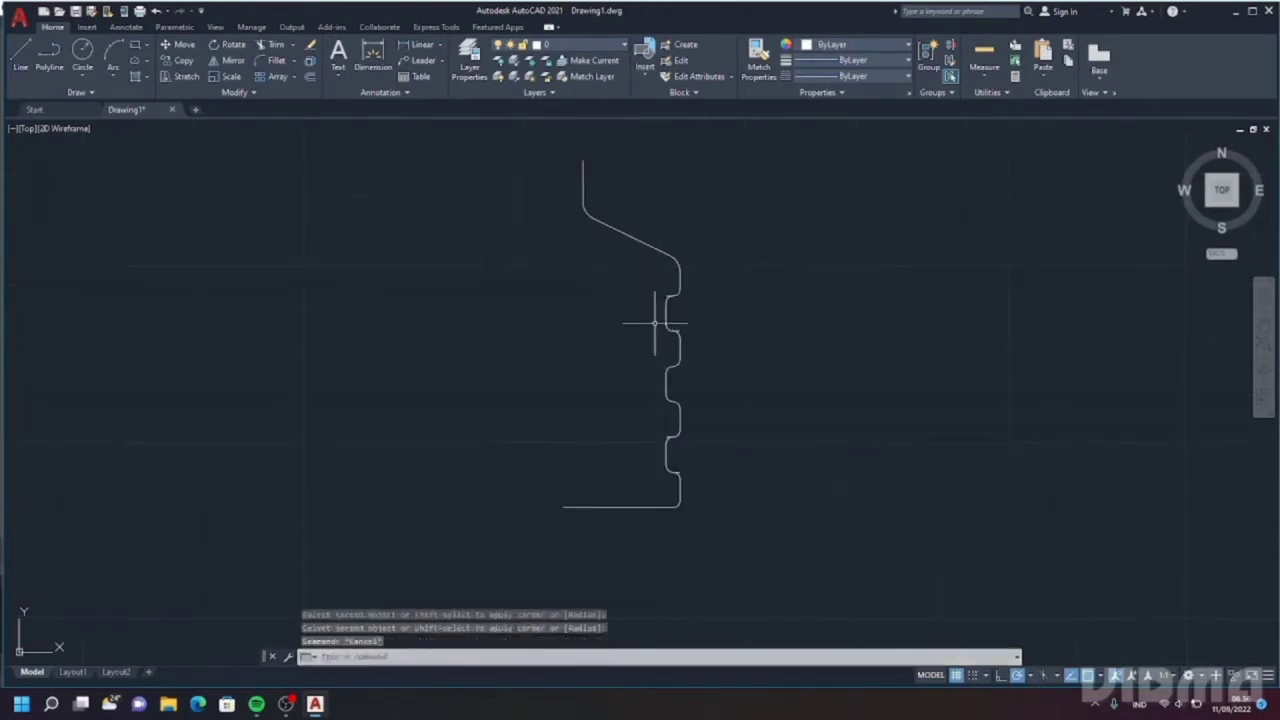
{"action": "scroll", "coordinate": [675, 310], "scroll_direction": "up", "scroll_amount": 1}
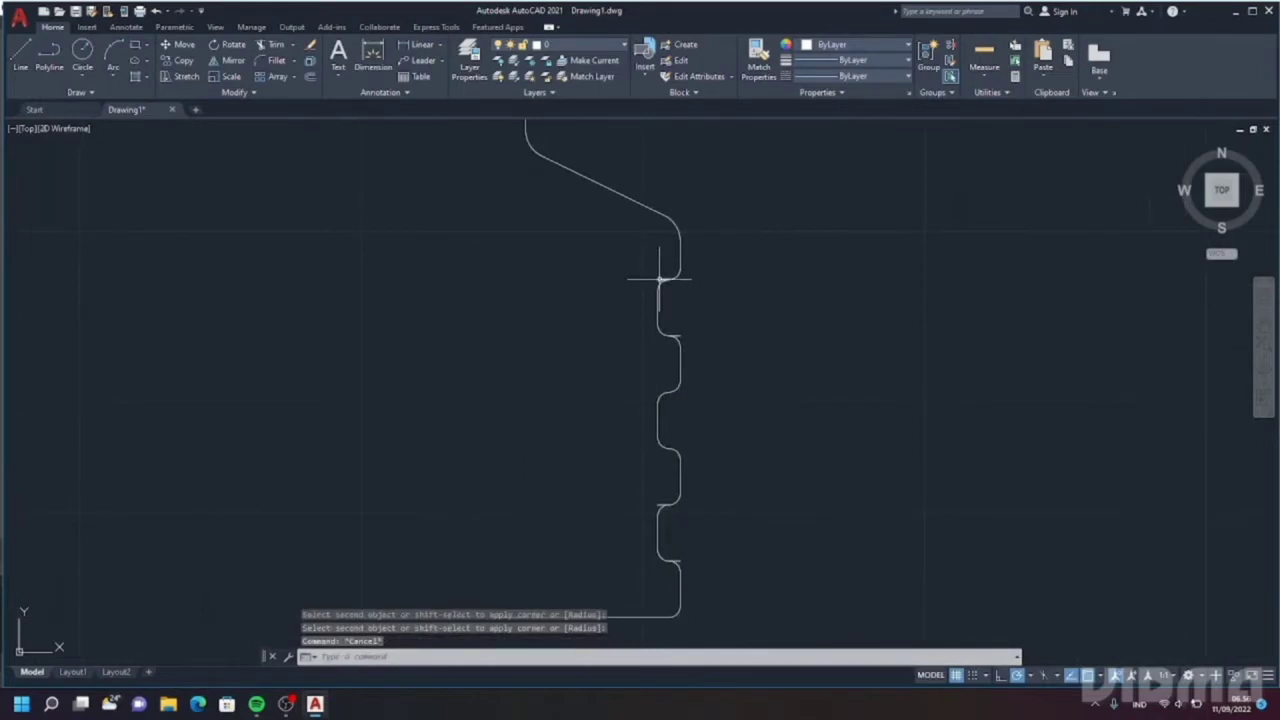
{"action": "left_click", "coordinate": [659, 279]}
- Select the other leftover stub segments and delete them
{"action": "left_click", "coordinate": [677, 334]}
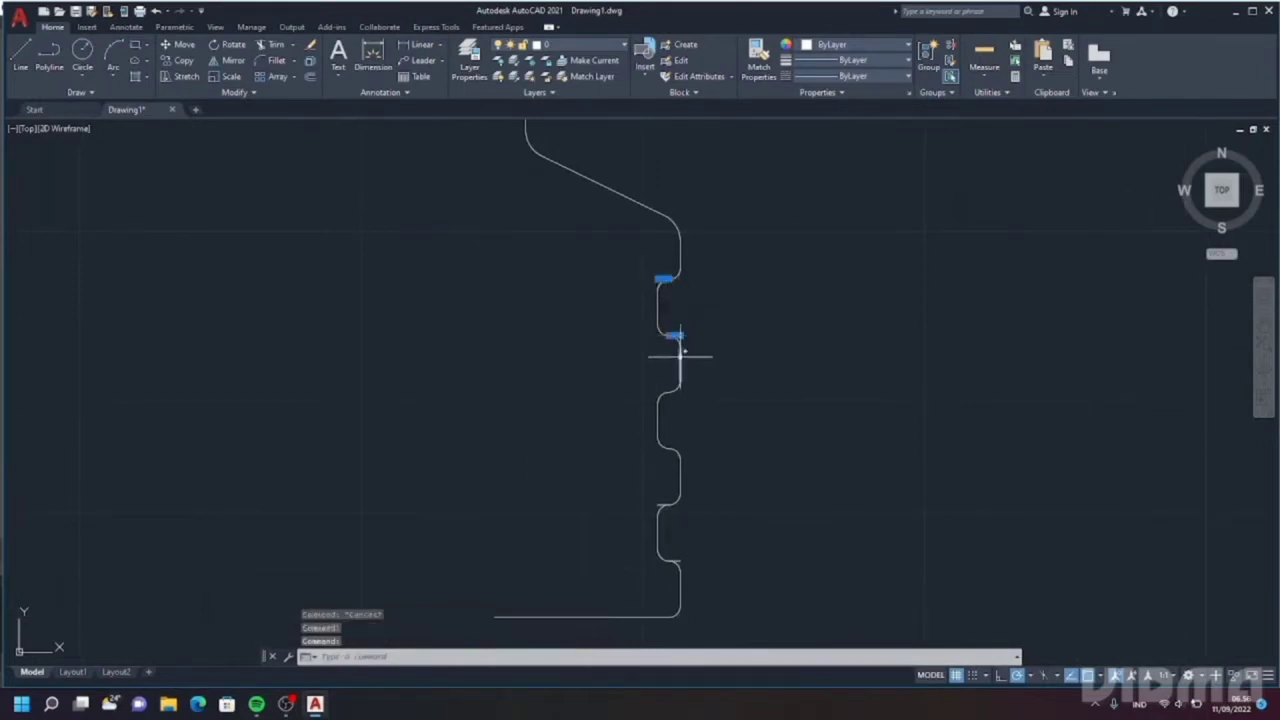
{"action": "left_click", "coordinate": [662, 503]}
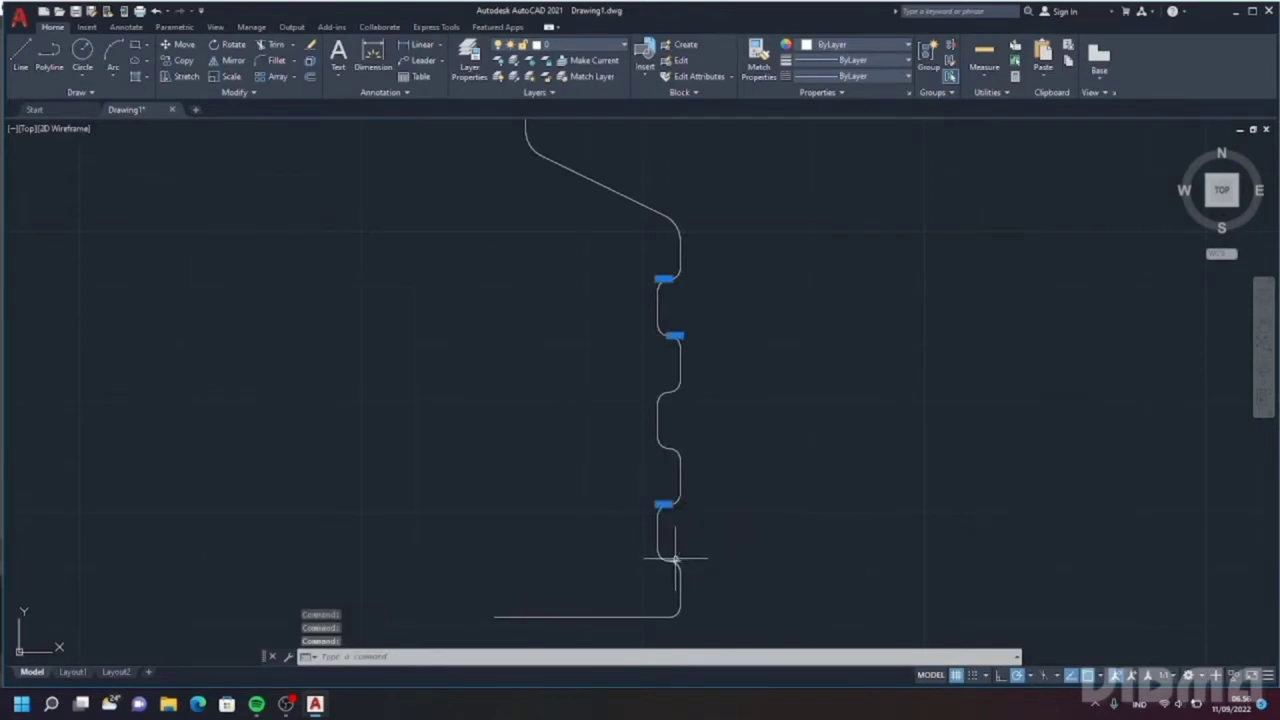
{"action": "key", "text": "Delete"}
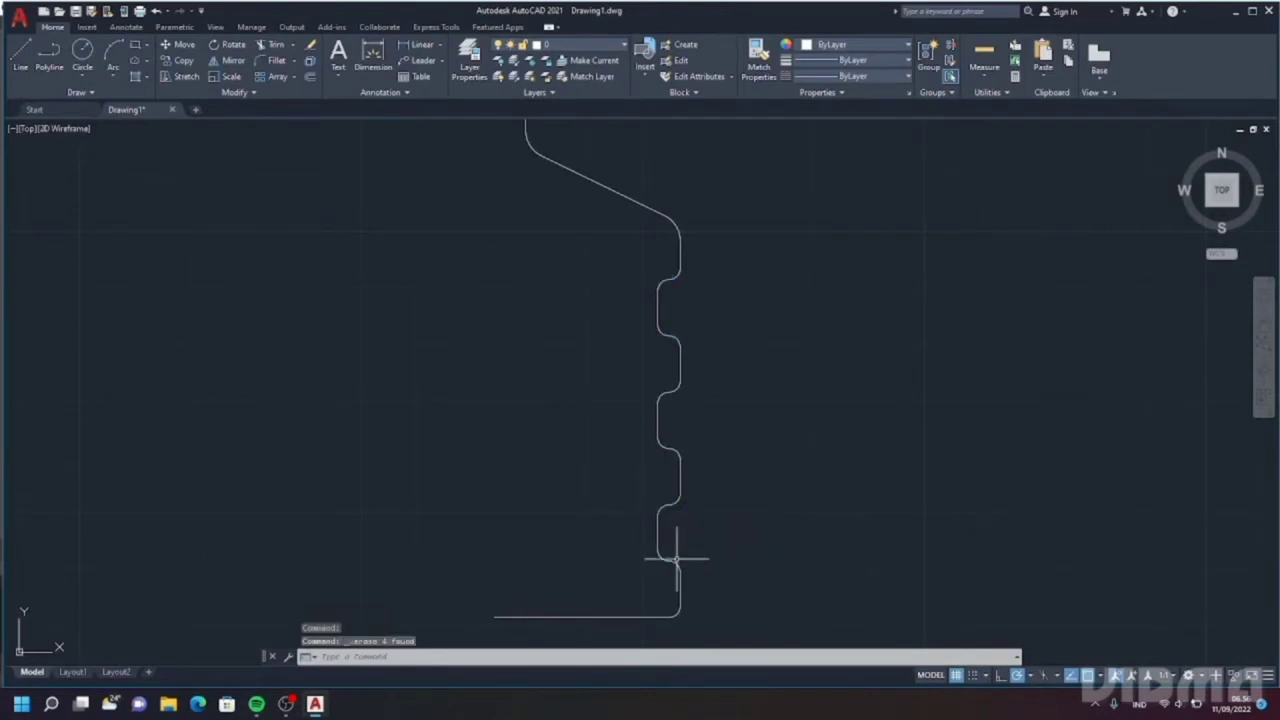
- Window-select the whole profile and JOIN it into one 25-object polyline
{"action": "scroll", "coordinate": [680, 366], "scroll_direction": "up", "scroll_amount": 3}
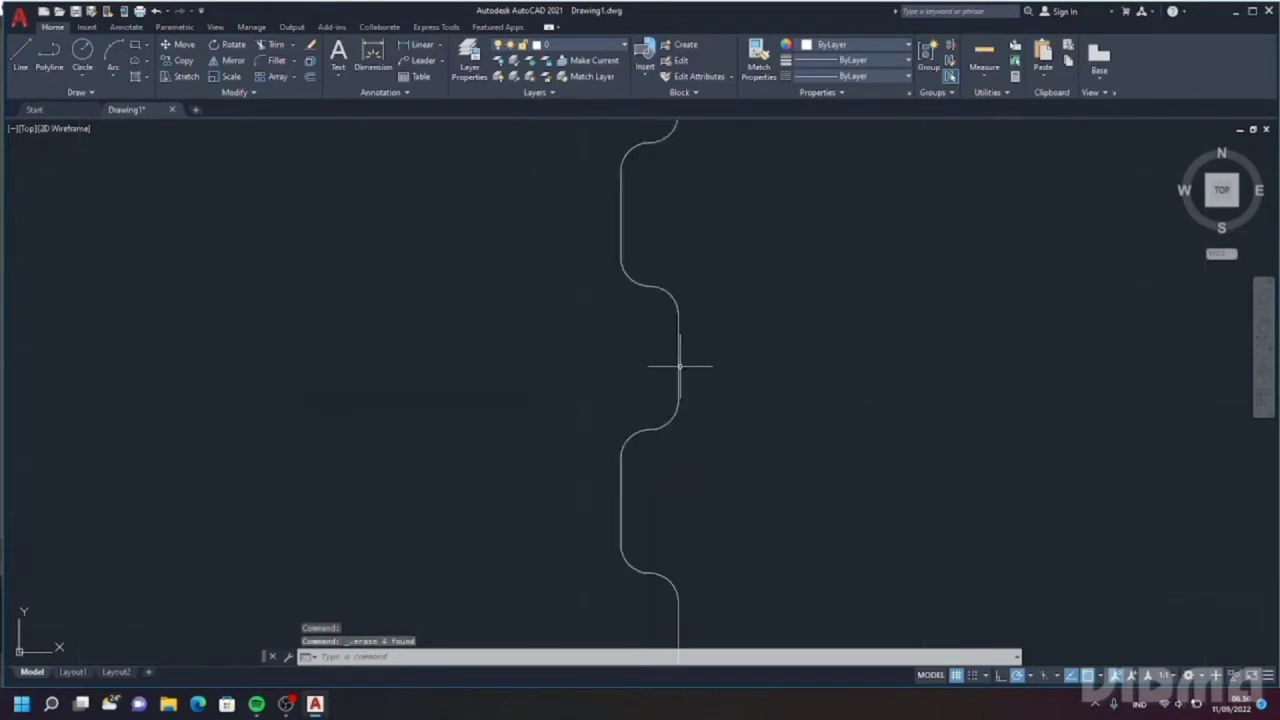
{"action": "scroll", "coordinate": [680, 362], "scroll_direction": "down", "scroll_amount": 3}
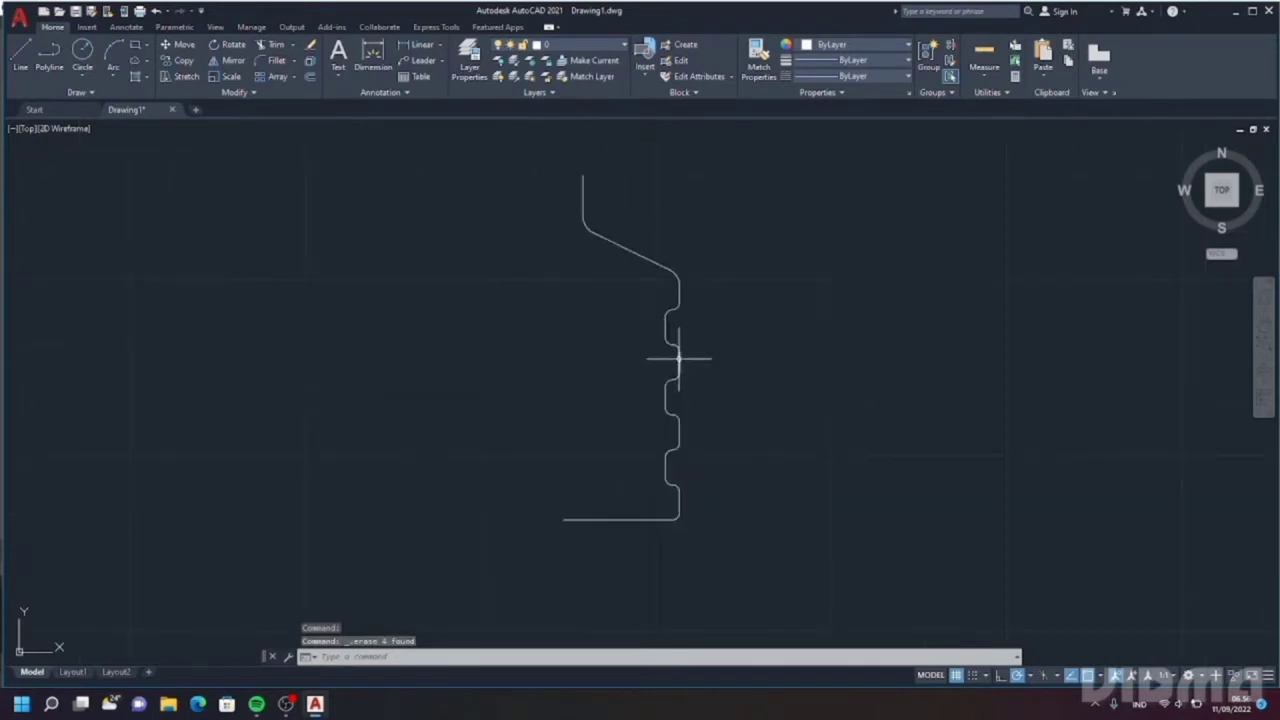
{"action": "left_click", "coordinate": [515, 152]}
{"action": "left_click", "coordinate": [821, 534]}
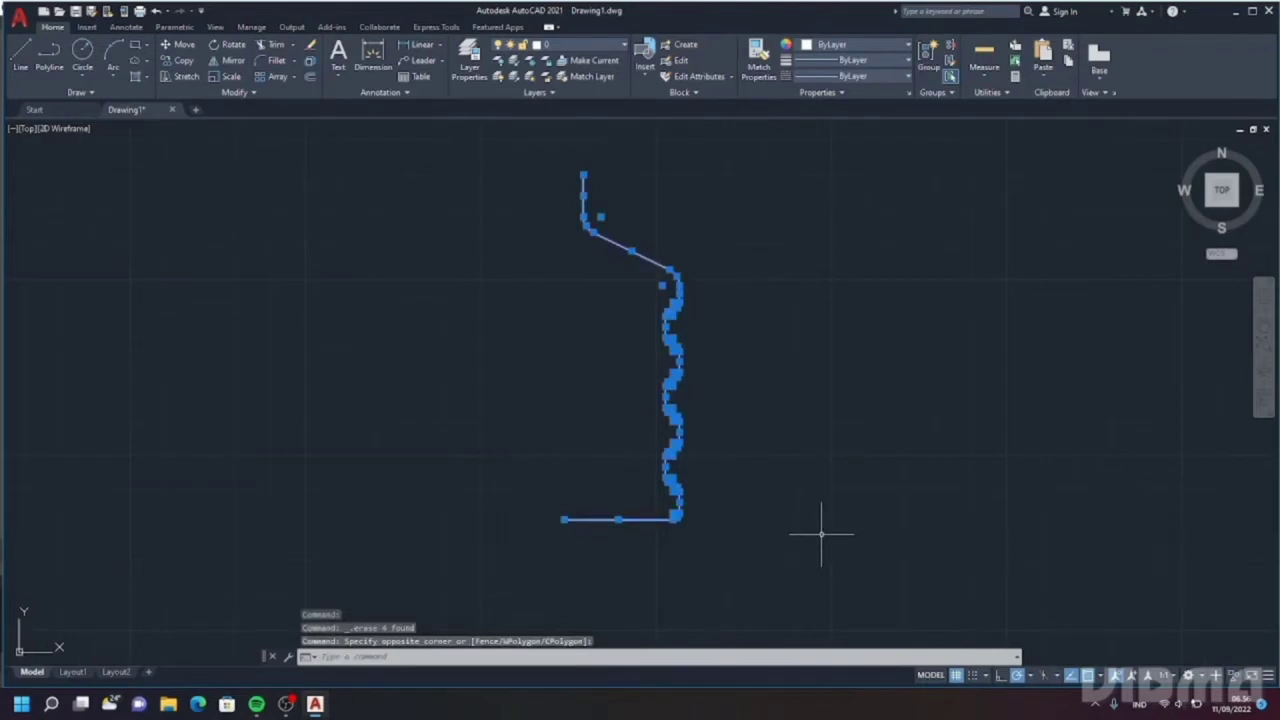
{"action": "type", "text": "j"}
{"action": "key", "text": "Return"}
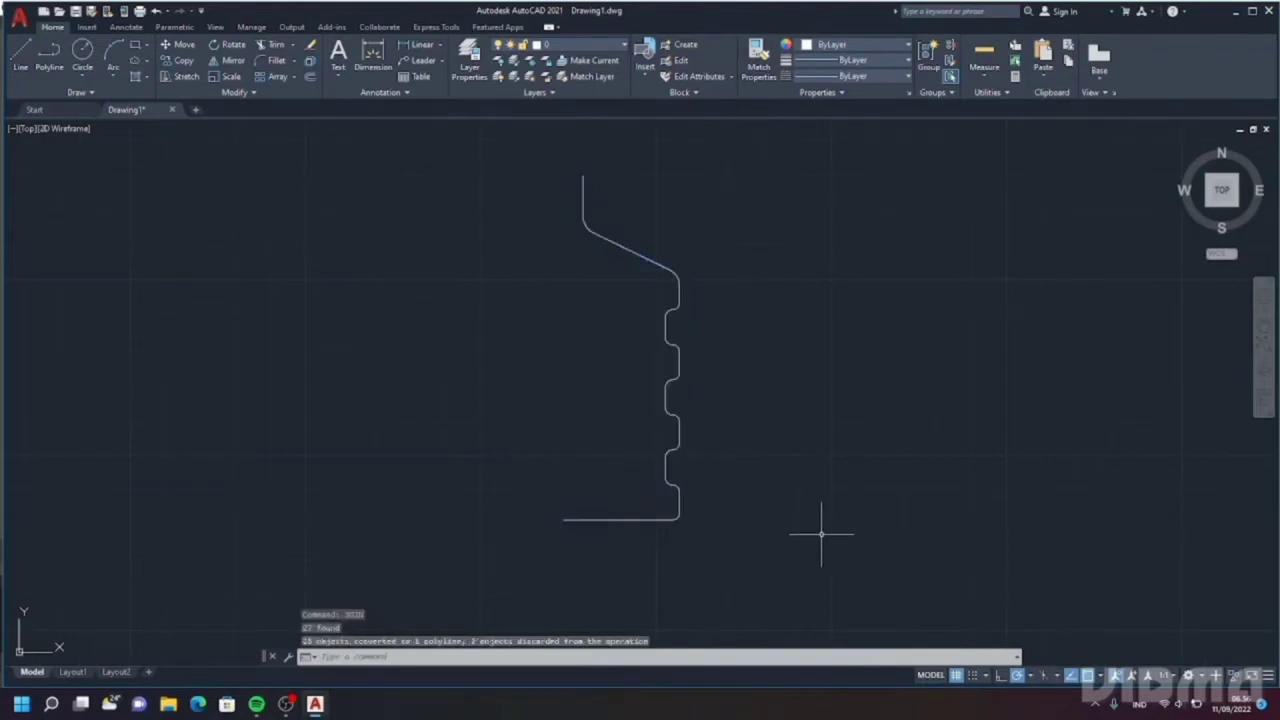
{"action": "left_click", "coordinate": [607, 231]}
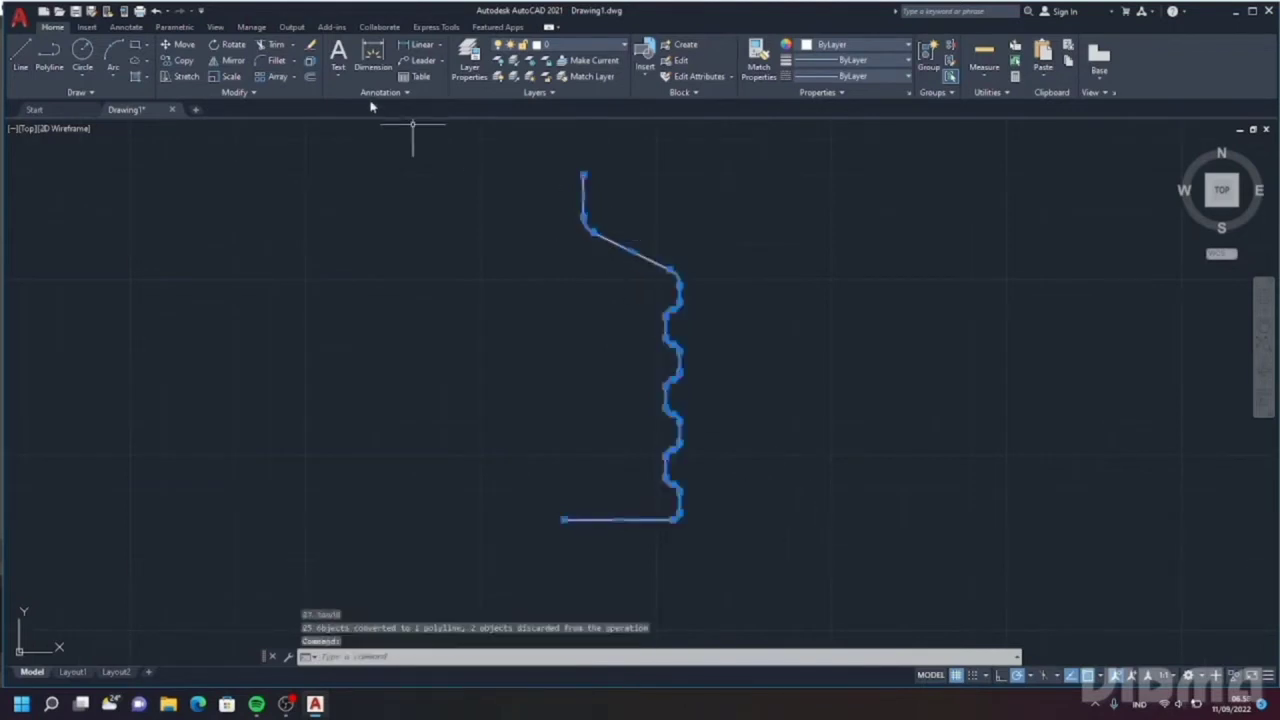
- Offset the bottle profile to create a thin wall copy beside it
{"action": "left_click", "coordinate": [310, 80]}
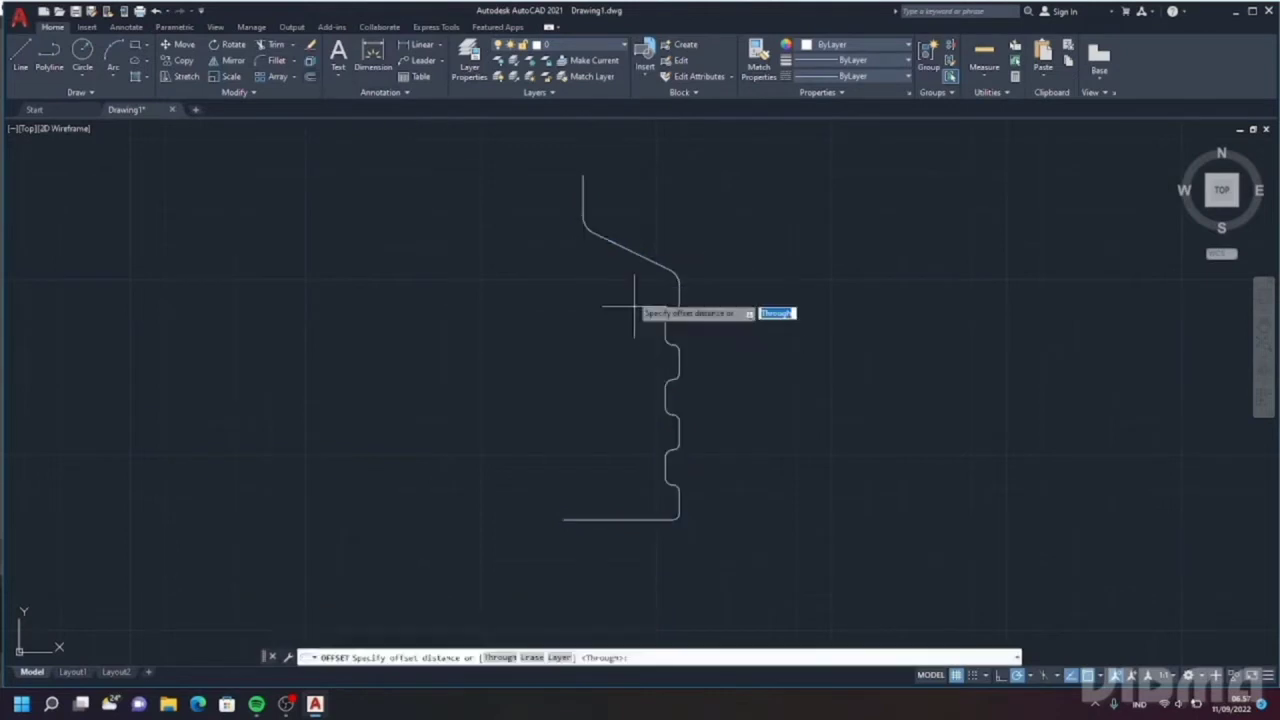
{"action": "left_click", "coordinate": [583, 175]}
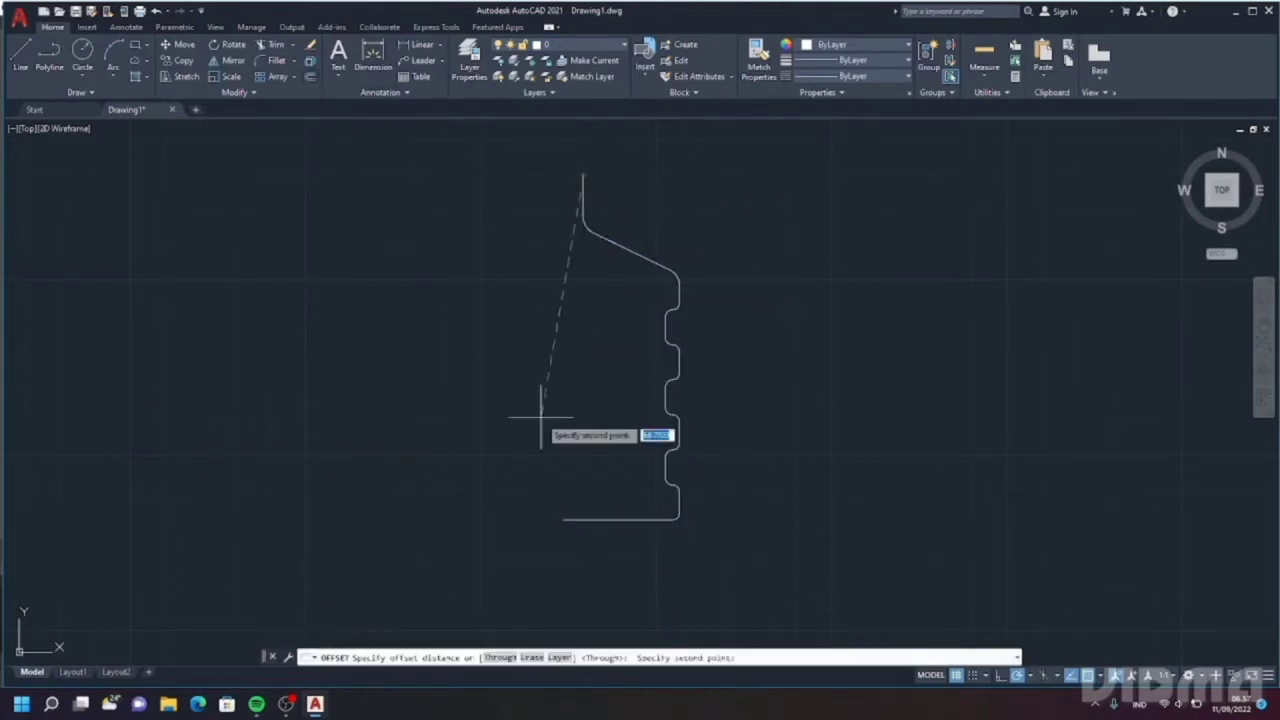
{"action": "left_click", "coordinate": [563, 519]}
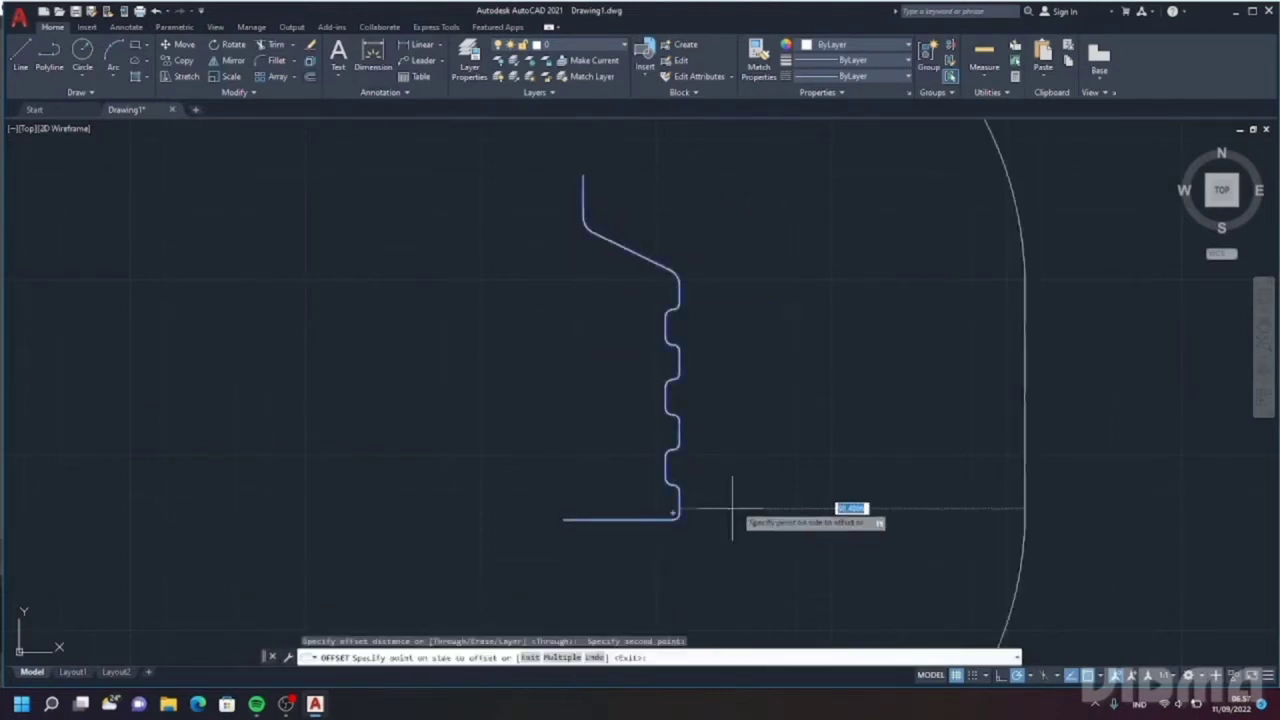
{"action": "left_click", "coordinate": [806, 490]}
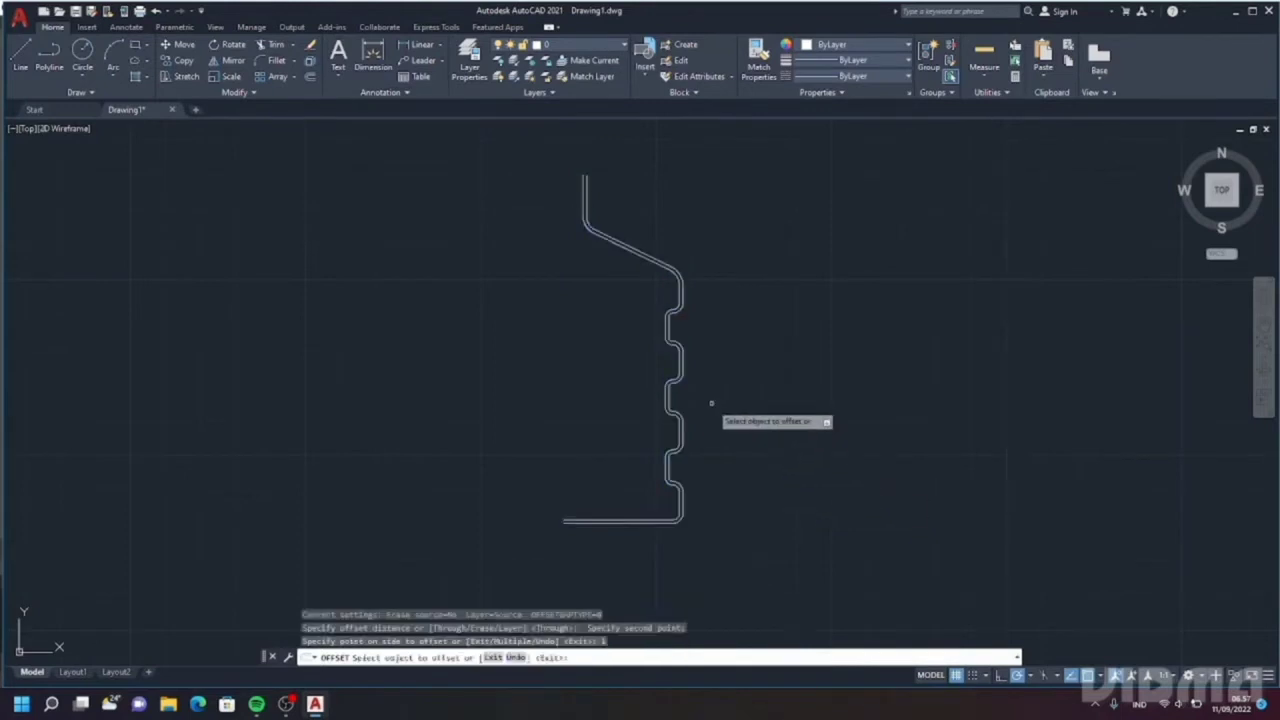
{"action": "key", "text": "Escape"}
- Window-select the doubled profile and JOIN its 27 segments into one polyline
{"action": "left_click", "coordinate": [24, 58]}
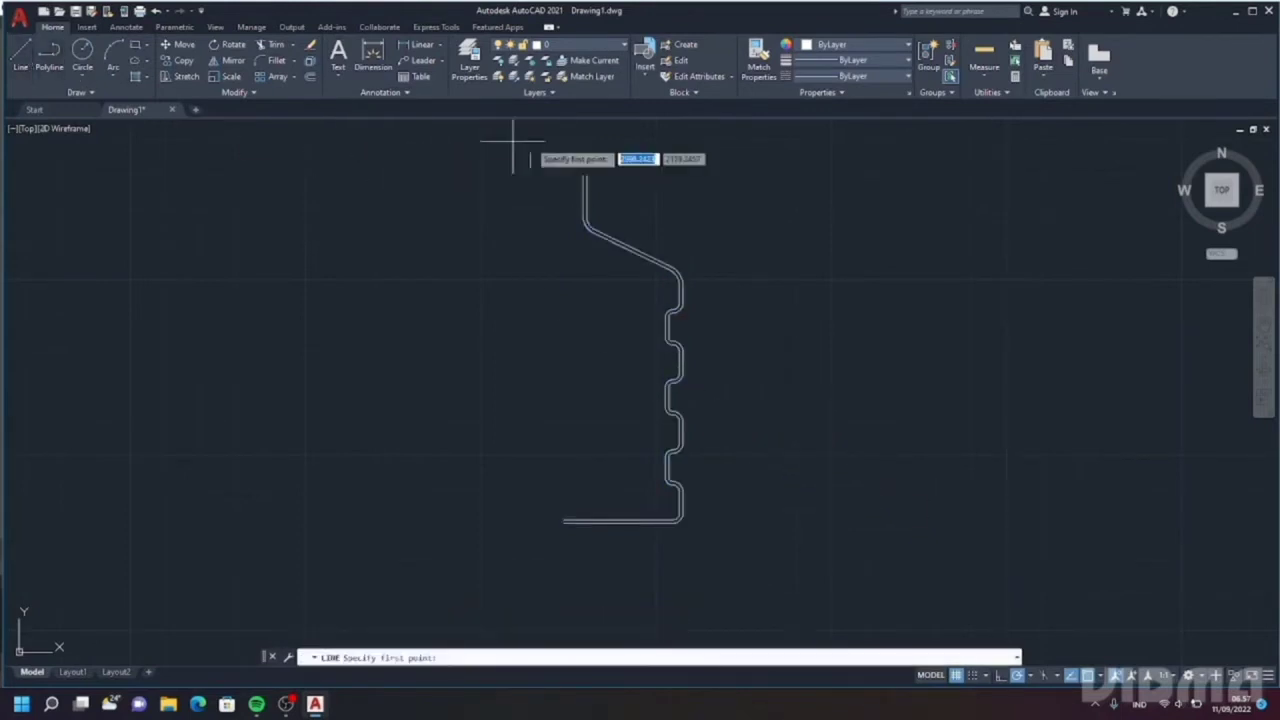
{"action": "left_click", "coordinate": [584, 176]}
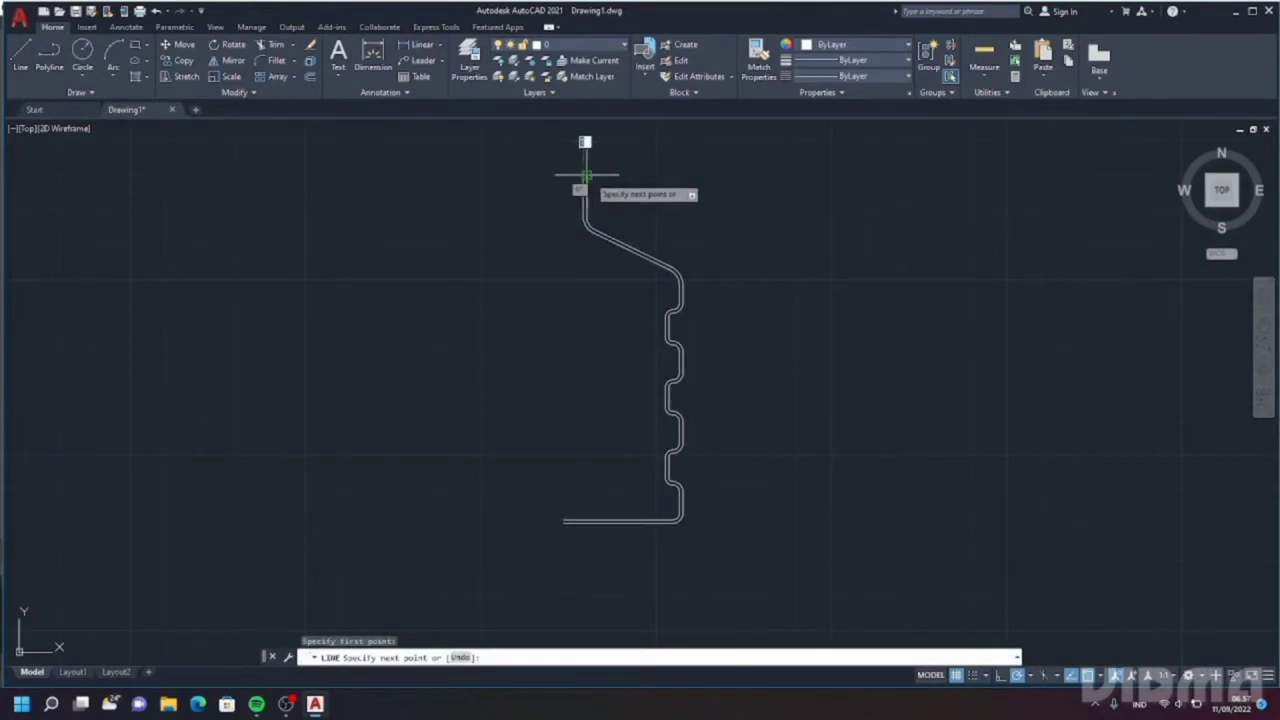
{"action": "key", "text": "Return"}
{"action": "key", "text": "Return"}
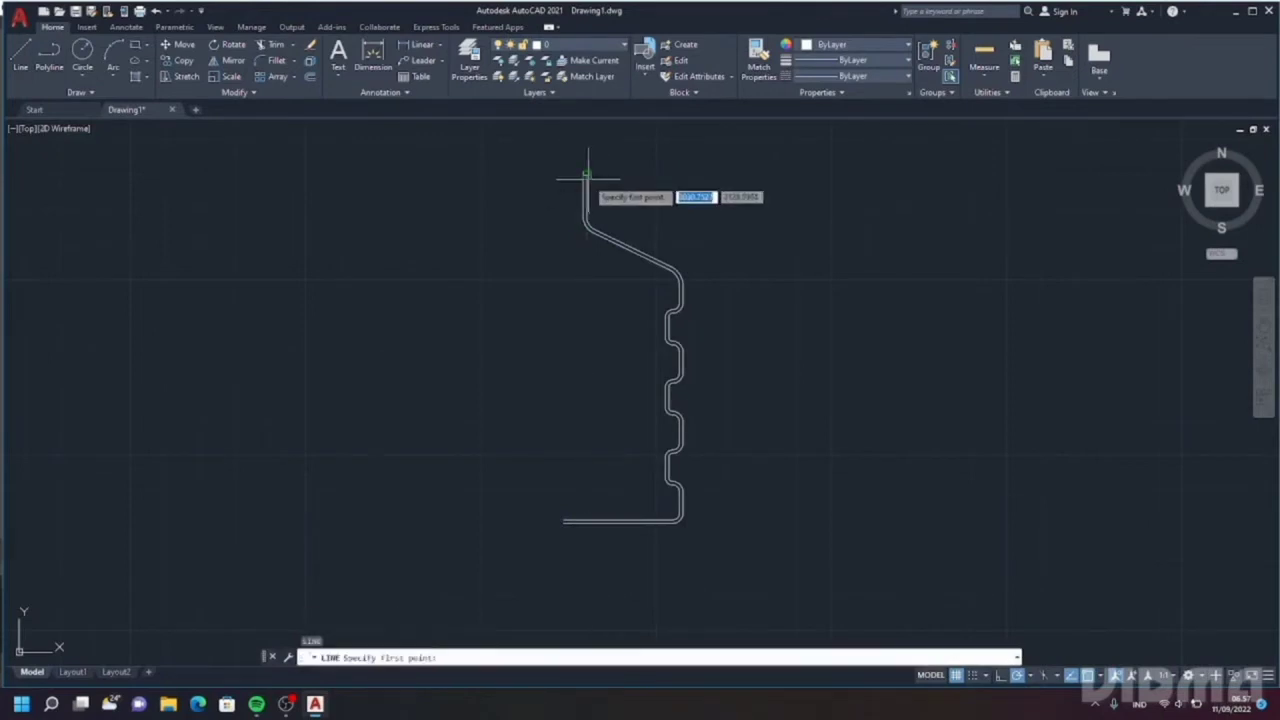
{"action": "left_click", "coordinate": [565, 522]}
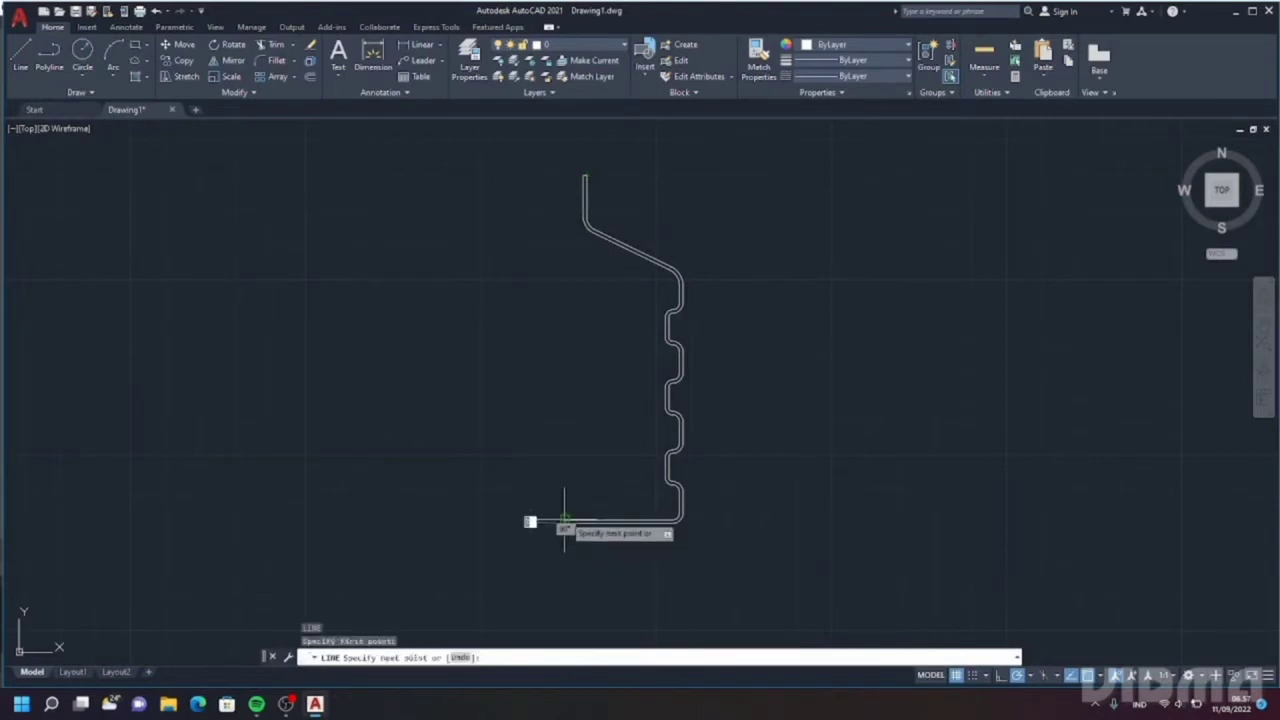
{"action": "key", "text": "Escape"}
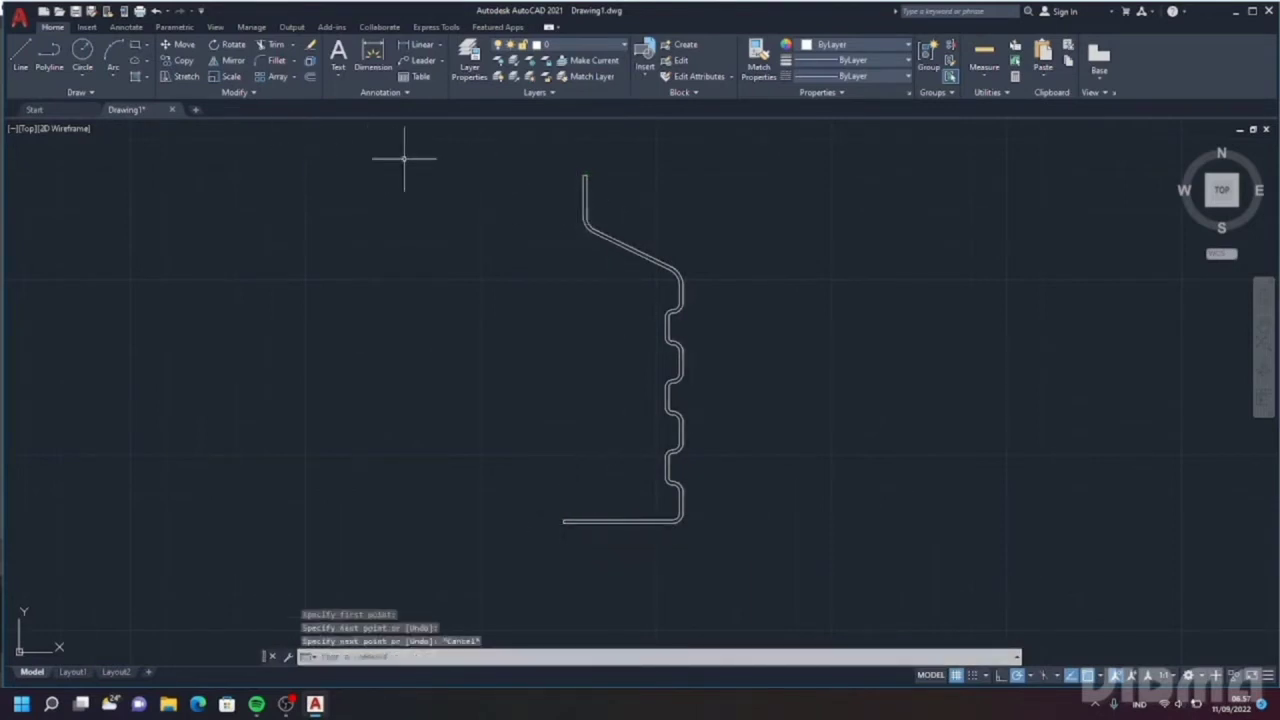
{"action": "left_click", "coordinate": [540, 140]}
{"action": "left_click", "coordinate": [800, 528]}
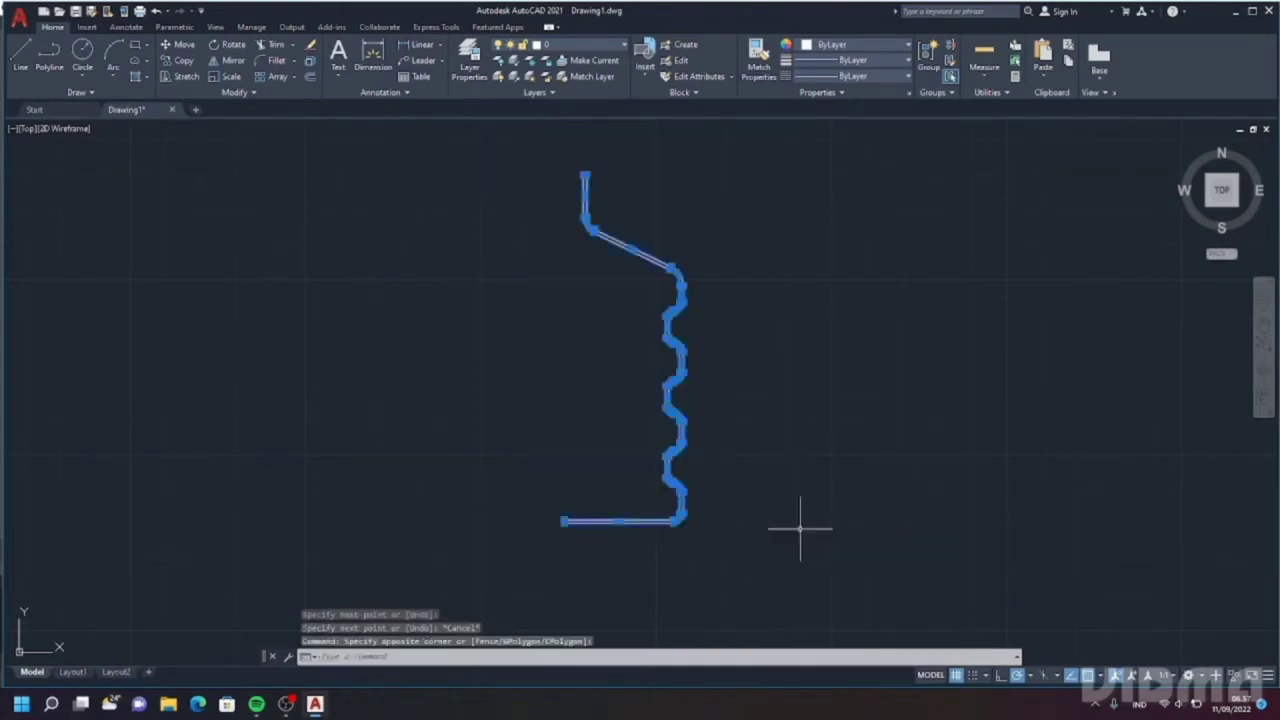
{"action": "type", "text": "join"}
{"action": "key", "text": "Return"}
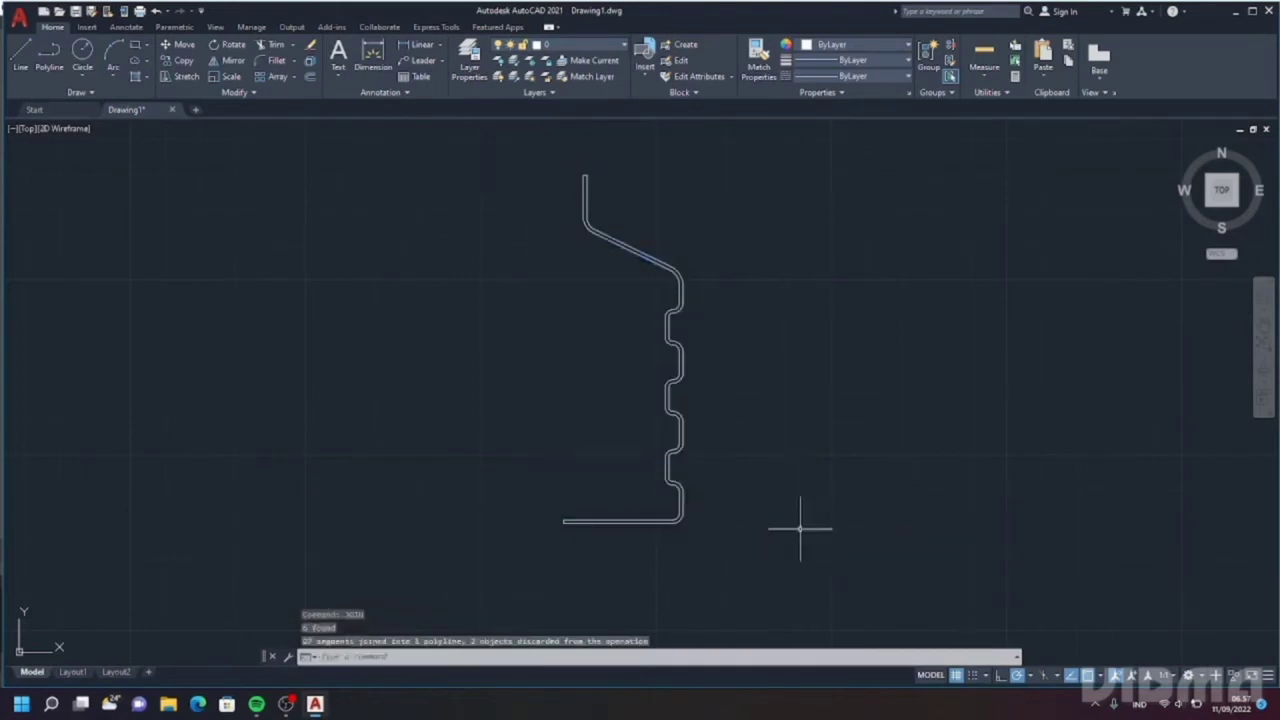
- Revolve the joined profile 360° about its left vertical edge into a ribbed bottle solid
{"action": "left_click", "coordinate": [665, 266]}
{"action": "type", "text": "REV"}
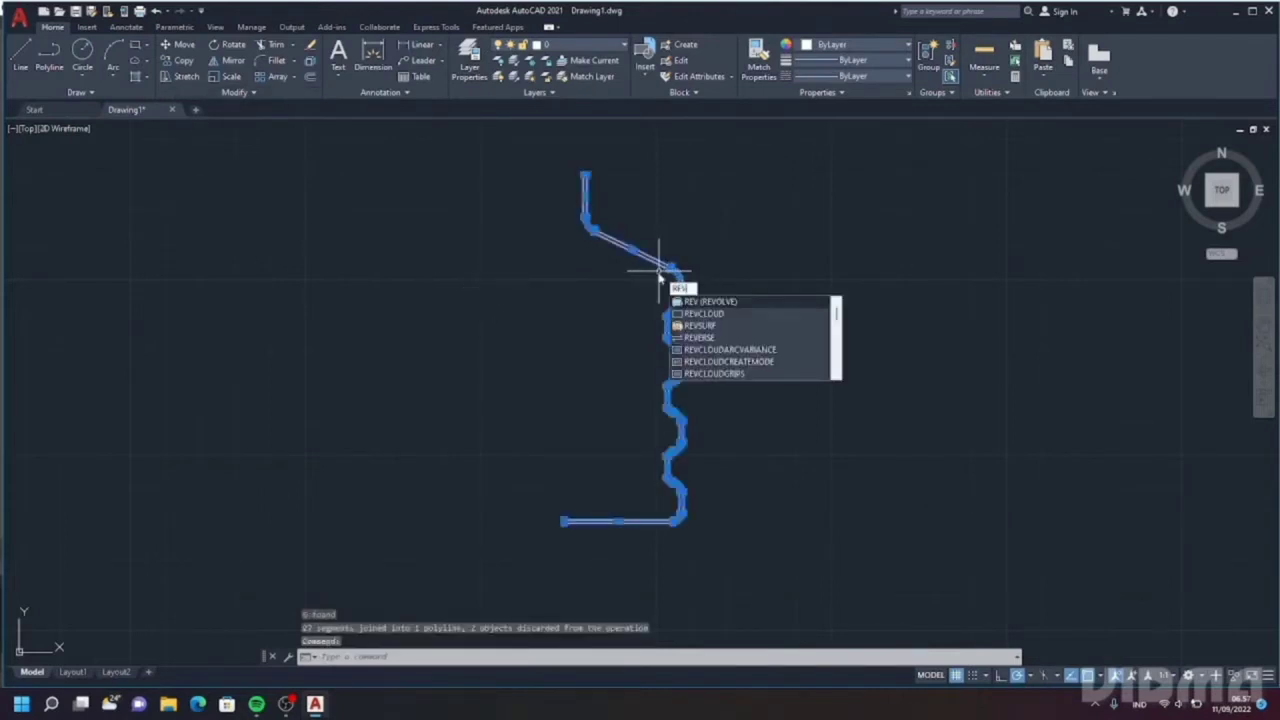
{"action": "key", "text": "Escape"}
{"action": "left_click", "coordinate": [697, 300]}
{"action": "key", "text": "Return"}
{"action": "left_click", "coordinate": [682, 300]}
{"action": "key", "text": "Return"}
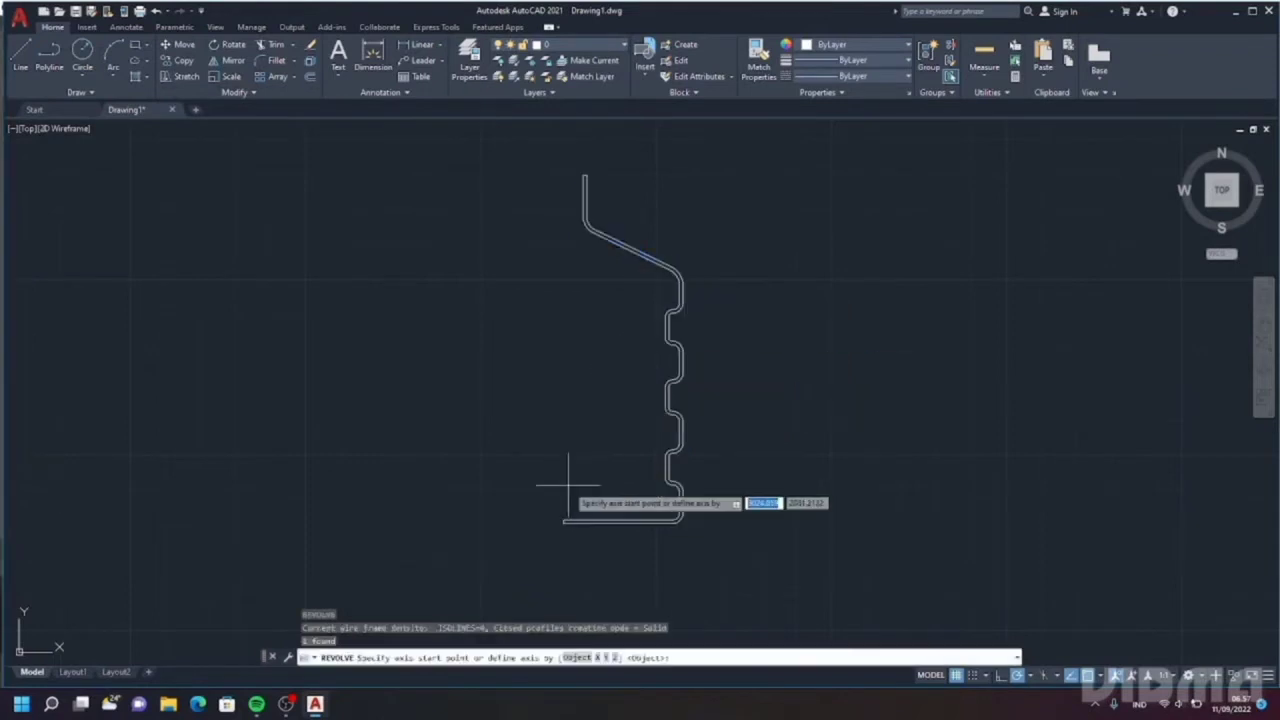
{"action": "scroll", "coordinate": [568, 522], "scroll_direction": "up", "scroll_amount": 5}
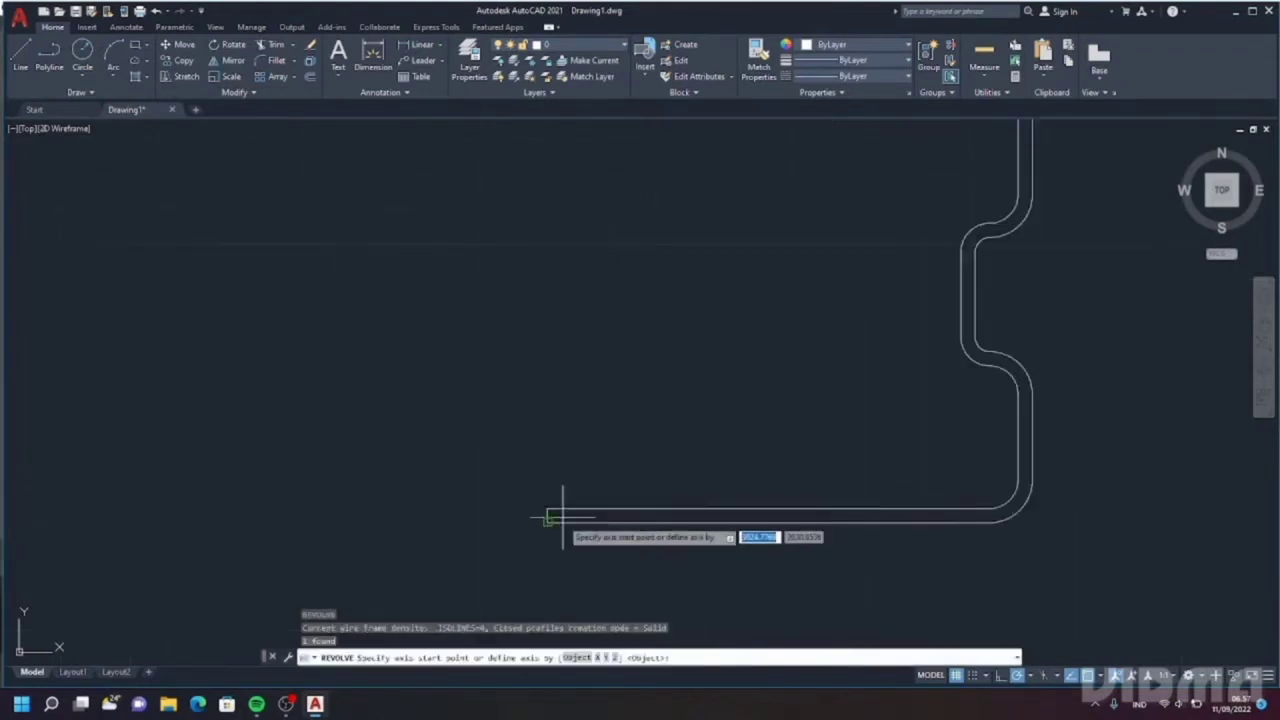
{"action": "left_click", "coordinate": [547, 516]}
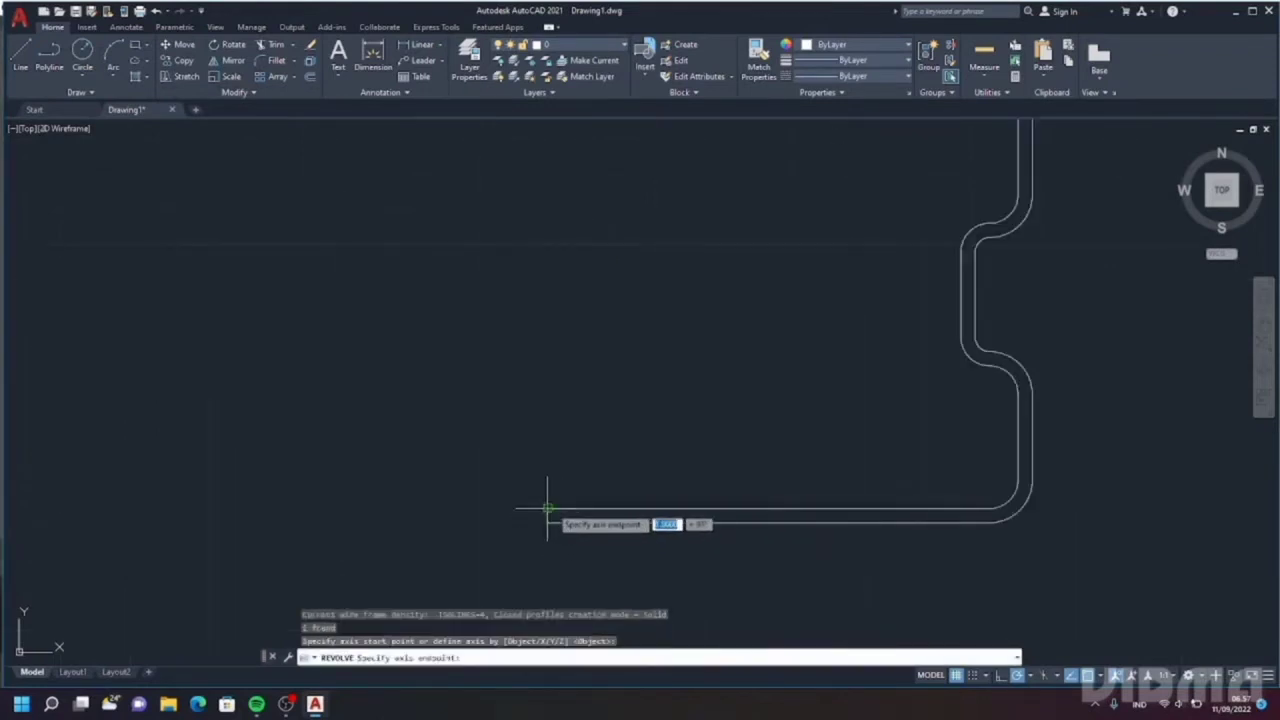
{"action": "left_click", "coordinate": [548, 512]}
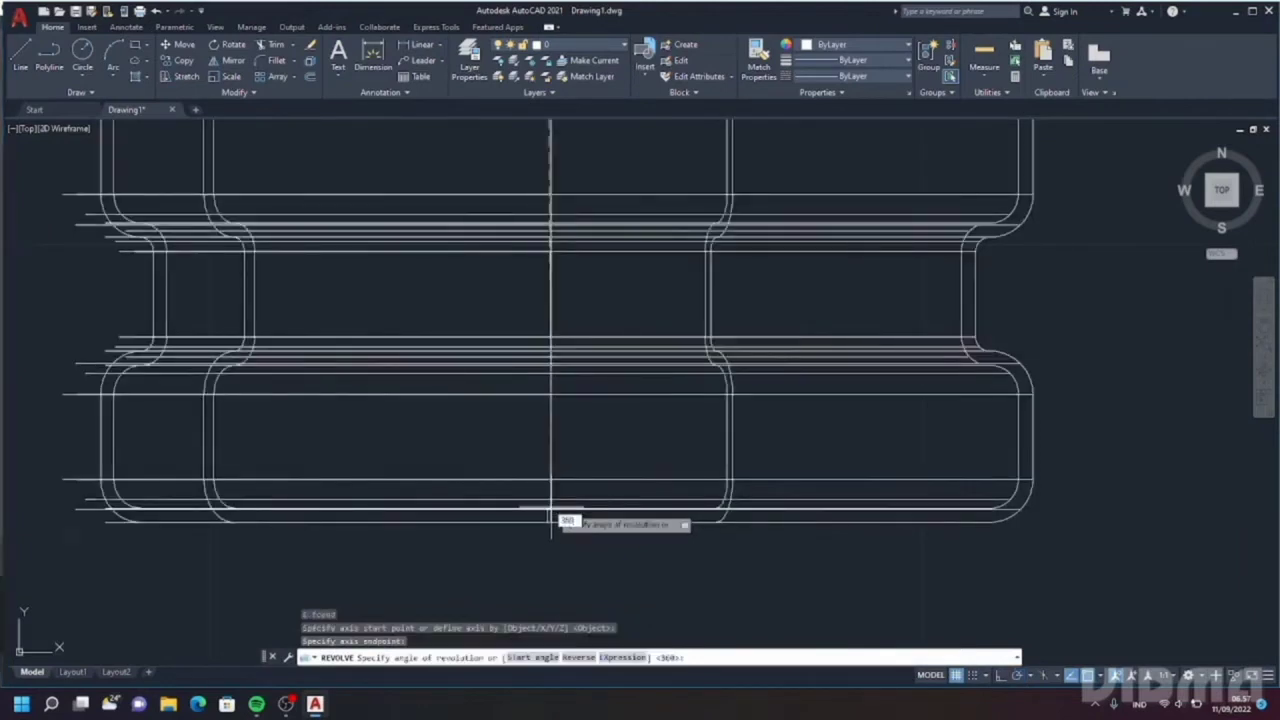
{"action": "key", "text": "Return"}
{"action": "scroll", "coordinate": [620, 430], "scroll_direction": "down", "scroll_amount": 6}
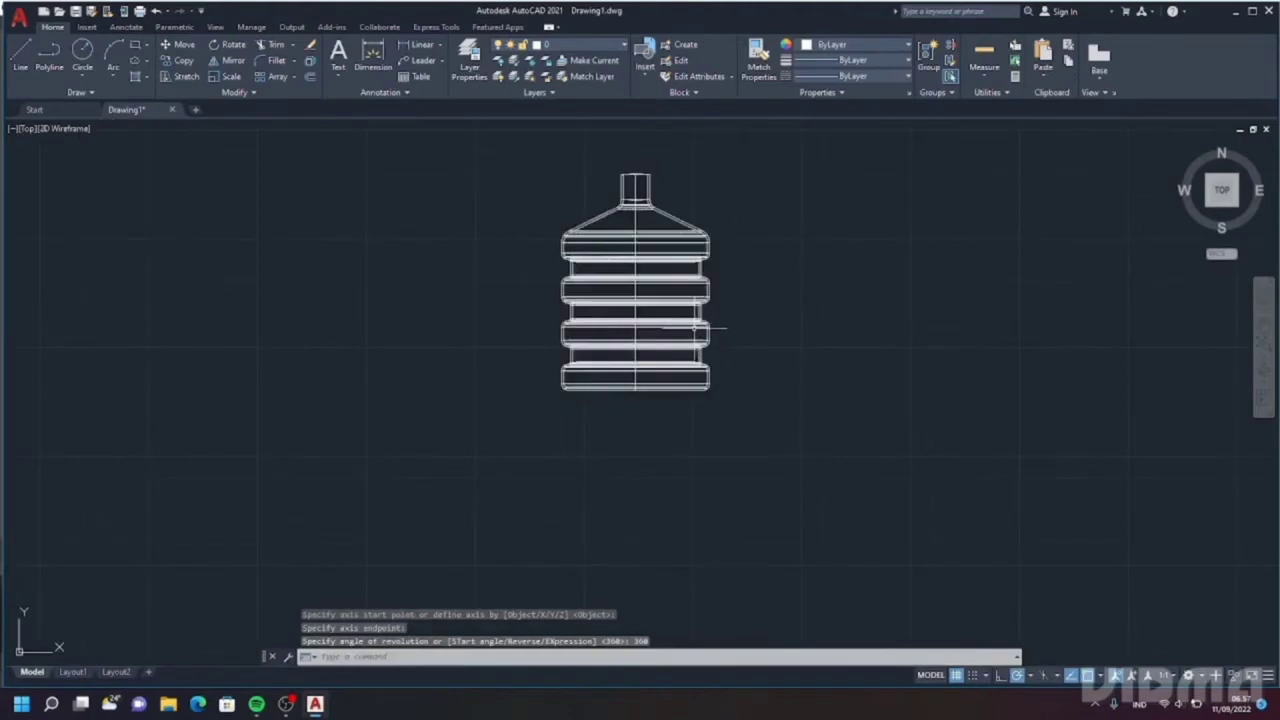
{"action": "middle_click_drag", "start_coordinate": [643, 300], "coordinate": [626, 357]}
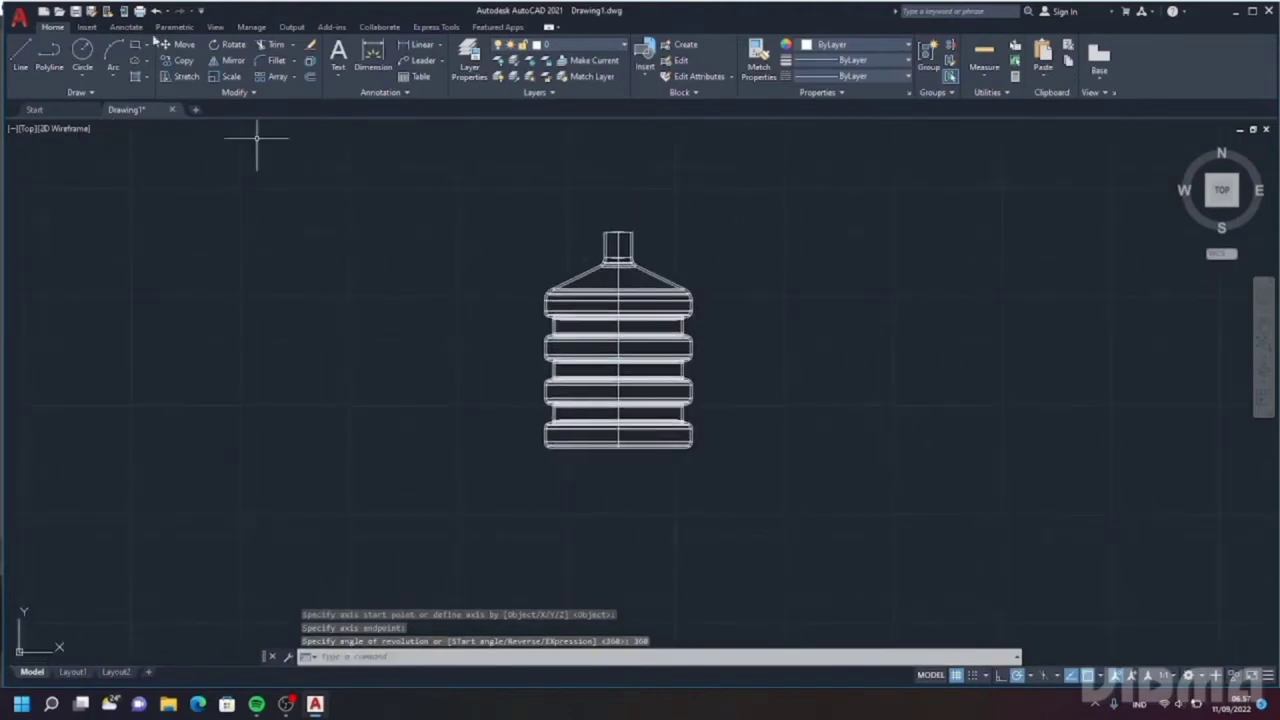
- Draw lines of 120, 80 and 120 right of the bottle to close a rectangle
{"action": "left_click", "coordinate": [21, 57]}
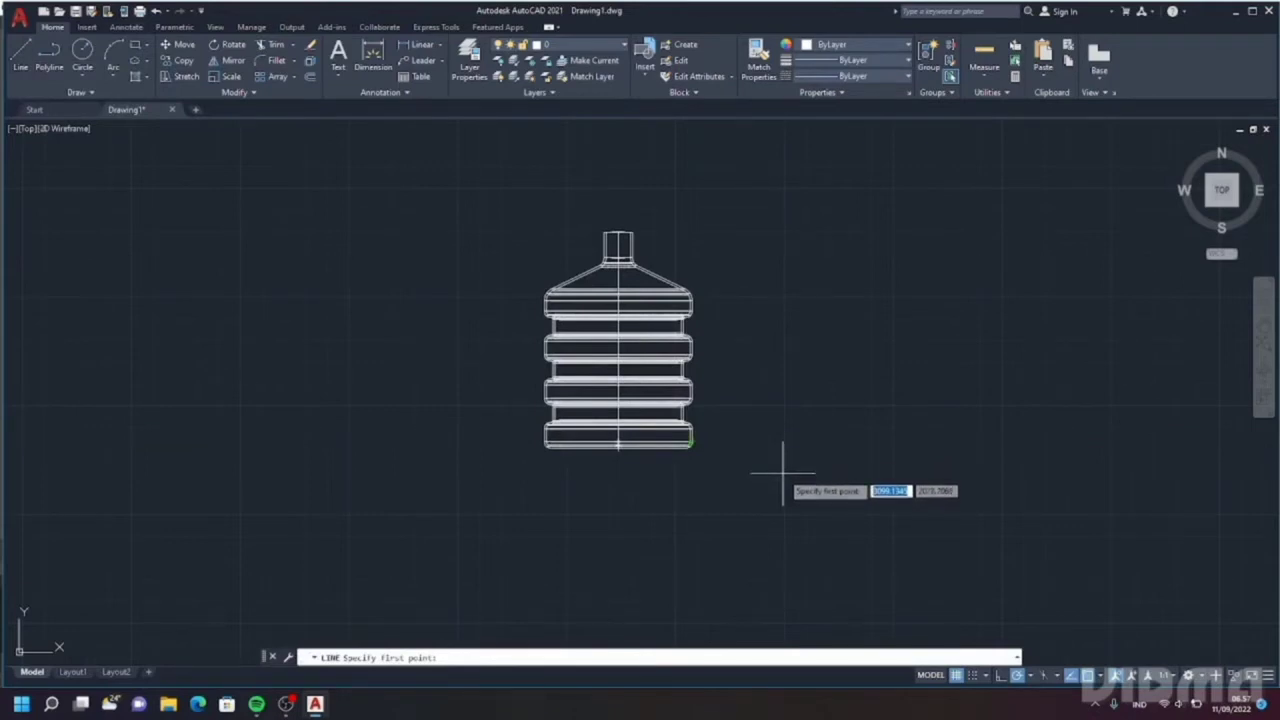
{"action": "left_click", "coordinate": [783, 473]}
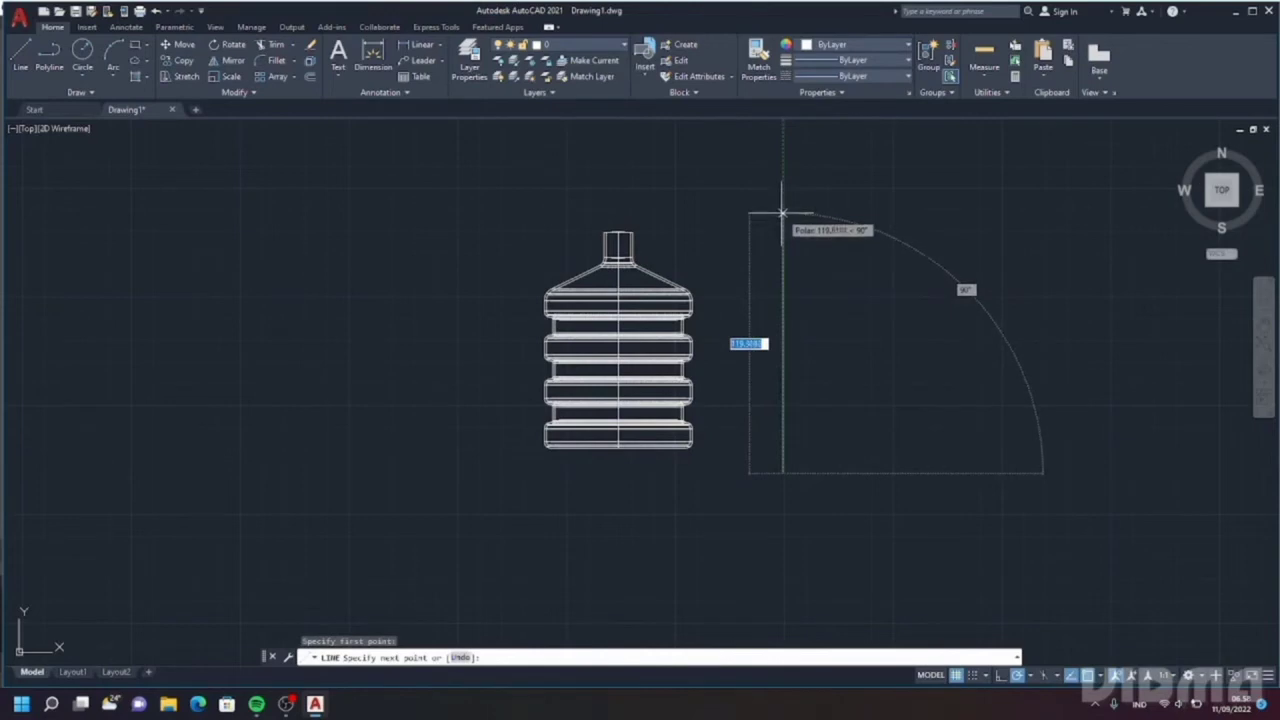
{"action": "type", "text": "12"}
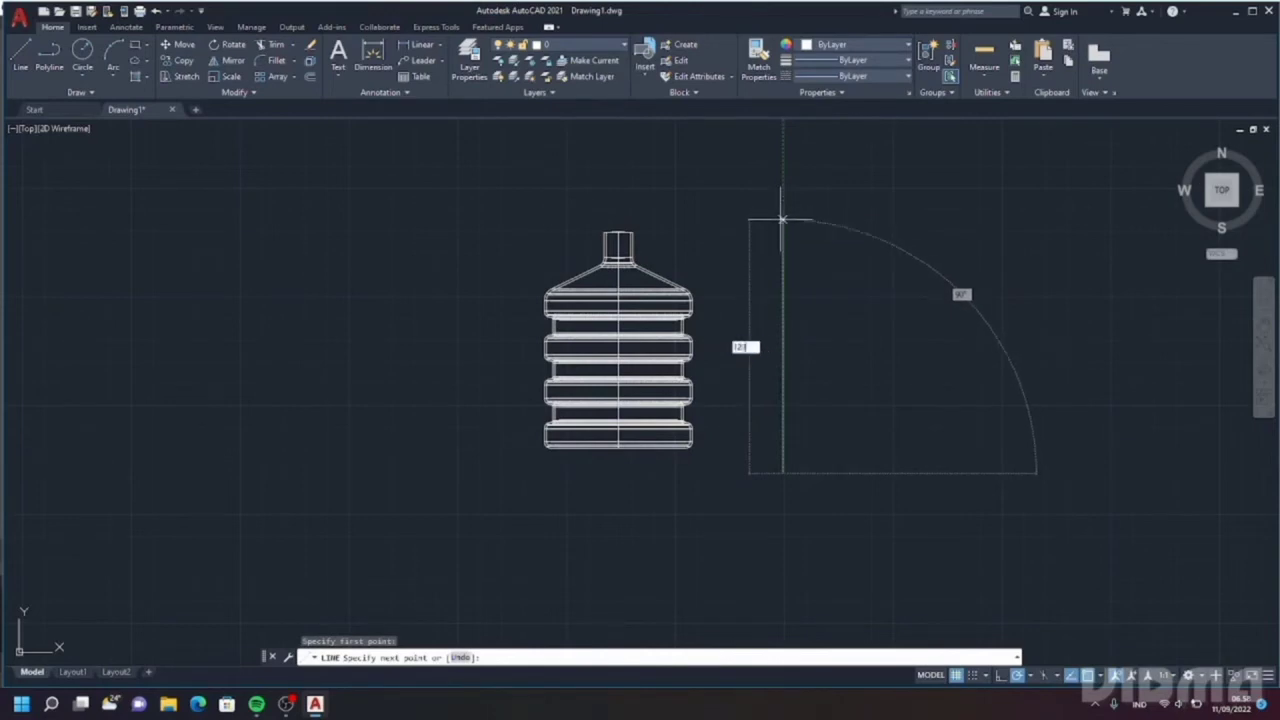
{"action": "key", "text": "Return"}
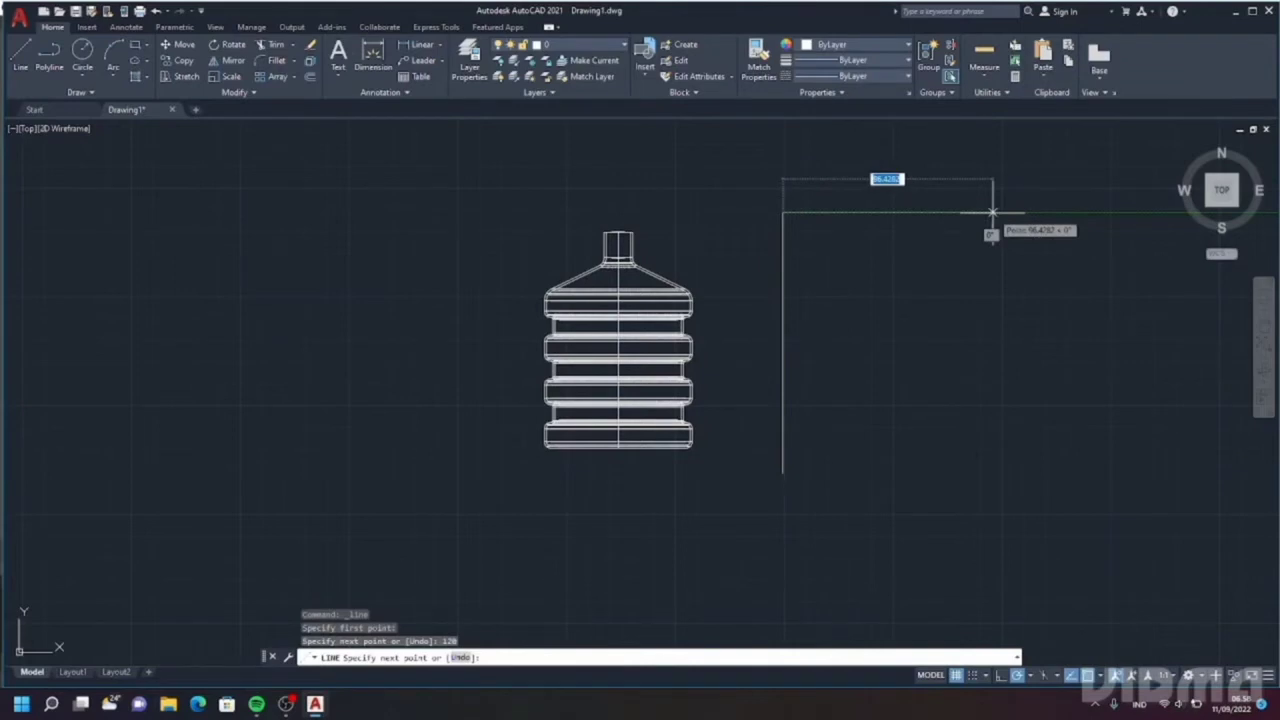
{"action": "type", "text": "120"}
{"action": "key", "text": "Return"}
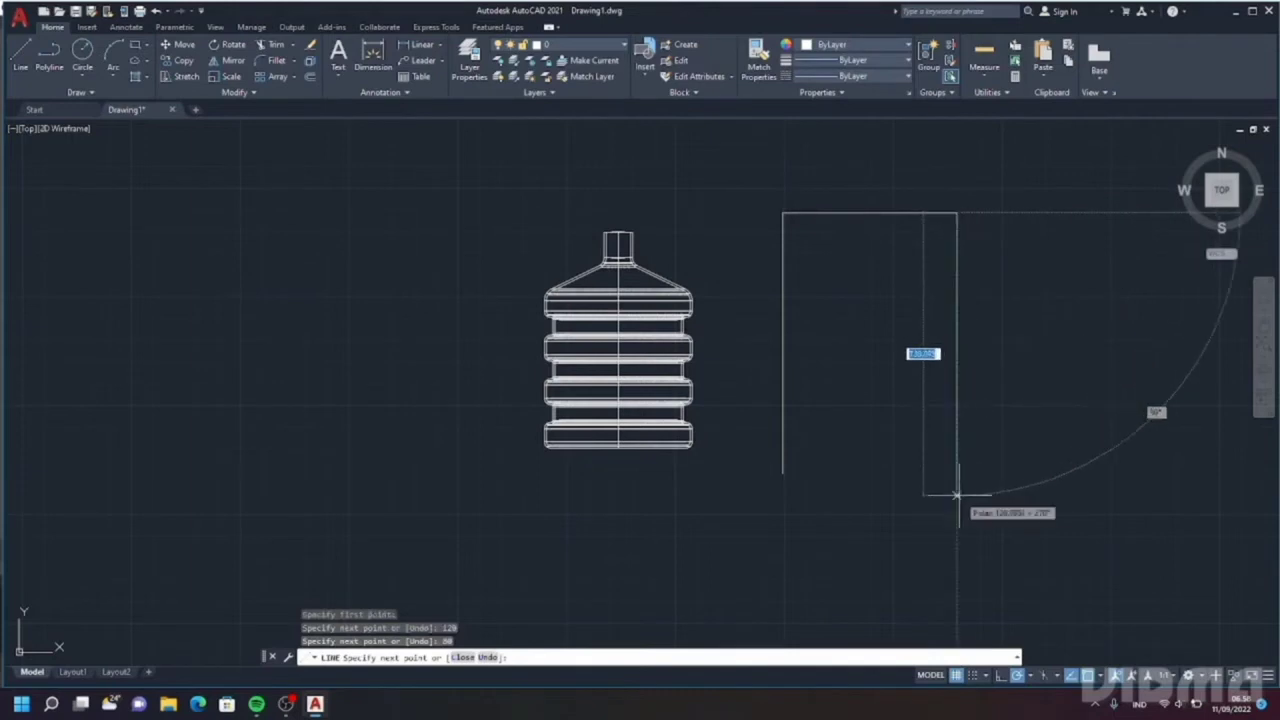
{"action": "type", "text": "120"}
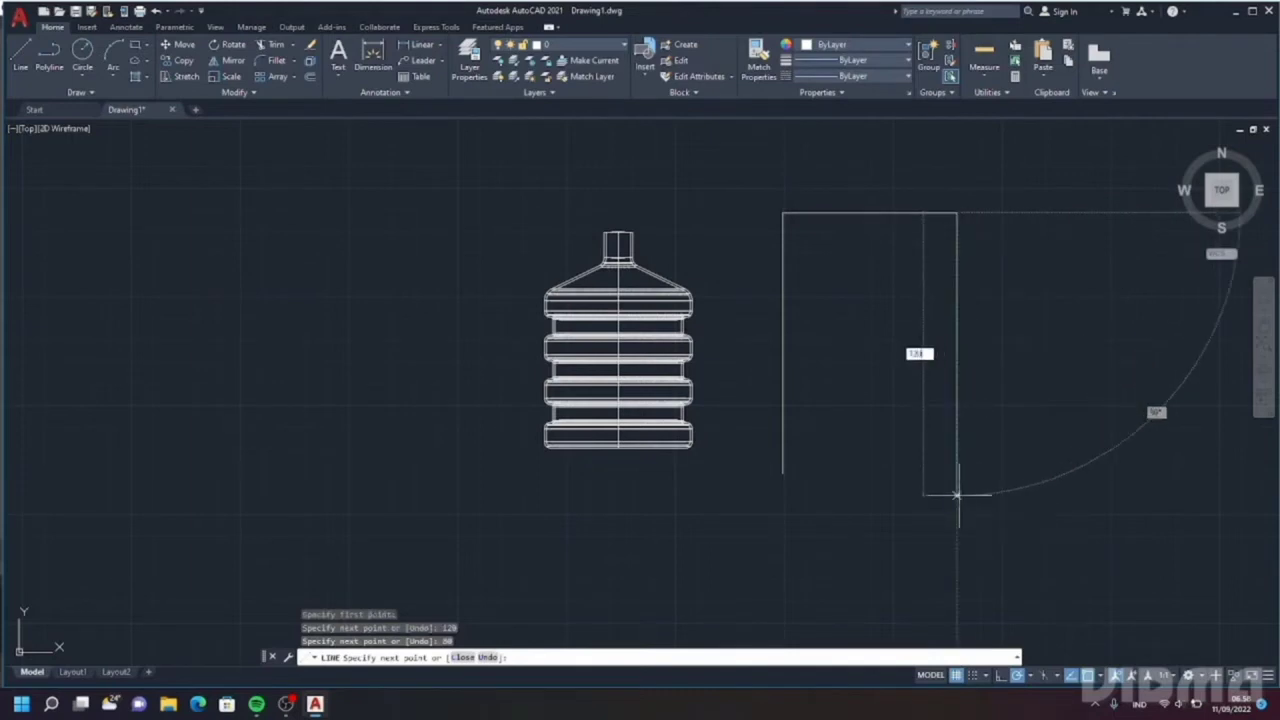
{"action": "key", "text": "Return"}
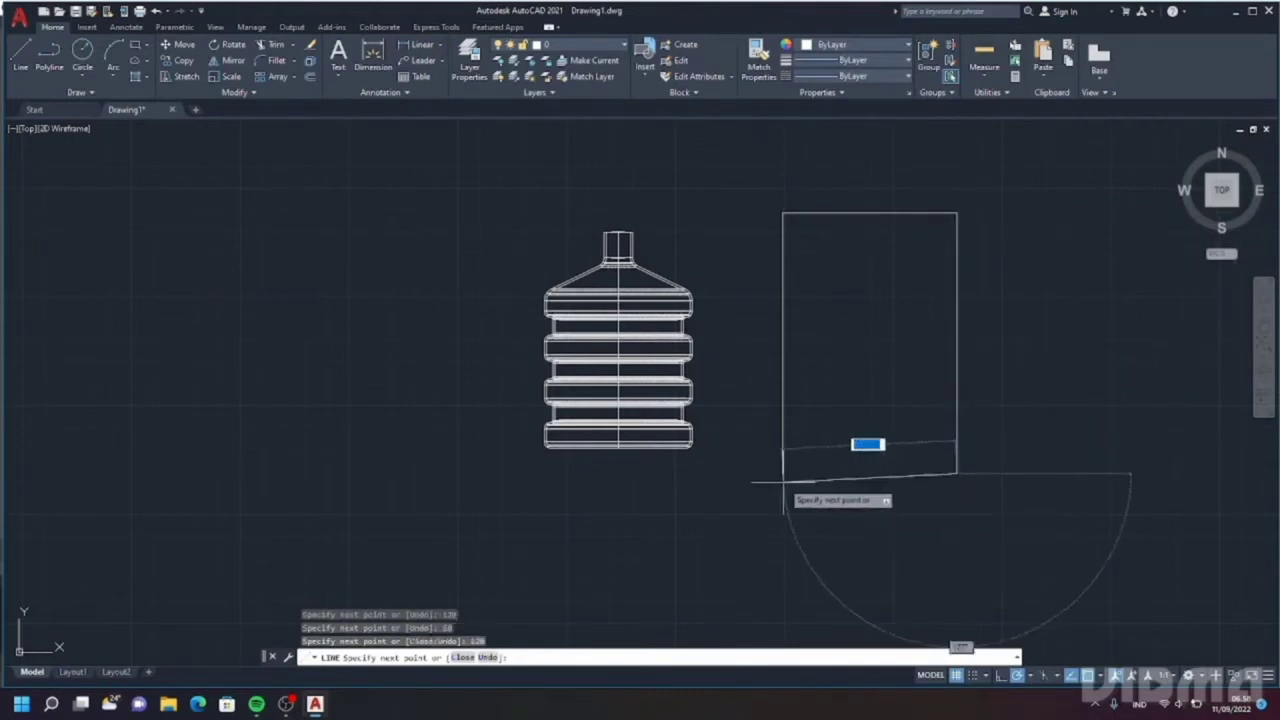
{"action": "key", "text": "Escape"}
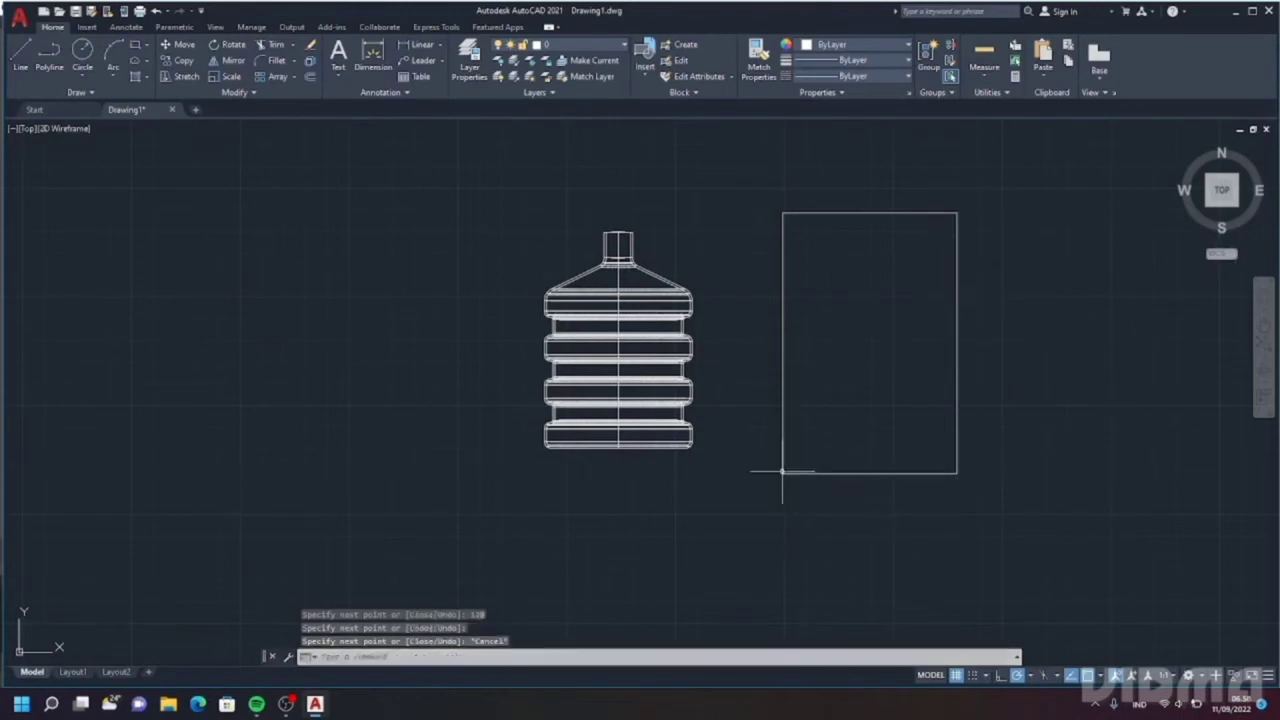
- Join the four rectangle sides into a single polyline with JOIN
{"action": "left_click", "coordinate": [709, 165]}
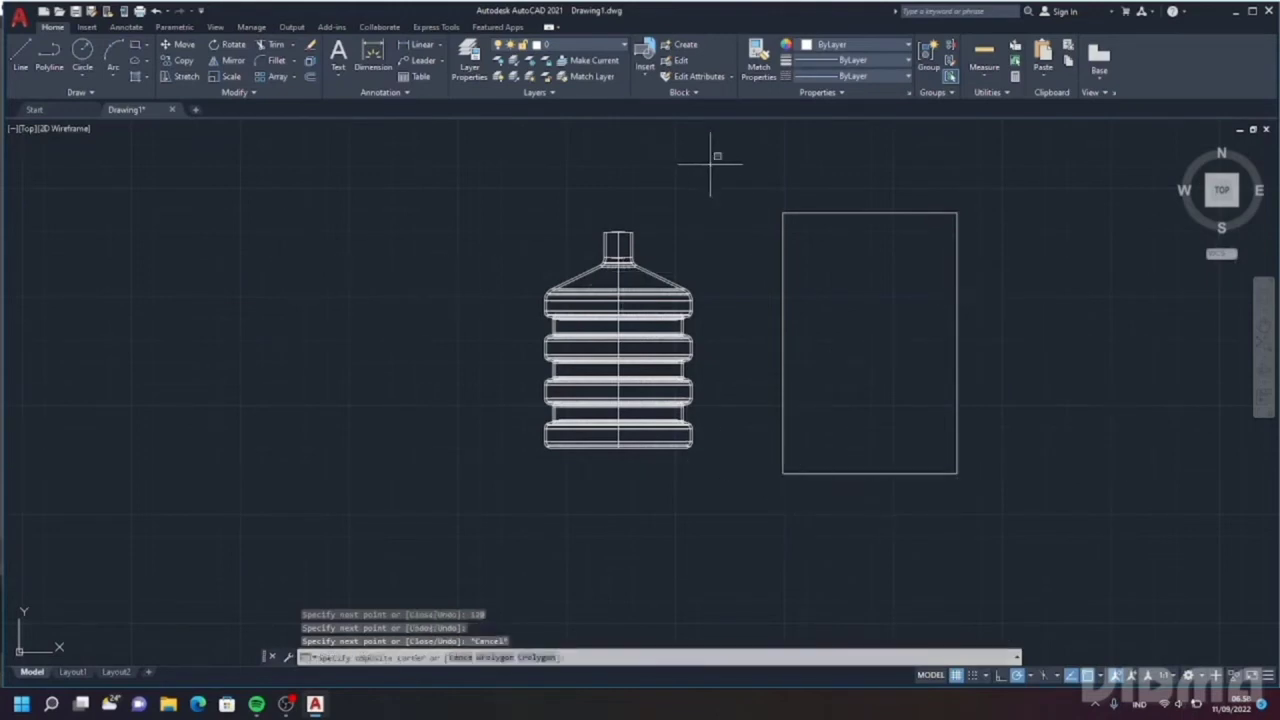
{"action": "left_click", "coordinate": [1053, 472]}
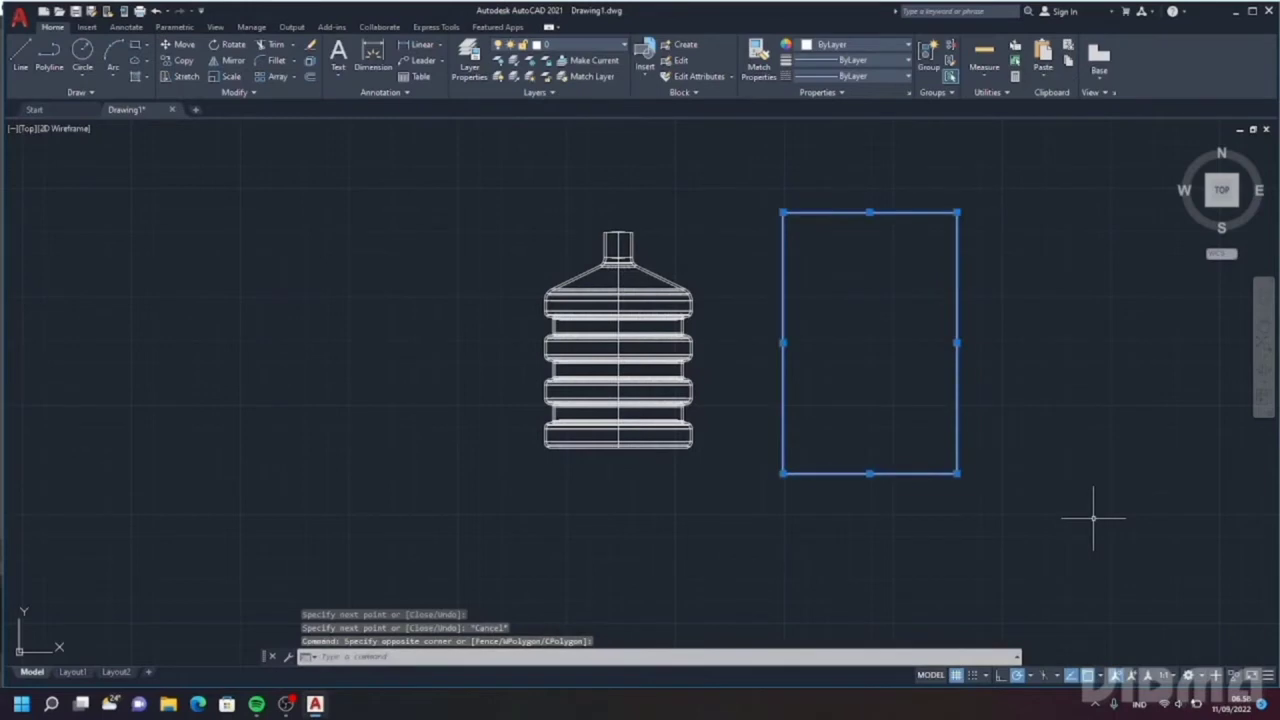
{"action": "key", "text": "Escape"}
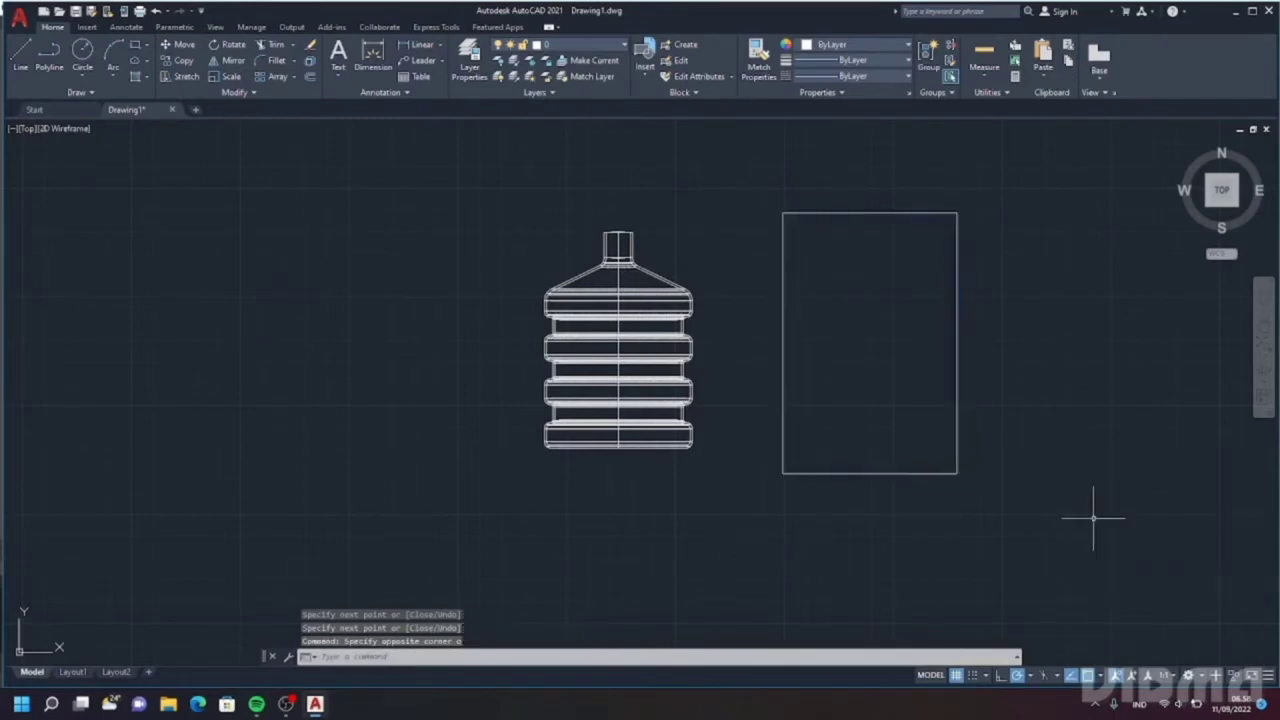
{"action": "type", "text": "j"}
{"action": "key", "text": "Return"}
- Copy the joined rectangle to the clipboard and start pasting a copy
{"action": "left_click", "coordinate": [743, 180]}
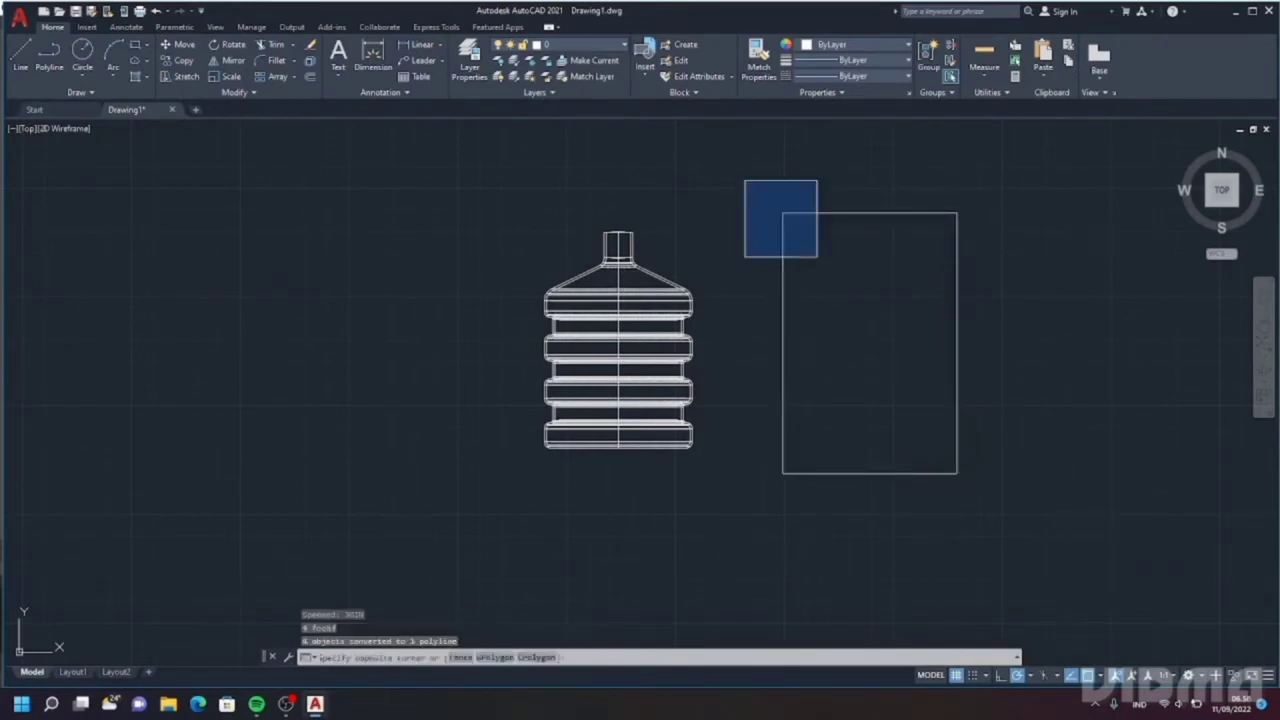
{"action": "left_click", "coordinate": [1104, 523]}
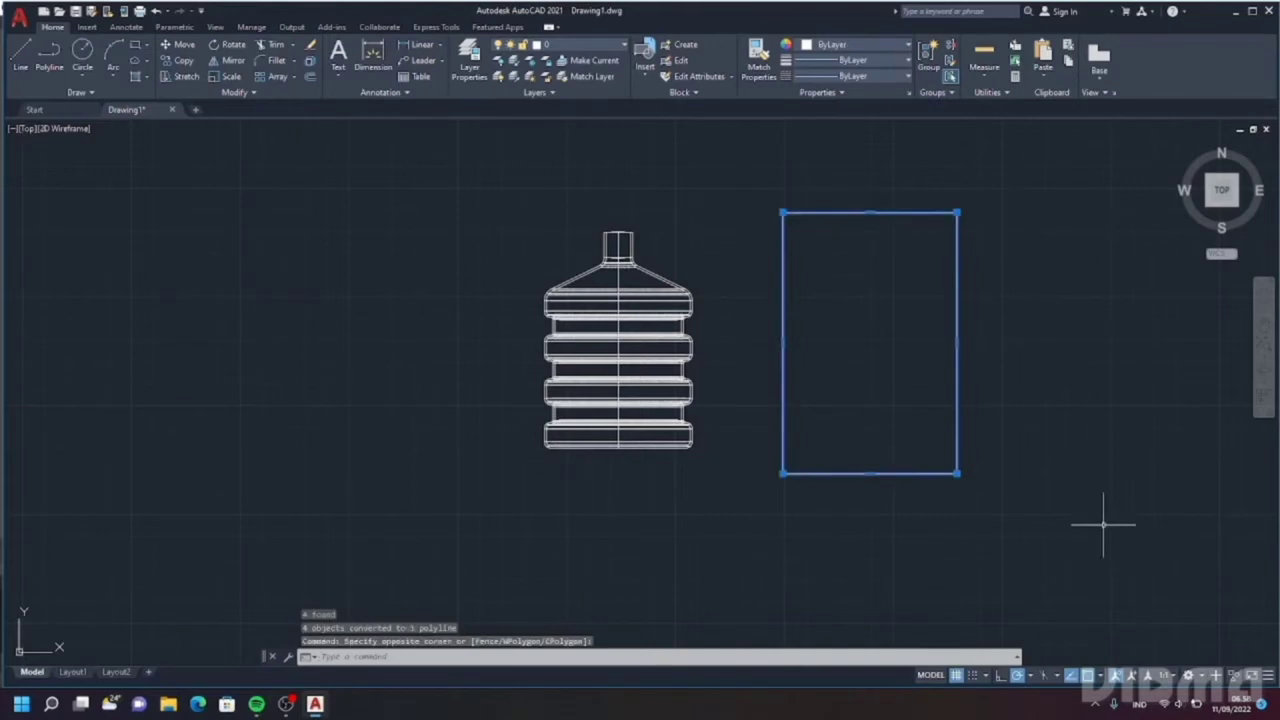
{"action": "key", "text": "ctrl+c"}
{"action": "key", "text": "ctrl+v"}
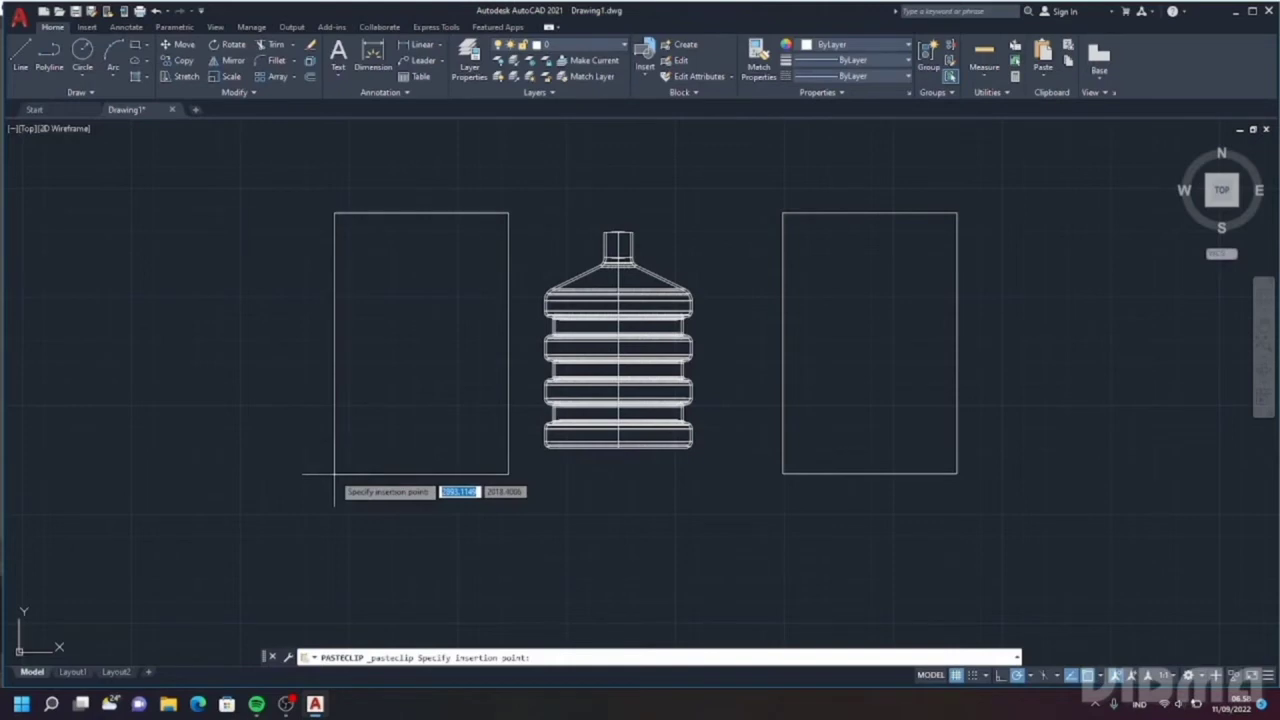
- Cancel the pending paste of the rectangle copy
{"action": "key", "text": "Escape"}
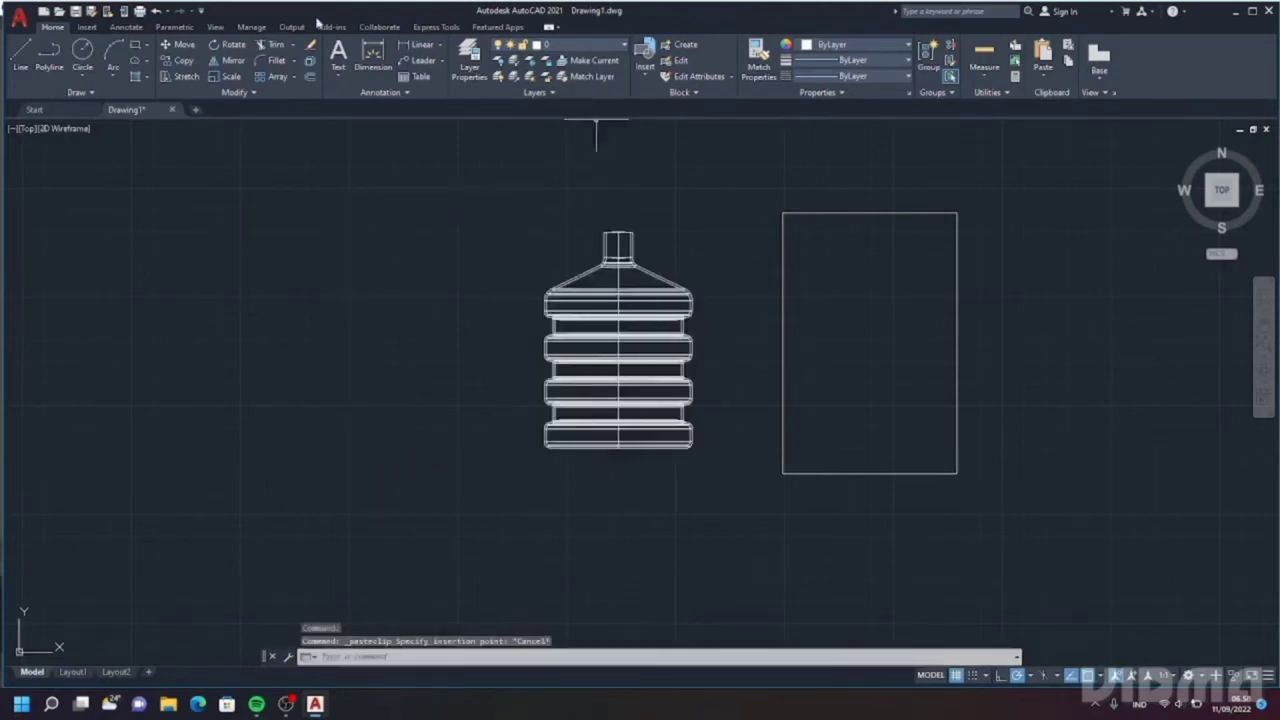
- Draw a vertical line along the bottle's centre axis
{"action": "left_click", "coordinate": [20, 55]}
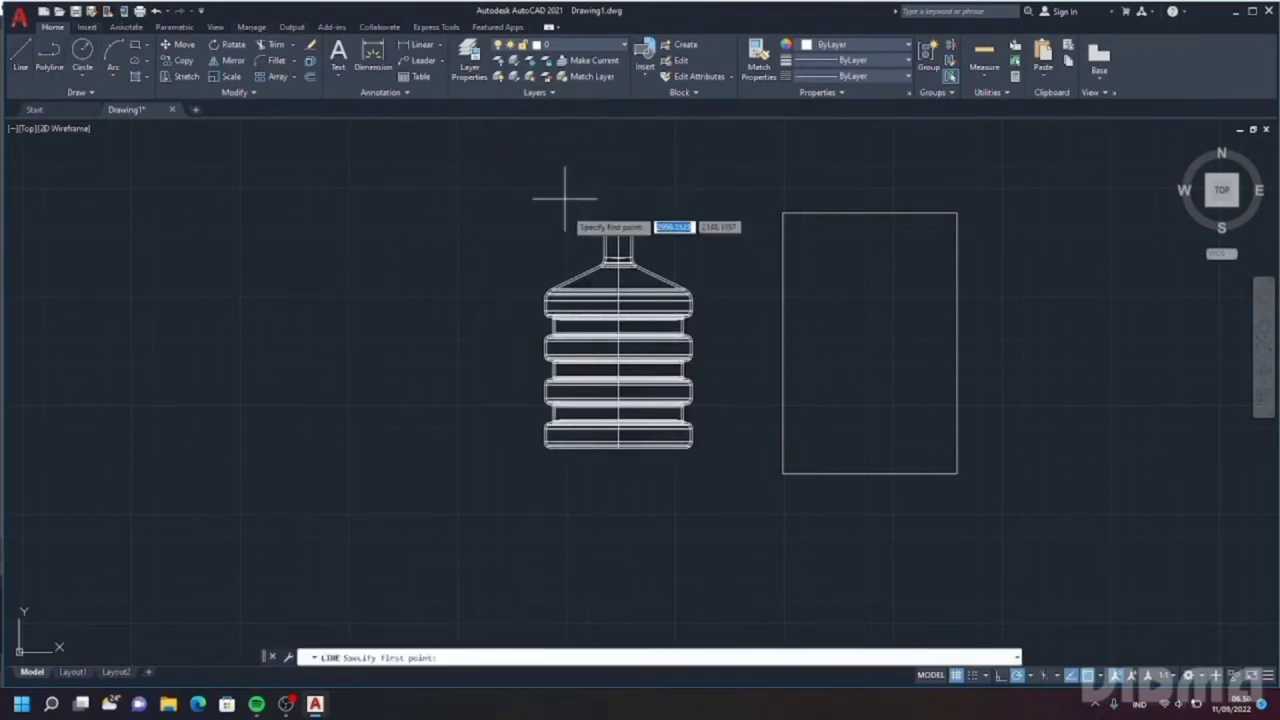
{"action": "left_click", "coordinate": [618, 182]}
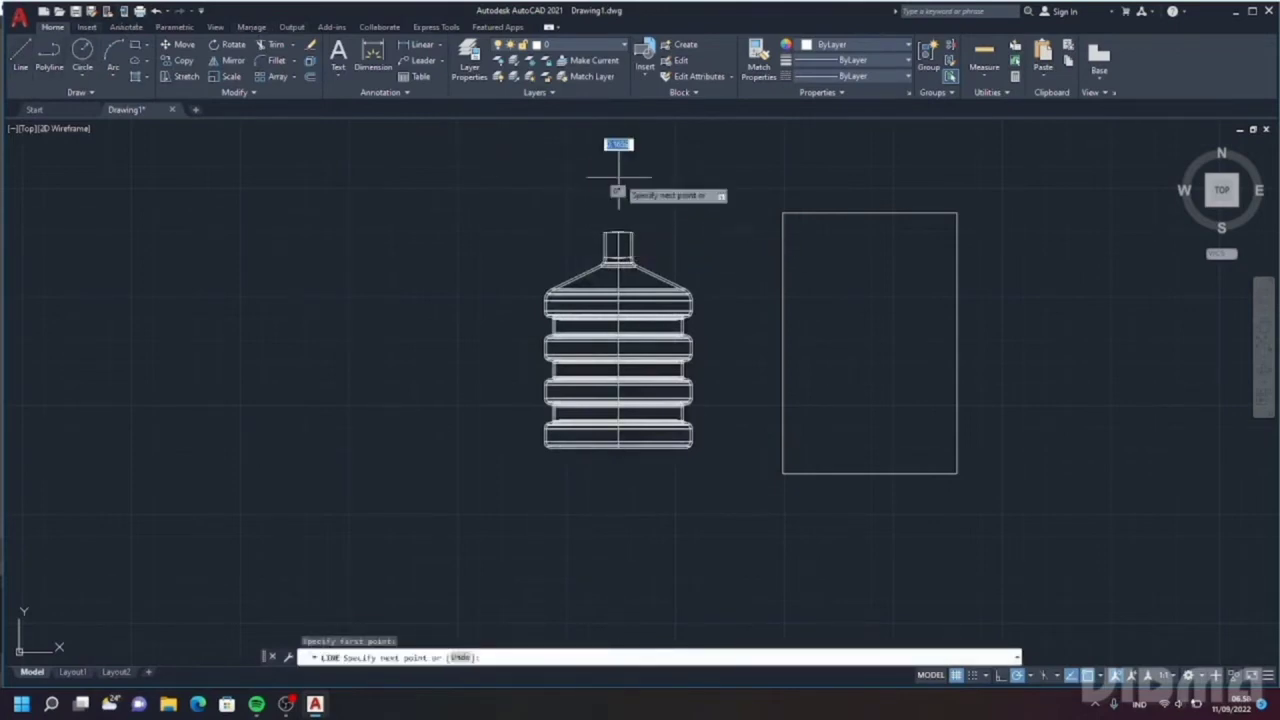
{"action": "left_click", "coordinate": [619, 530]}
{"action": "key", "text": "Escape"}
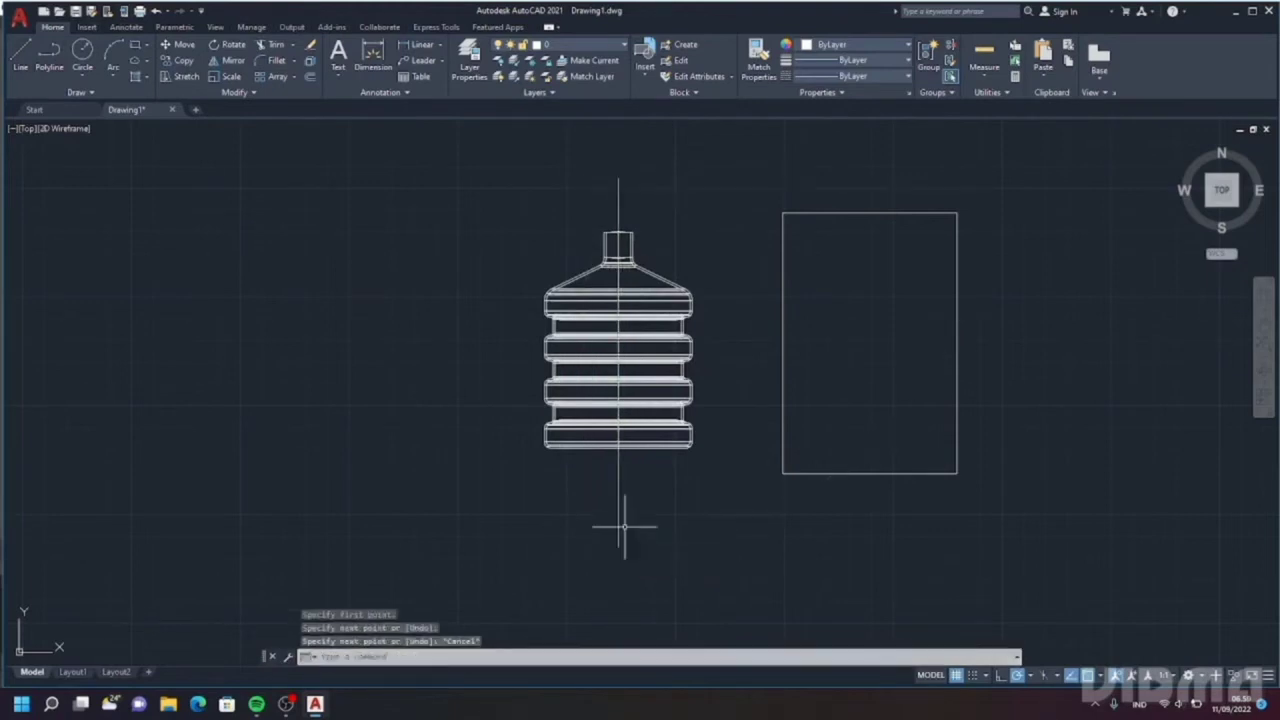
- Select the right rectangle and begin mirroring it about the axis, then cancel
{"action": "left_click", "coordinate": [716, 188]}
{"action": "left_click", "coordinate": [1029, 512]}
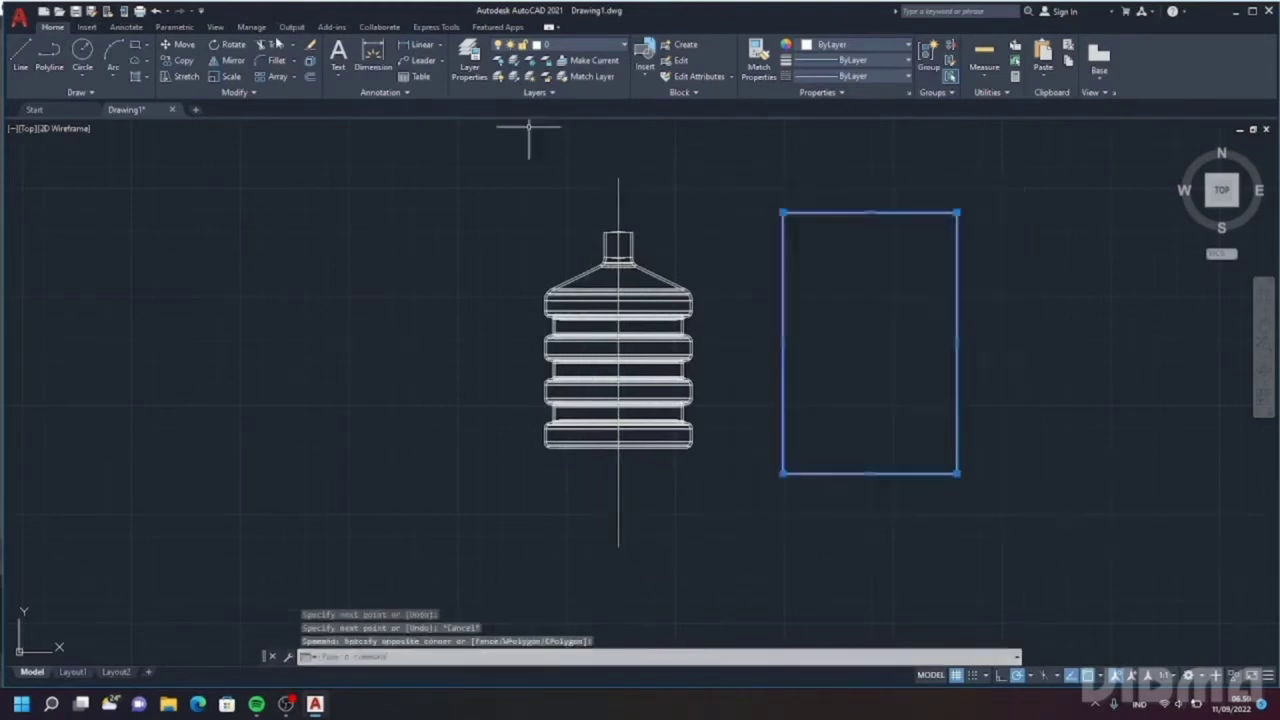
{"action": "left_click", "coordinate": [218, 63]}
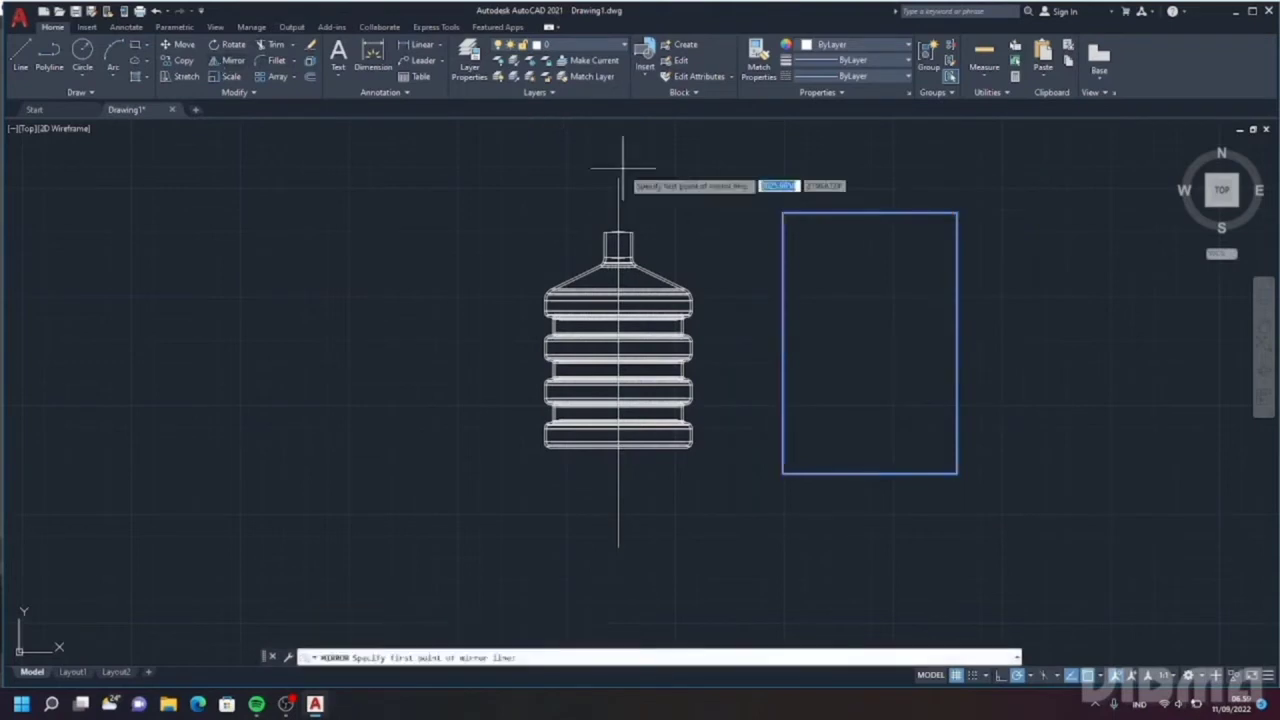
{"action": "left_click", "coordinate": [618, 181]}
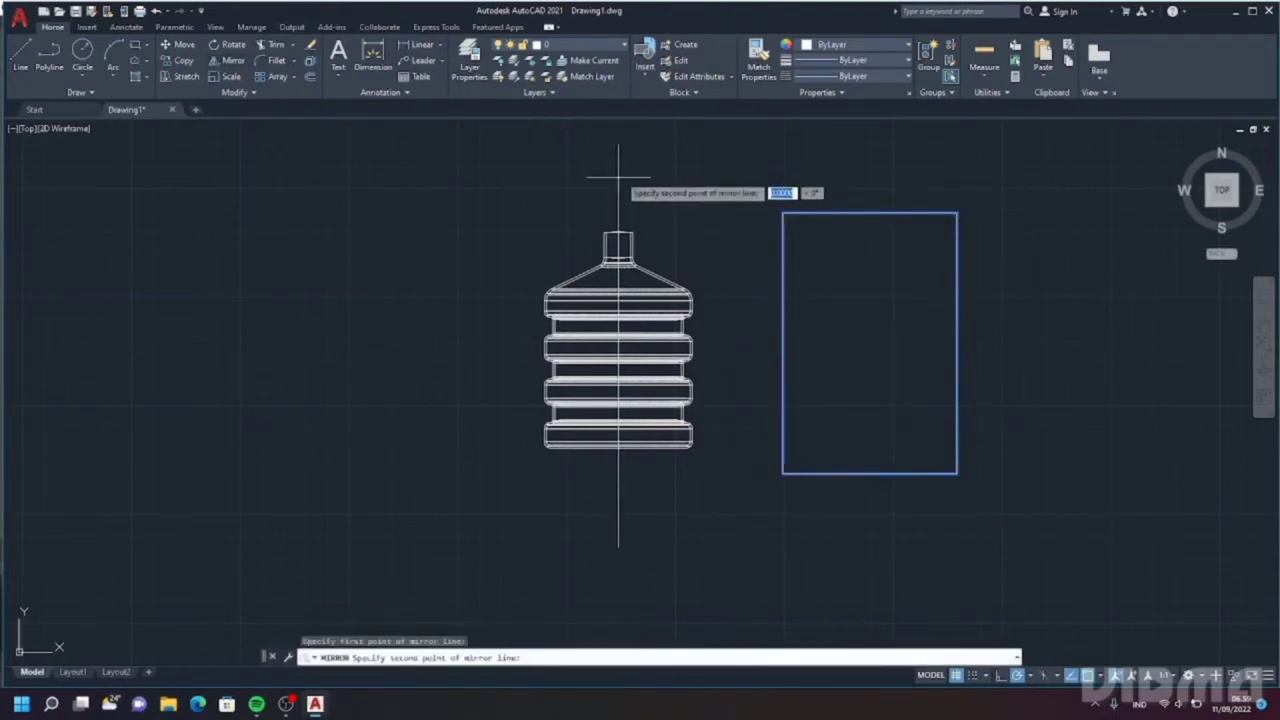
{"action": "left_click", "coordinate": [618, 549]}
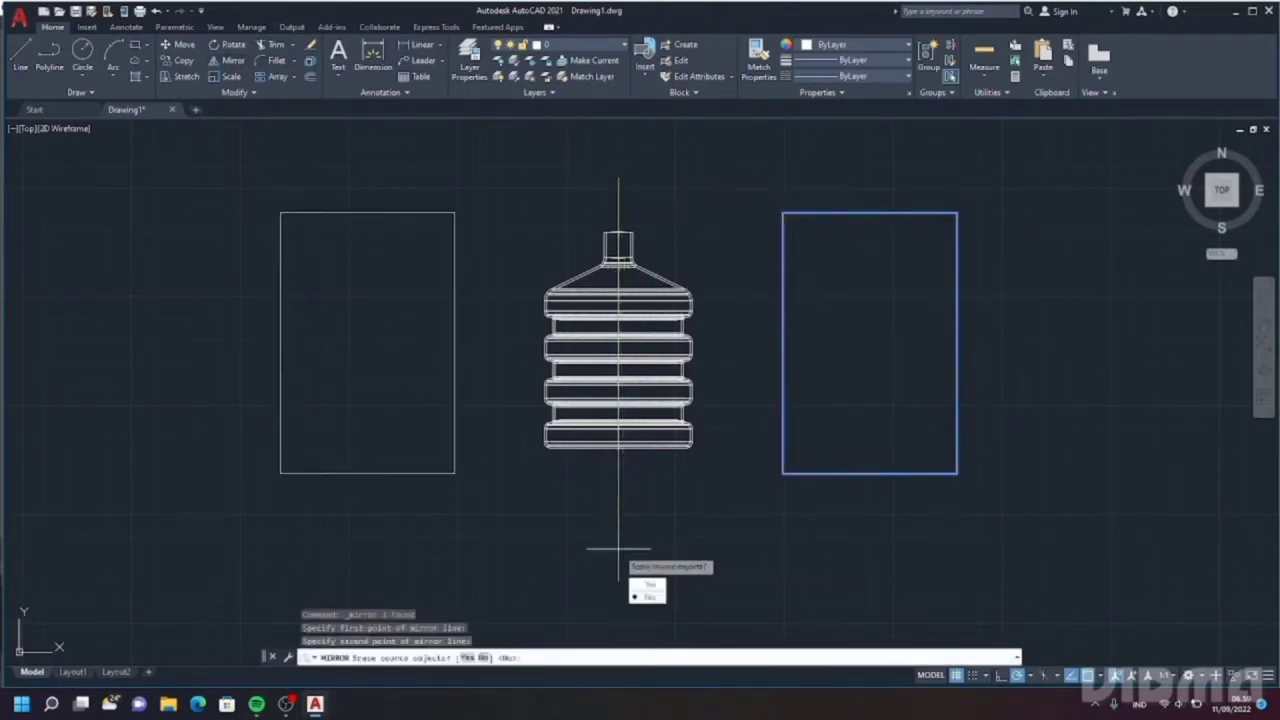
{"action": "key", "text": "Escape"}
- Mirror the right rectangle across the axis, keeping the original, then delete the axis line
{"action": "left_click", "coordinate": [770, 181]}
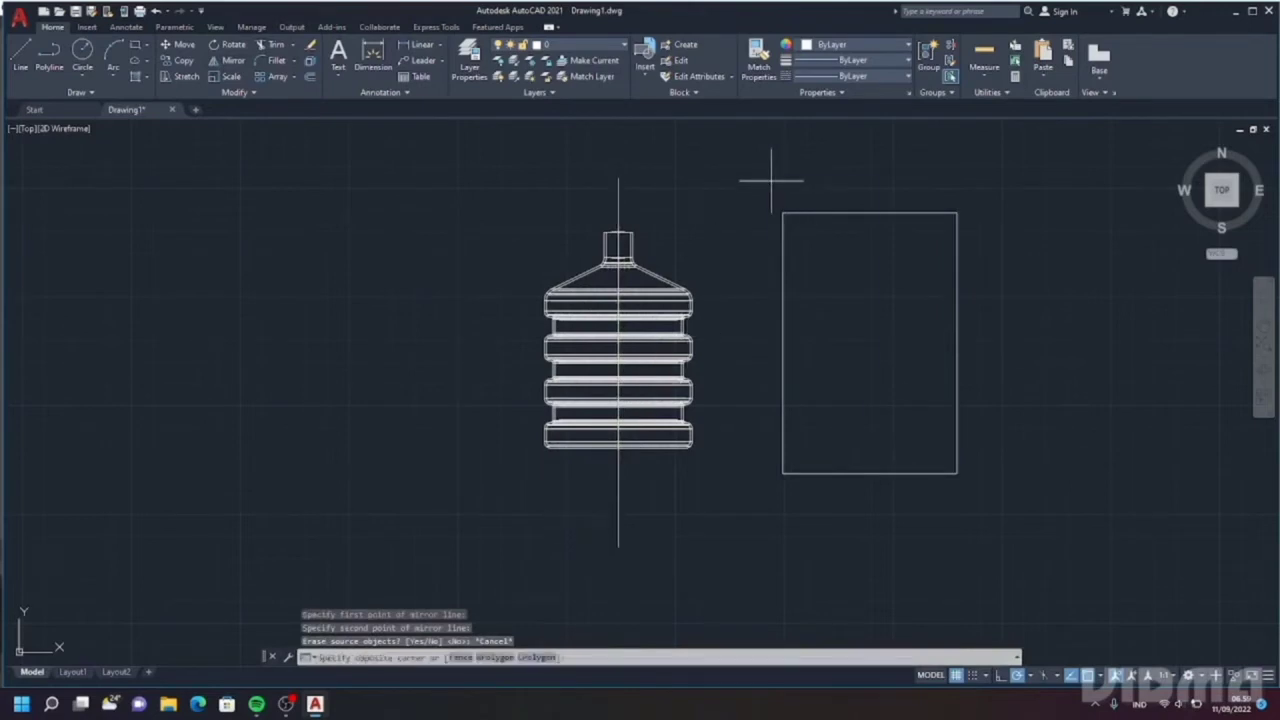
{"action": "left_click", "coordinate": [1036, 578]}
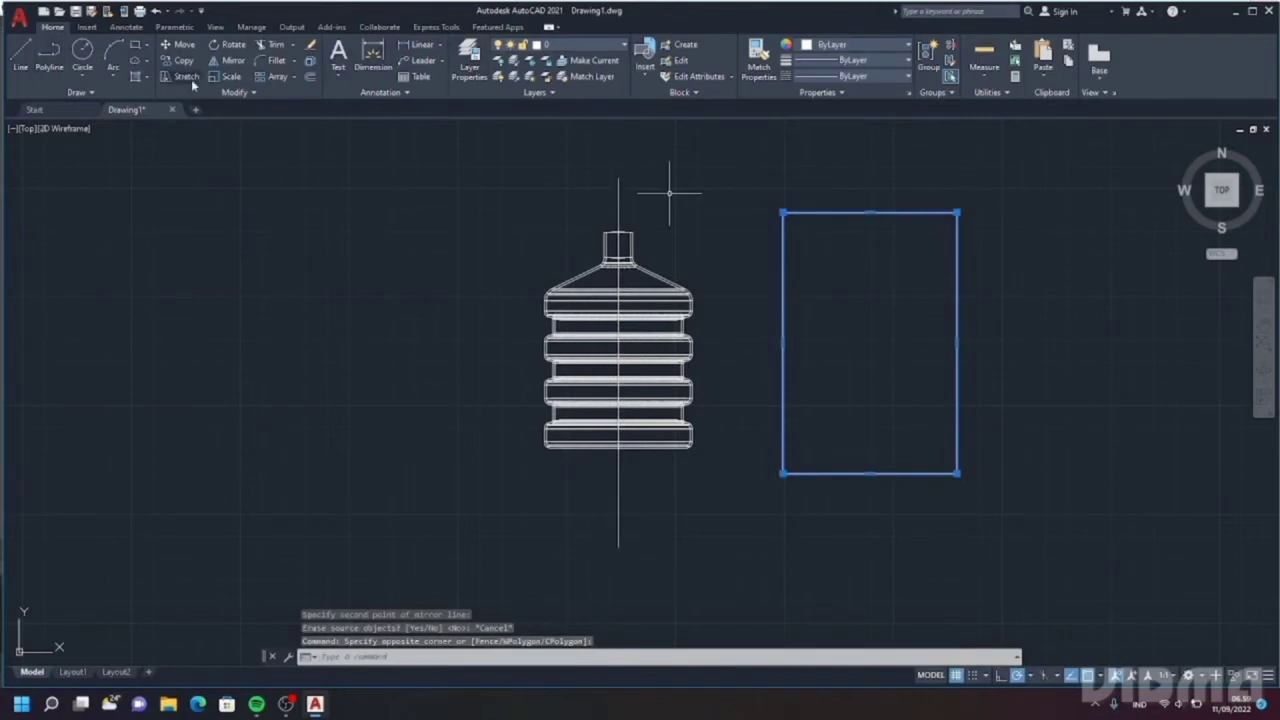
{"action": "left_click", "coordinate": [232, 62]}
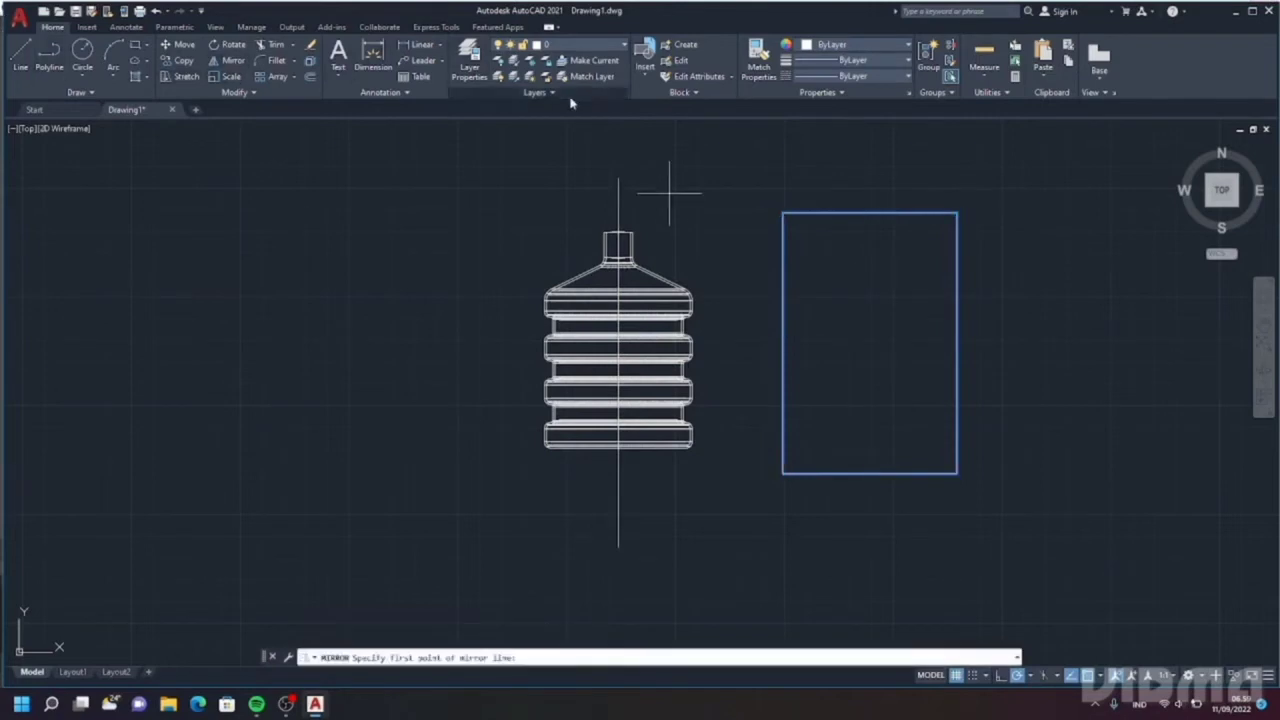
{"action": "left_click", "coordinate": [618, 178]}
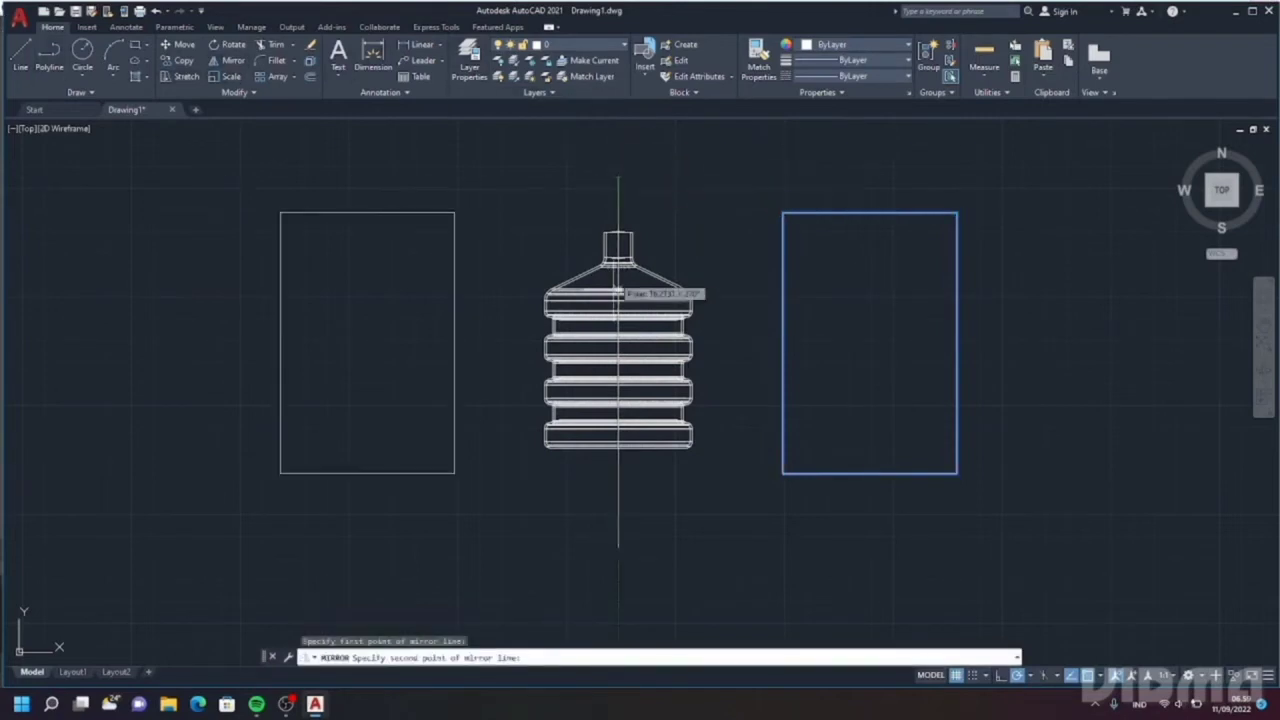
{"action": "left_click", "coordinate": [618, 547]}
{"action": "key", "text": "Return"}
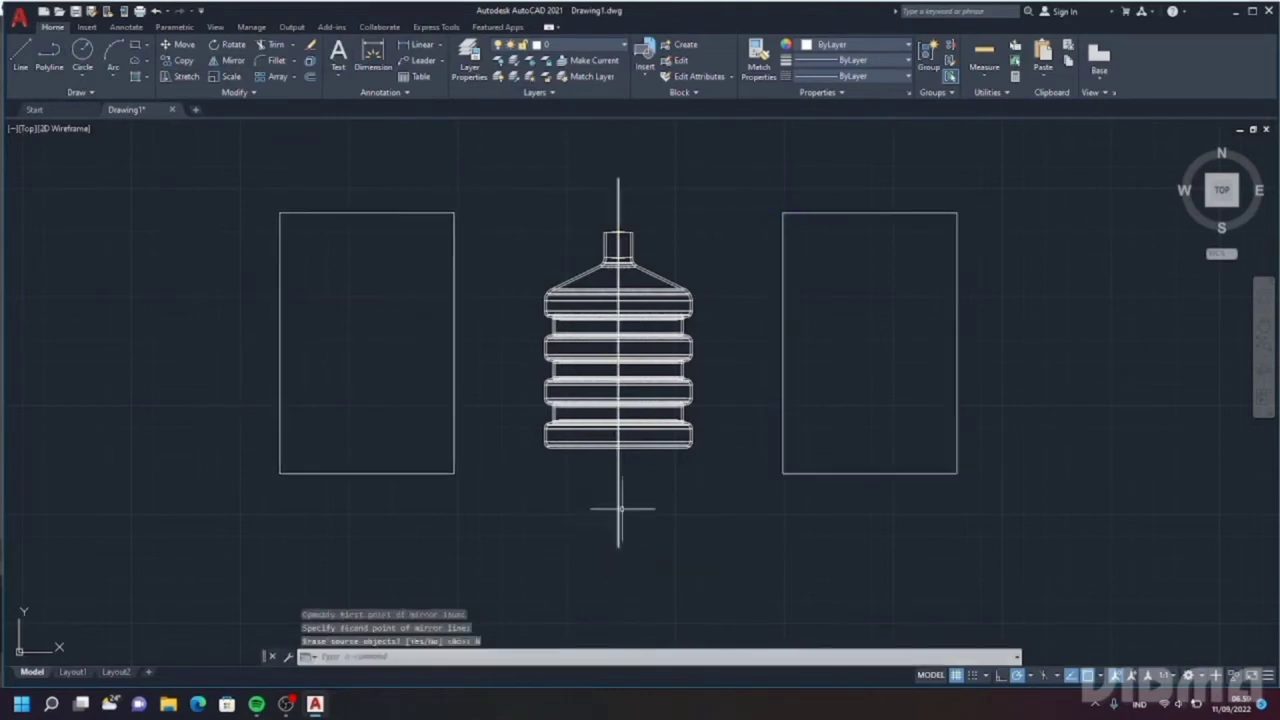
{"action": "left_click", "coordinate": [618, 495]}
{"action": "key", "text": "Delete"}
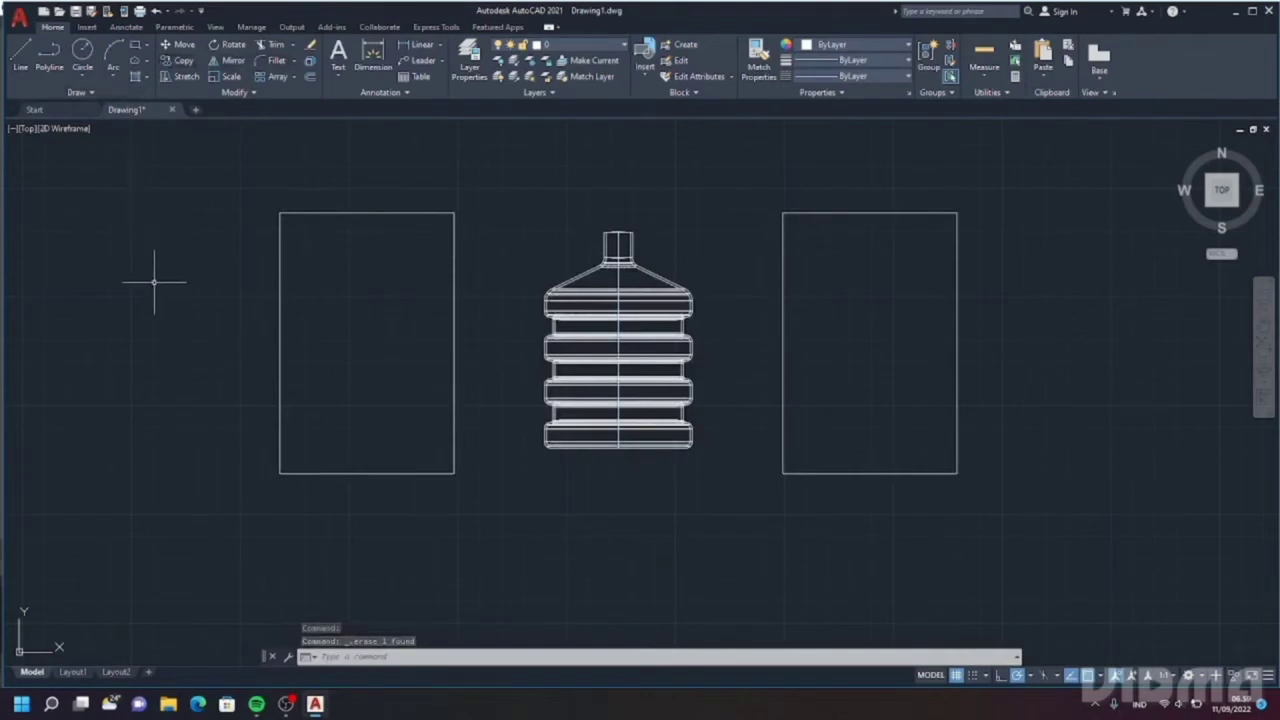
- Switch to the 3D Modeling workspace and press-pull both rectangles 50 units high
{"action": "left_click", "coordinate": [1188, 675]}
{"action": "left_click", "coordinate": [1203, 592]}
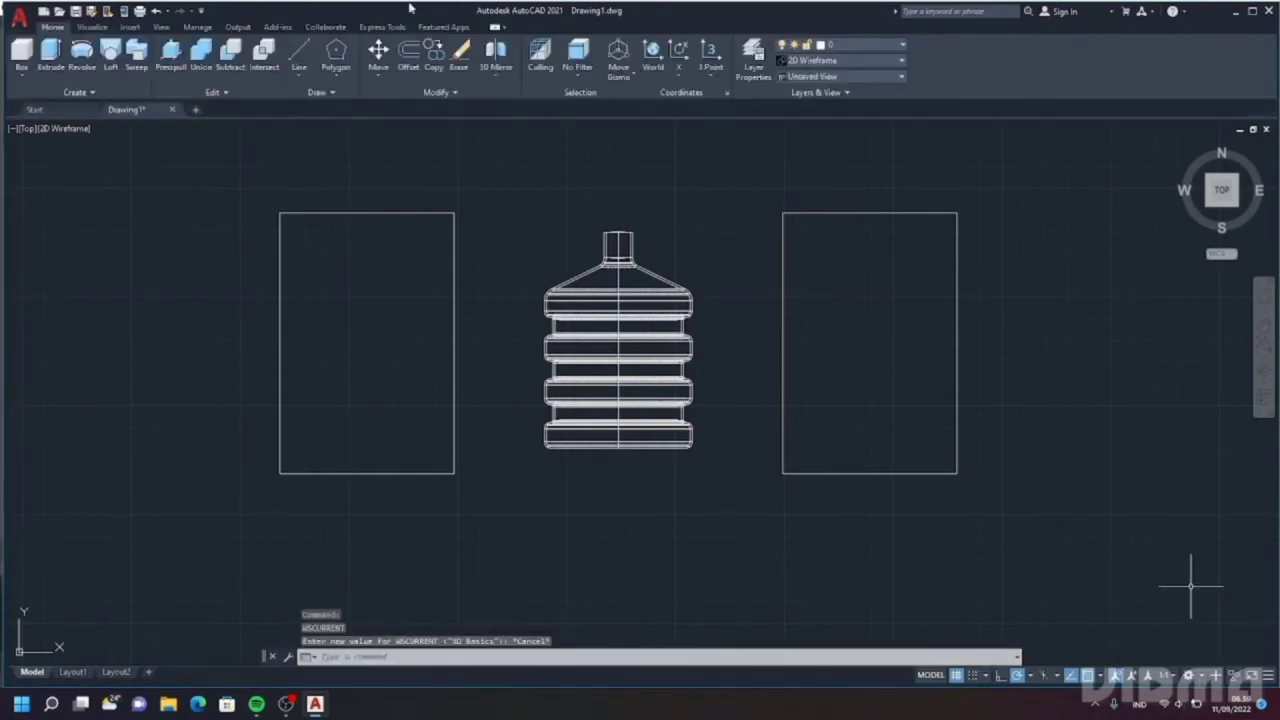
{"action": "left_click", "coordinate": [170, 52]}
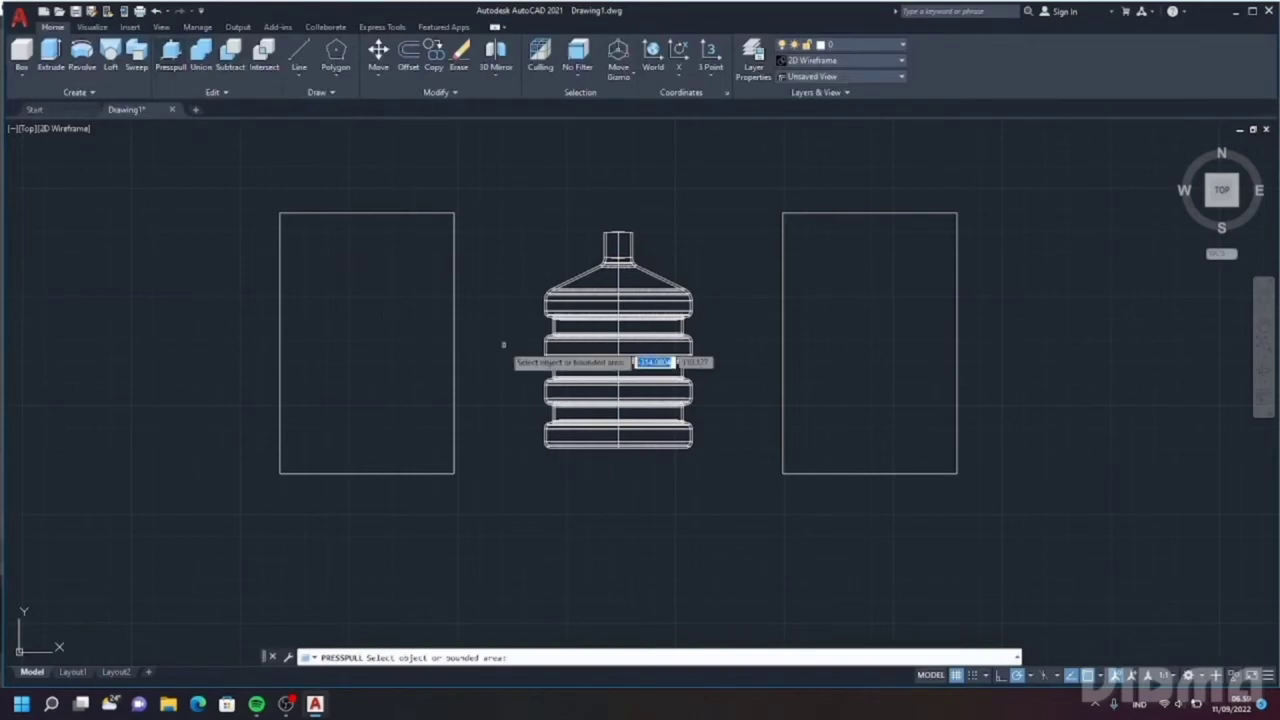
{"action": "left_click", "coordinate": [430, 345]}
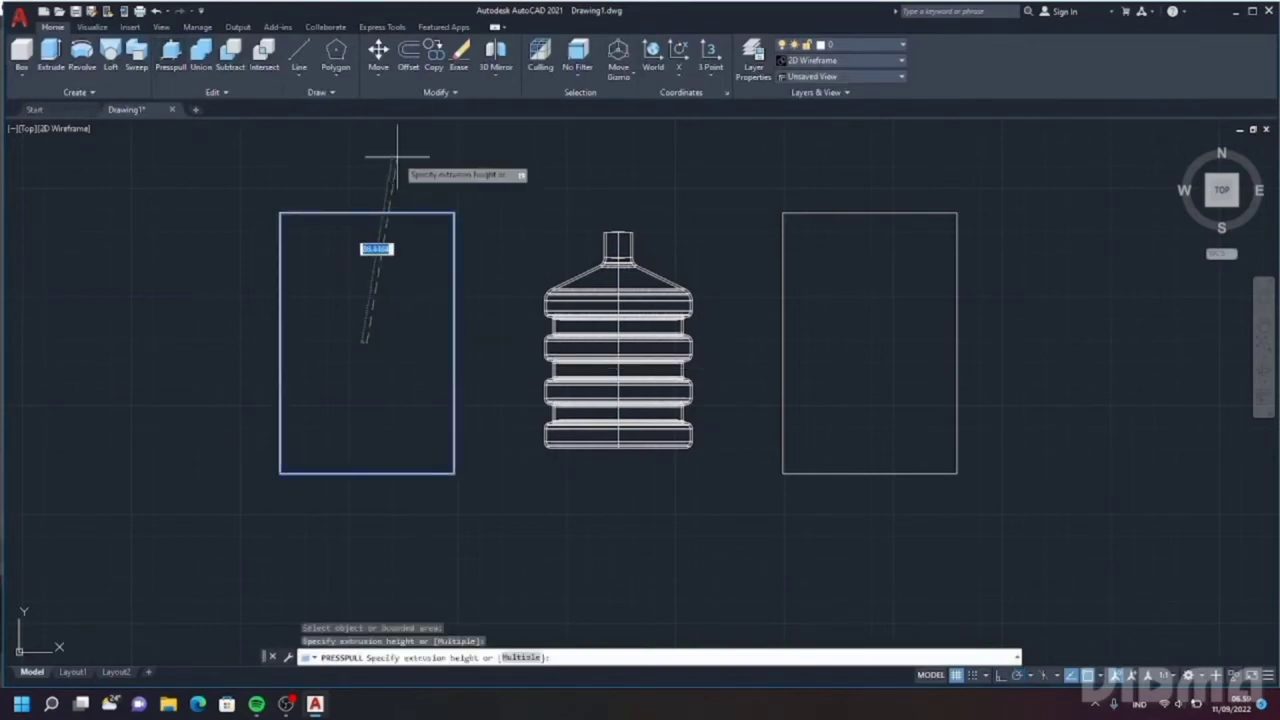
{"action": "type", "text": "50"}
{"action": "key", "text": "Return"}
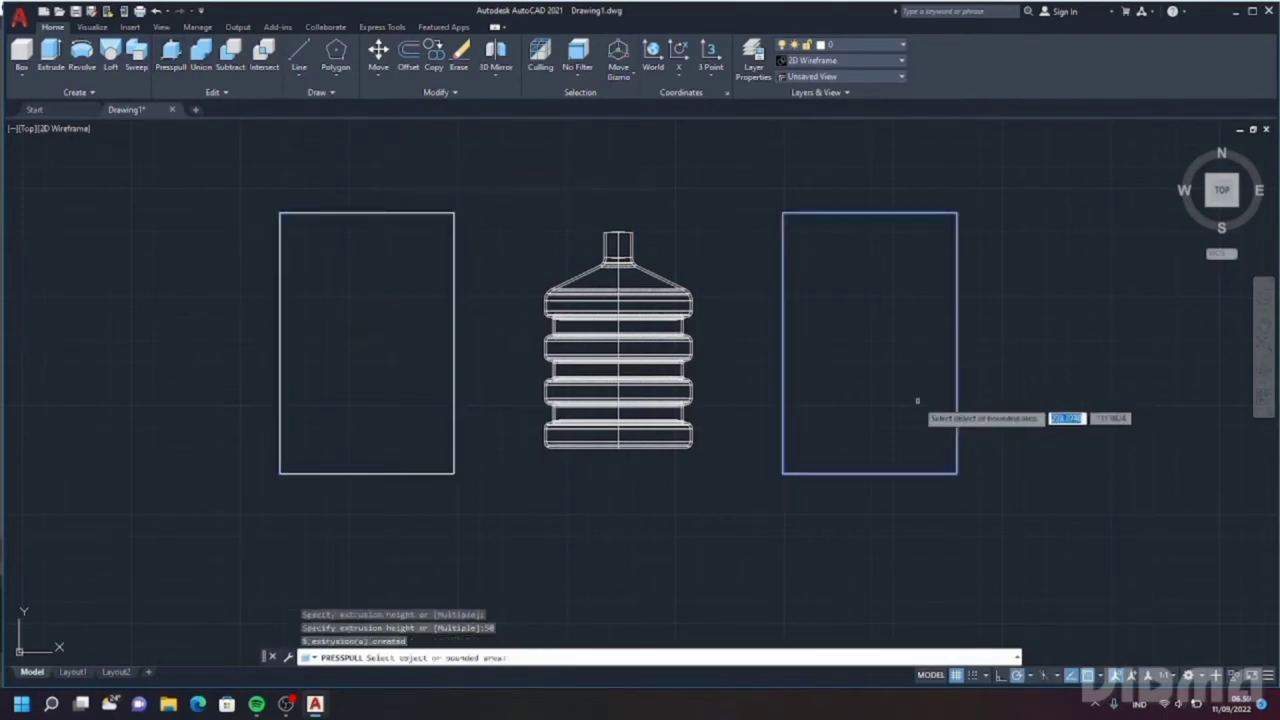
{"action": "left_click", "coordinate": [870, 342]}
{"action": "type", "text": "10"}
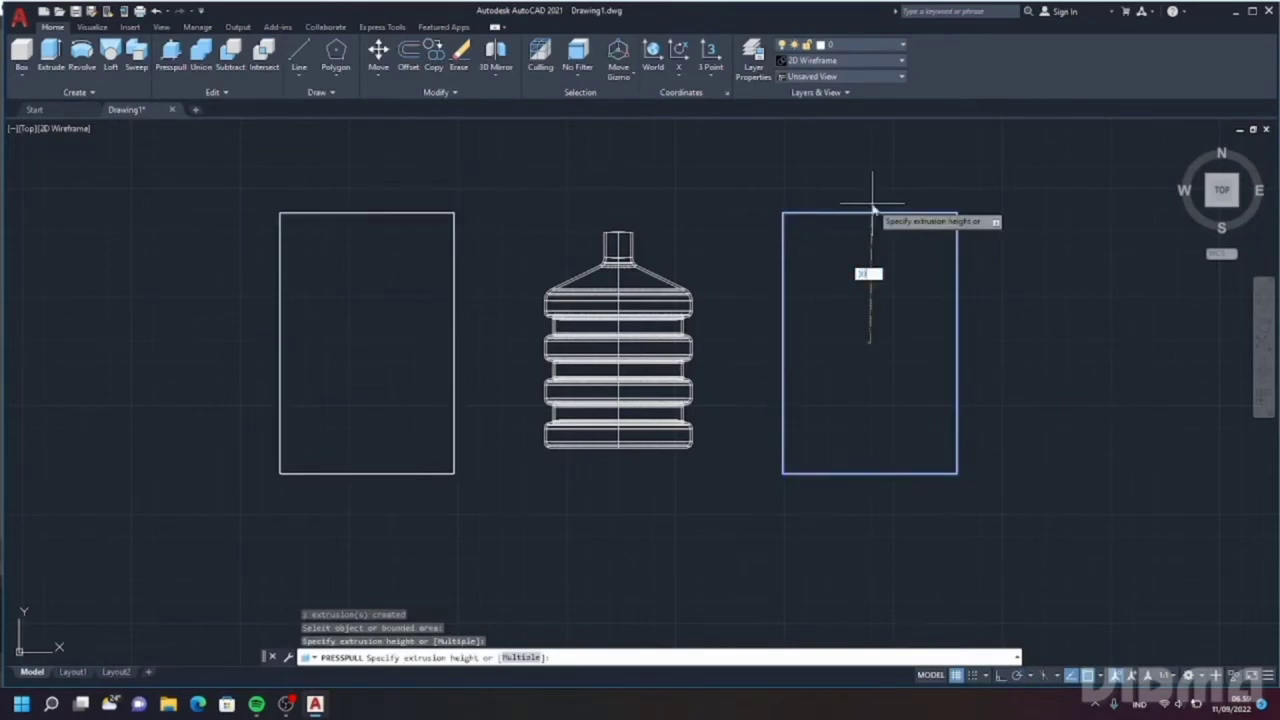
{"action": "key", "text": "Return"}
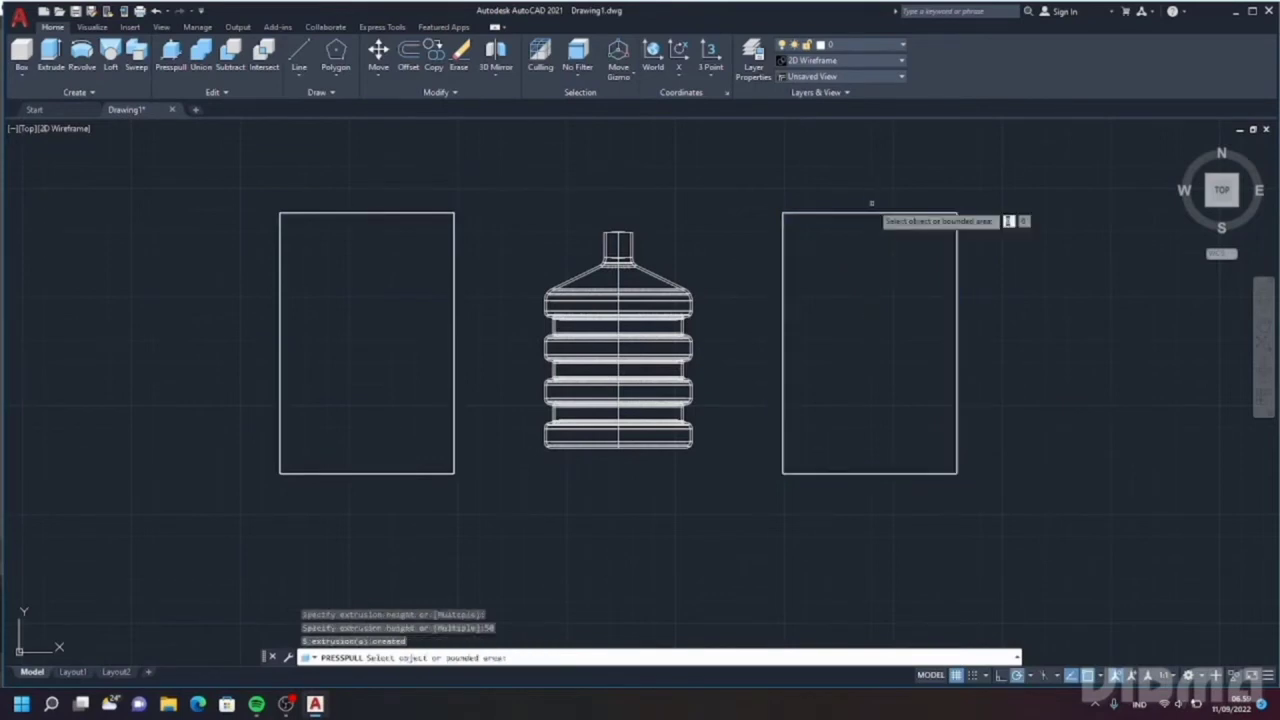
{"action": "key", "text": "Return"}
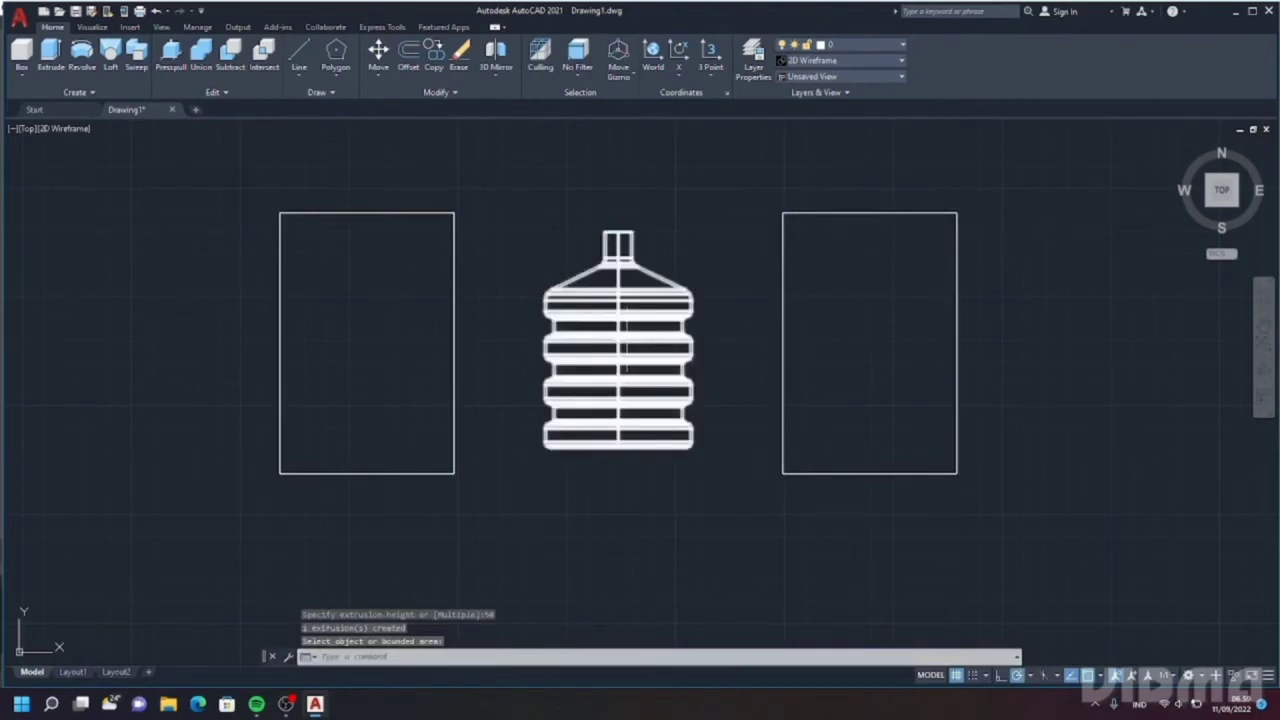
- Copy the bottle solid and paste the copy inside the left box
{"action": "left_click", "coordinate": [620, 340]}
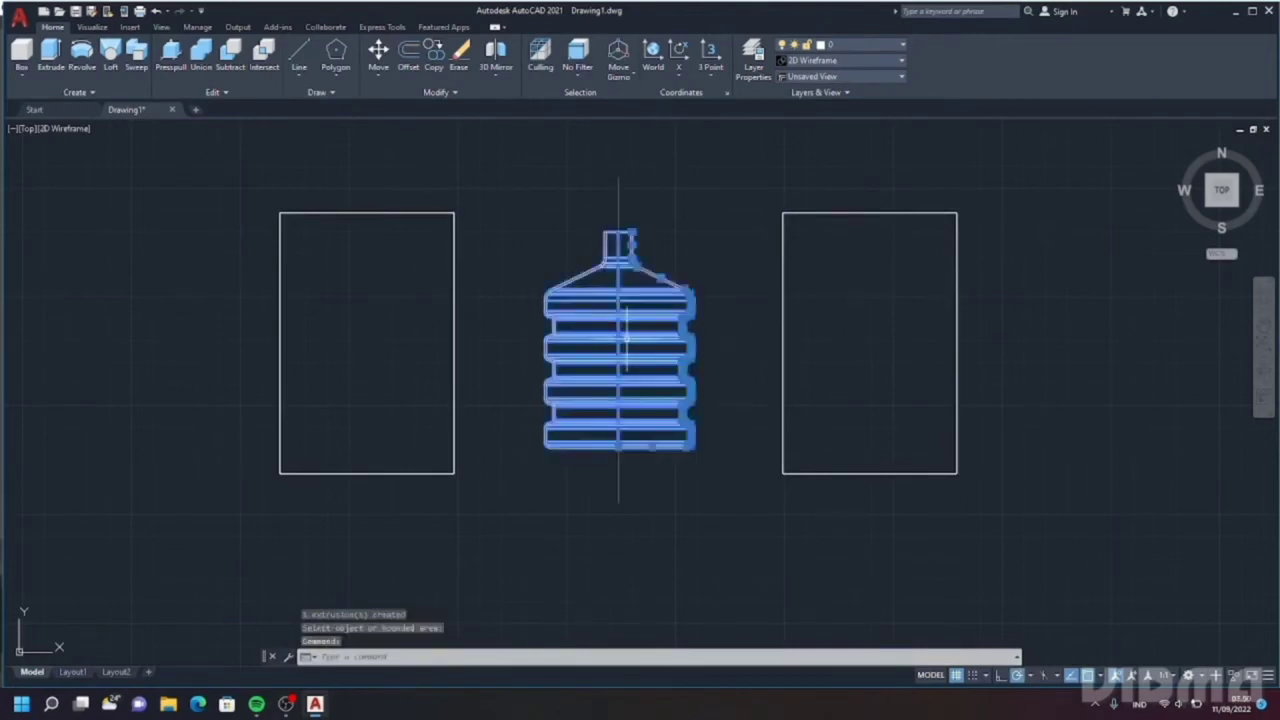
{"action": "key", "text": "ctrl+c"}
{"action": "key", "text": "ctrl+v"}
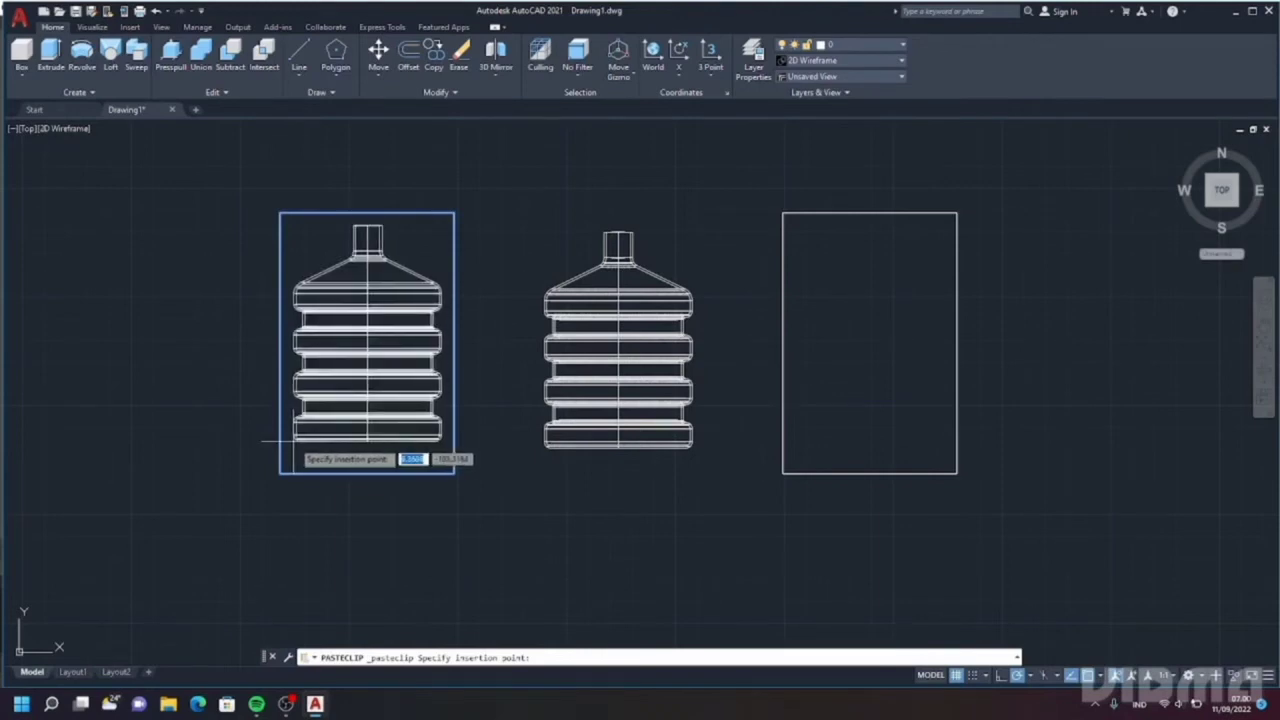
{"action": "left_click", "coordinate": [293, 441]}
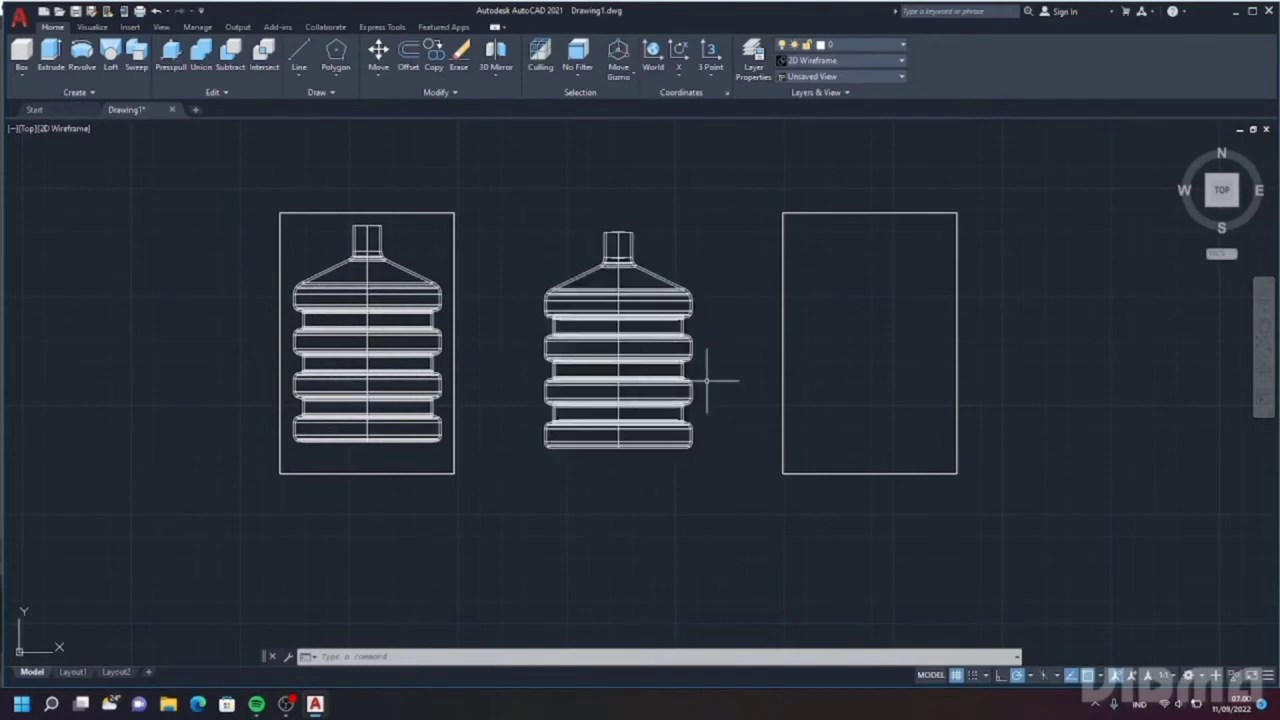
- Window-select the right-hand box and delete it
{"action": "left_click", "coordinate": [740, 183]}
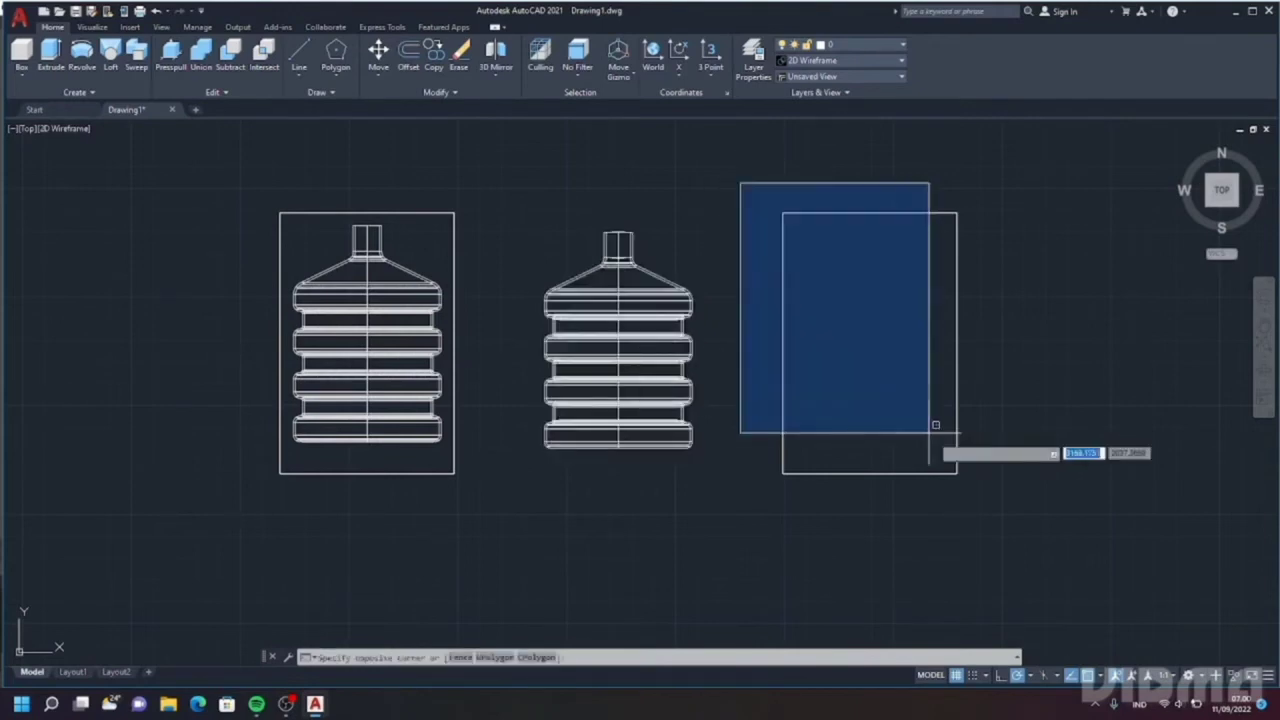
{"action": "left_click", "coordinate": [1020, 509]}
{"action": "key", "text": "Delete"}
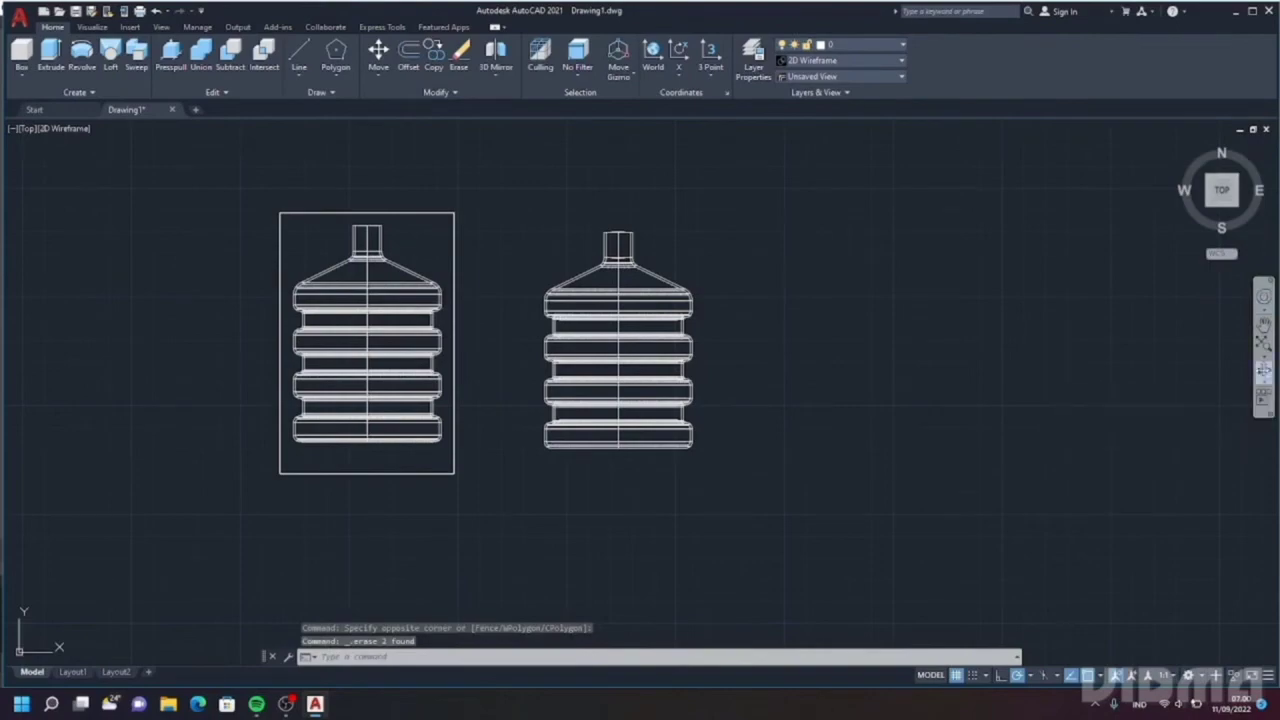
{"action": "left_click", "coordinate": [1263, 370]}
- Orbit to an angled view and apply the Realistic visual style
{"action": "mouse_move", "coordinate": [489, 460]}
{"action": "left_mouse_down"}
{"action": "mouse_move", "coordinate": [806, 379]}
{"action": "mouse_move", "coordinate": [649, 543]}
{"action": "mouse_move", "coordinate": [614, 526]}
{"action": "left_mouse_up"}
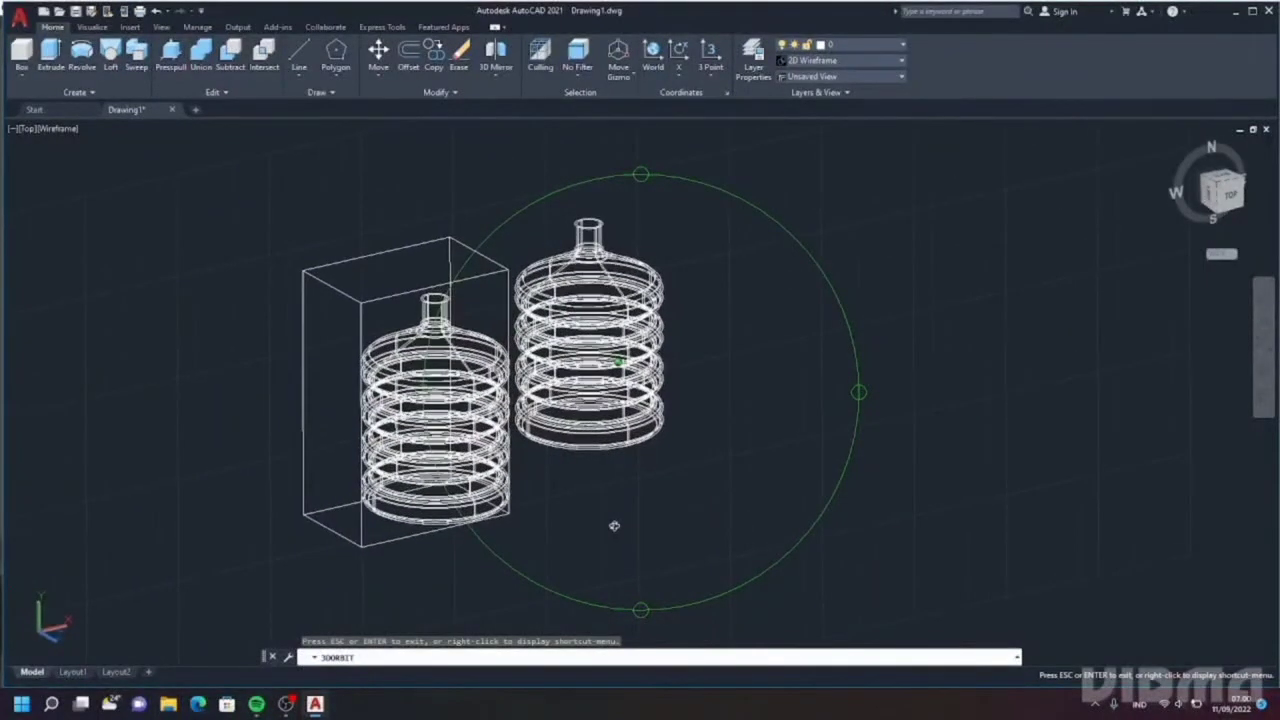
{"action": "key", "text": "1"}
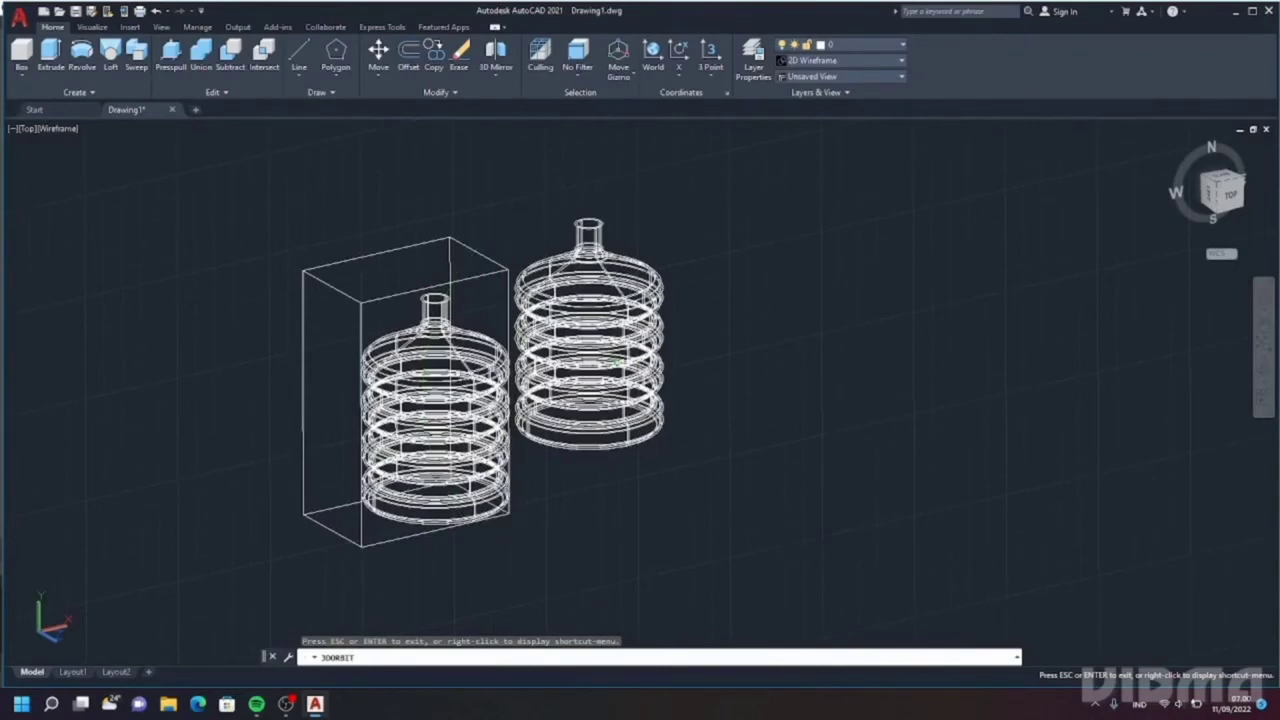
{"action": "key", "text": "Escape"}
{"action": "left_click", "coordinate": [100, 128]}
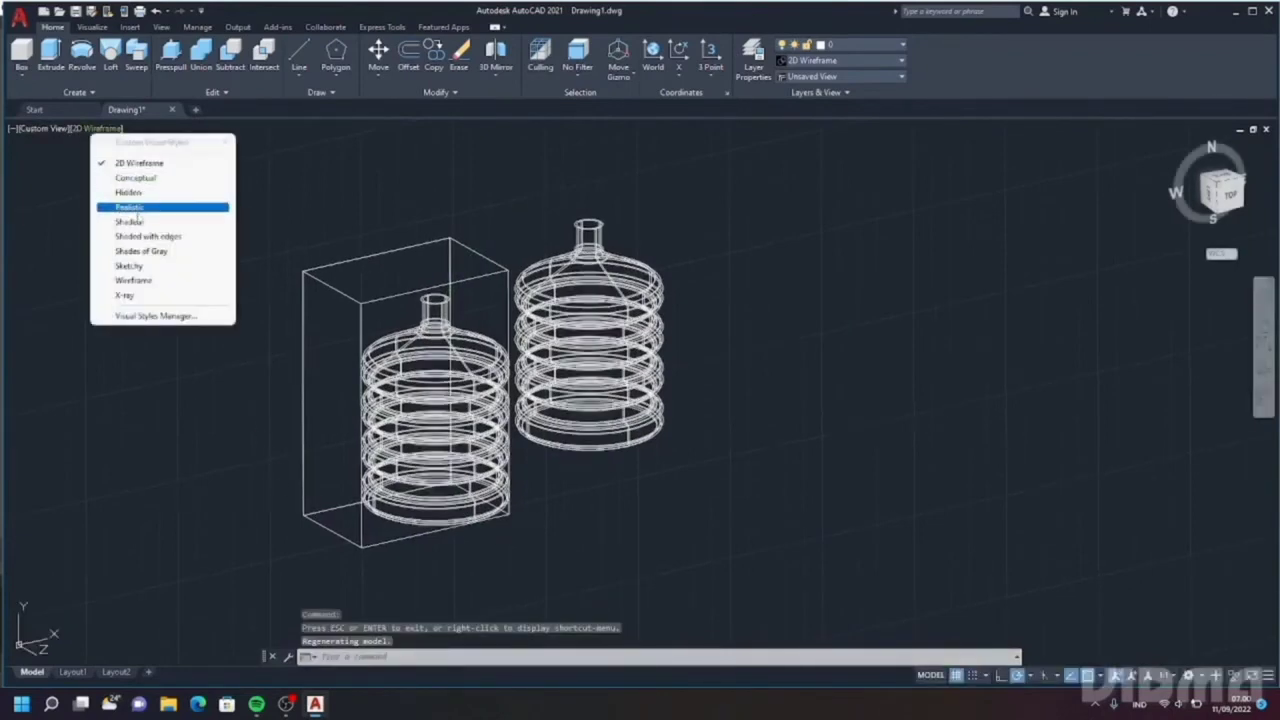
{"action": "left_click", "coordinate": [145, 208]}
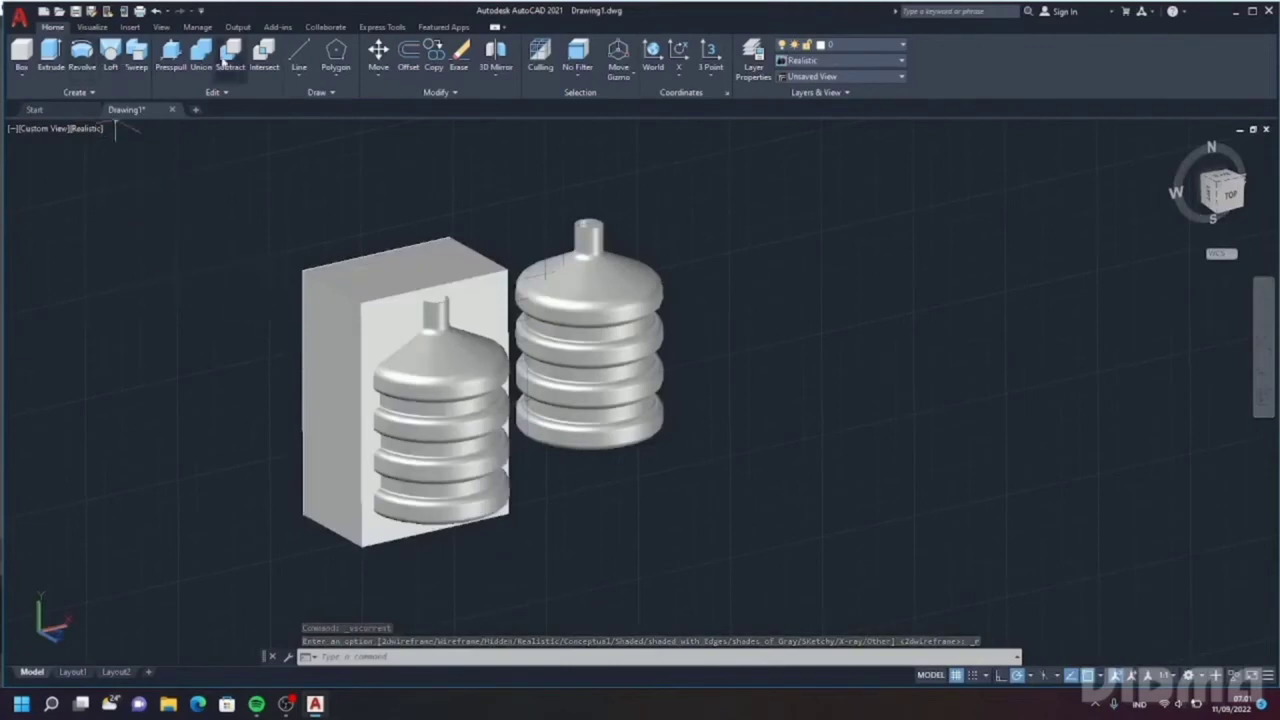
- Subtract the inner bottle from the box to cut the bottle-shaped cavity
{"action": "left_click", "coordinate": [231, 64]}
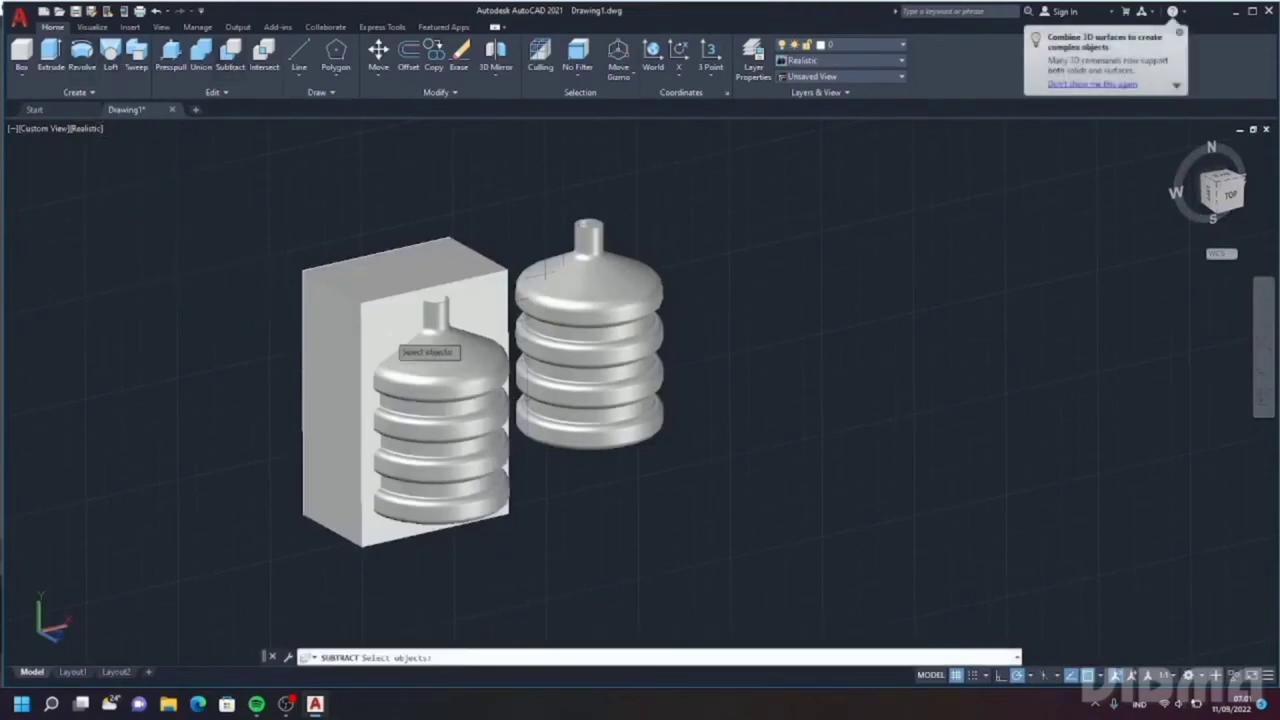
{"action": "left_click", "coordinate": [378, 328]}
{"action": "key", "text": "Return"}
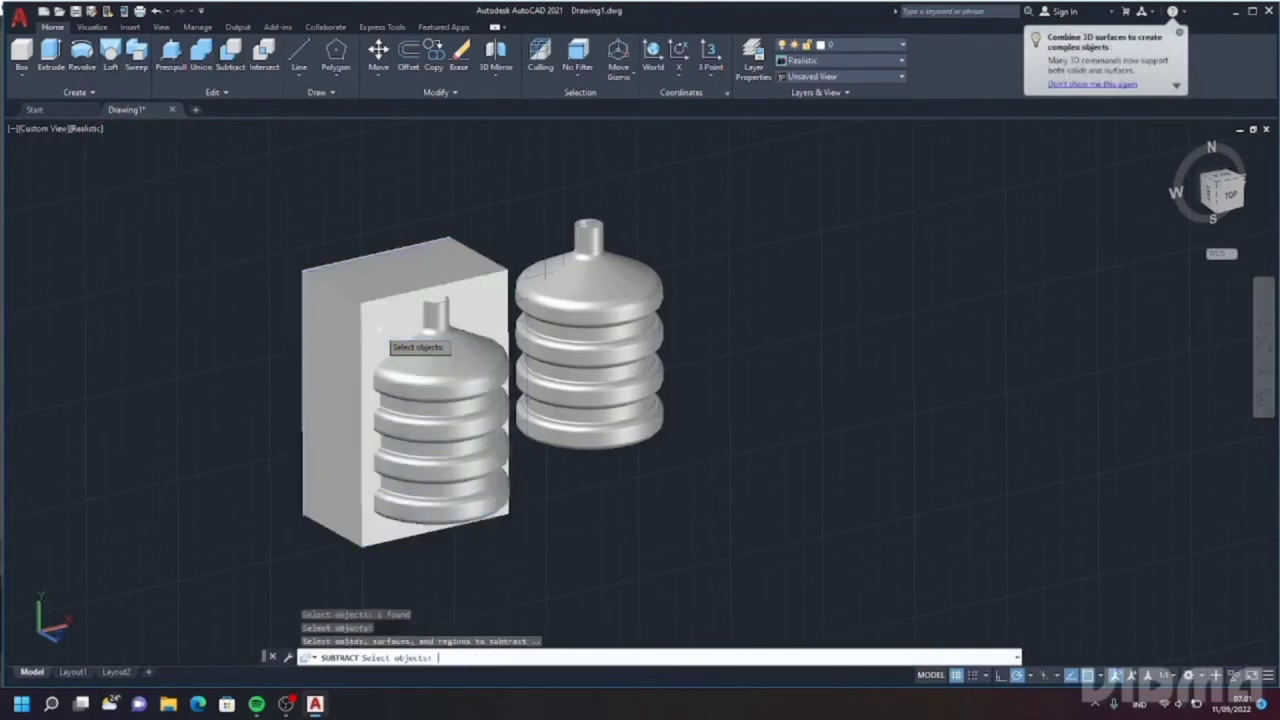
{"action": "left_click", "coordinate": [467, 391]}
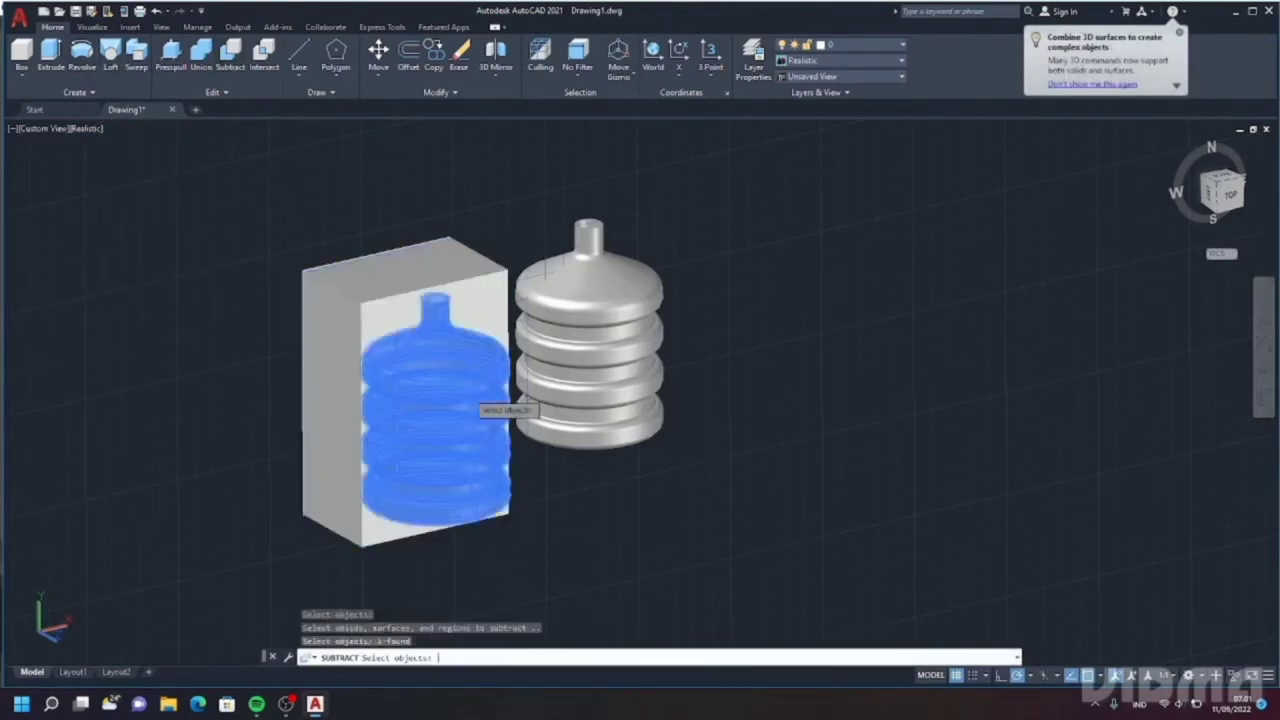
{"action": "key", "text": "Return"}
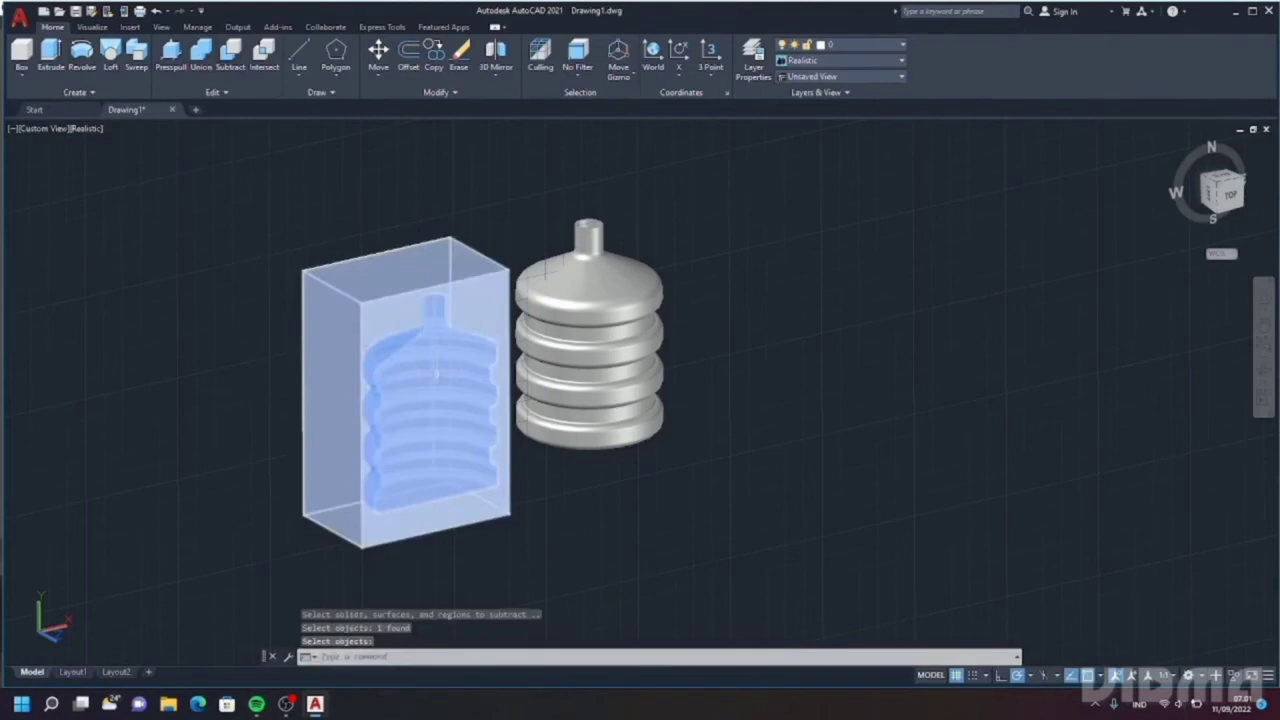
{"action": "key", "text": "Return"}
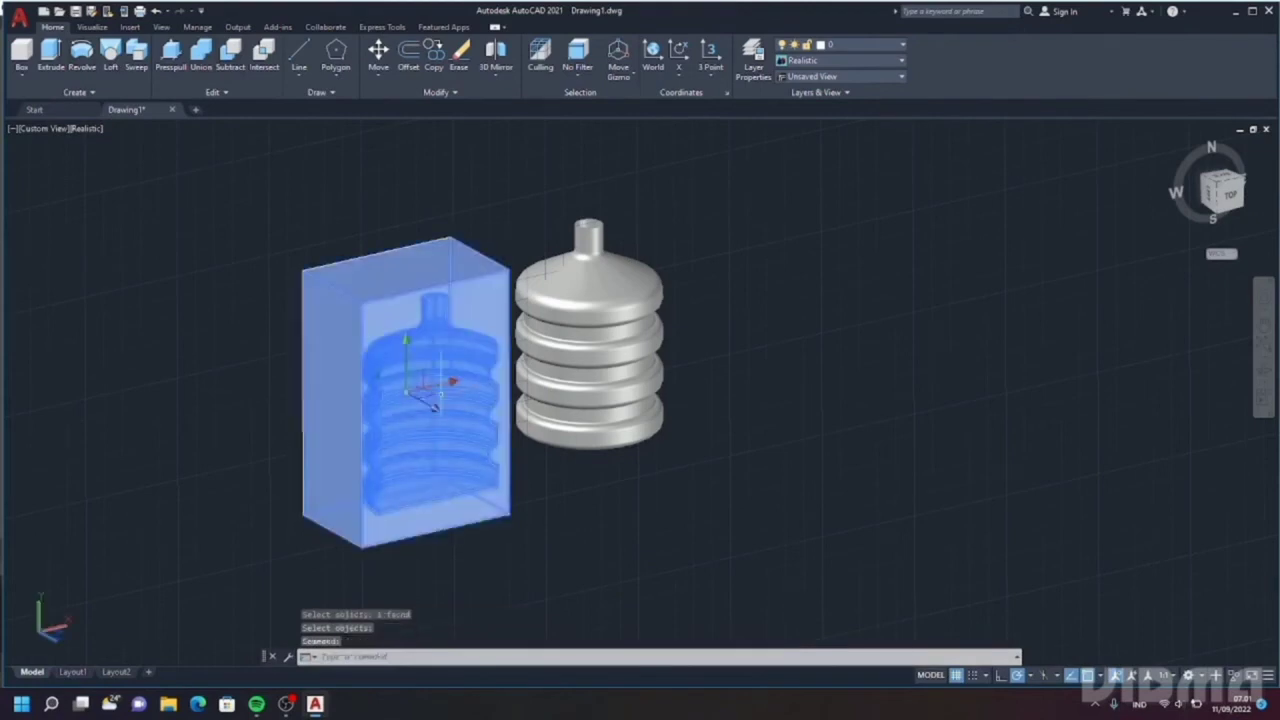
{"action": "key", "text": "Escape"}
- Start a second subtraction on the box, then cancel it
{"action": "left_click", "coordinate": [231, 55]}
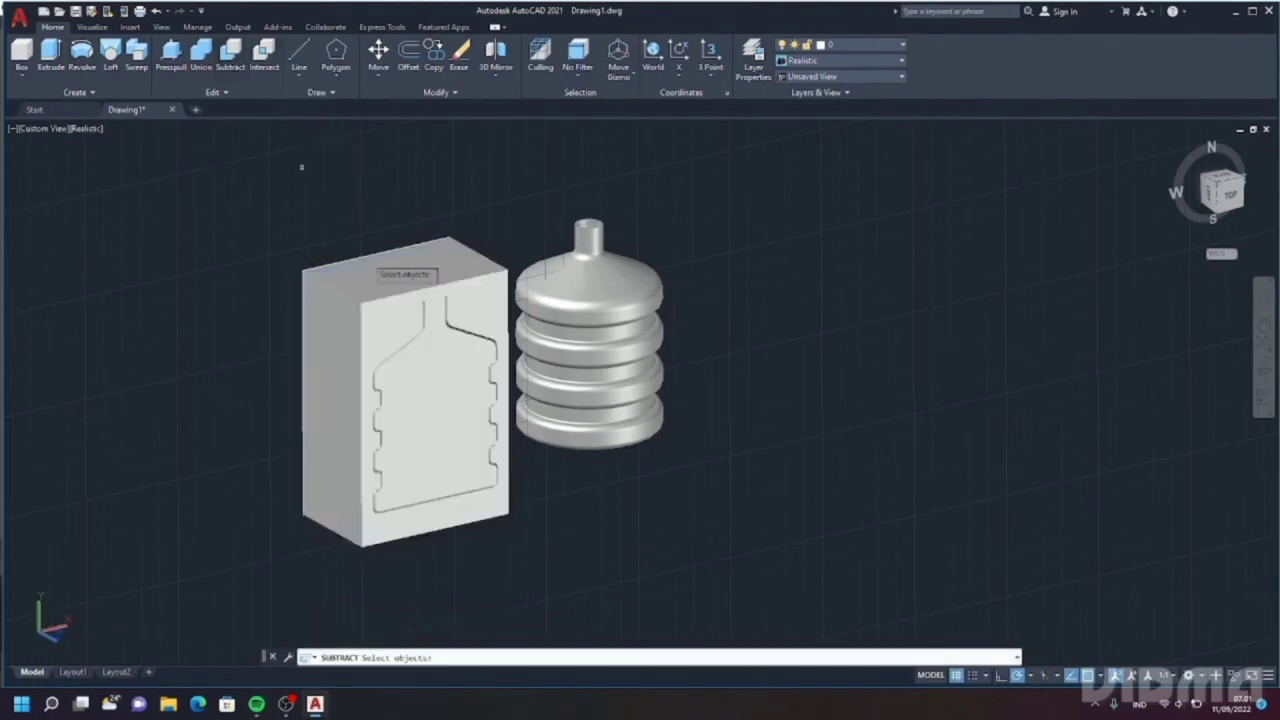
{"action": "left_click", "coordinate": [430, 370]}
{"action": "key", "text": "Return"}
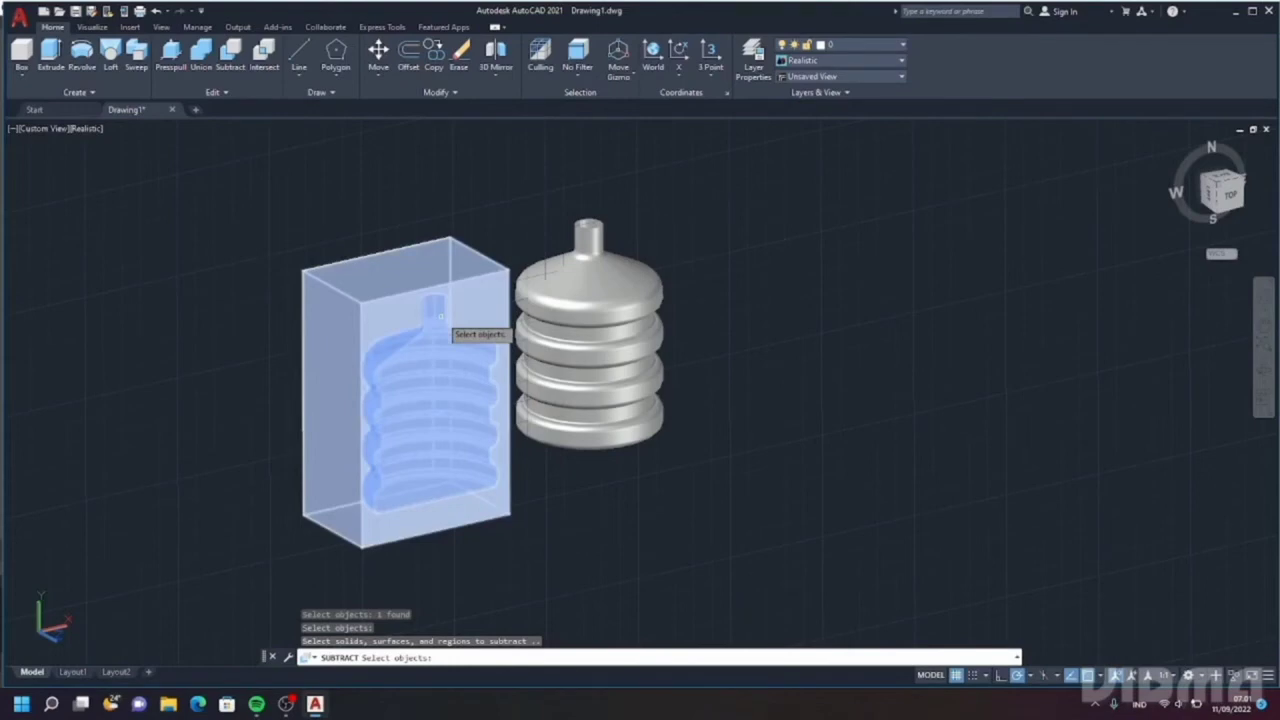
{"action": "key", "text": "Escape"}
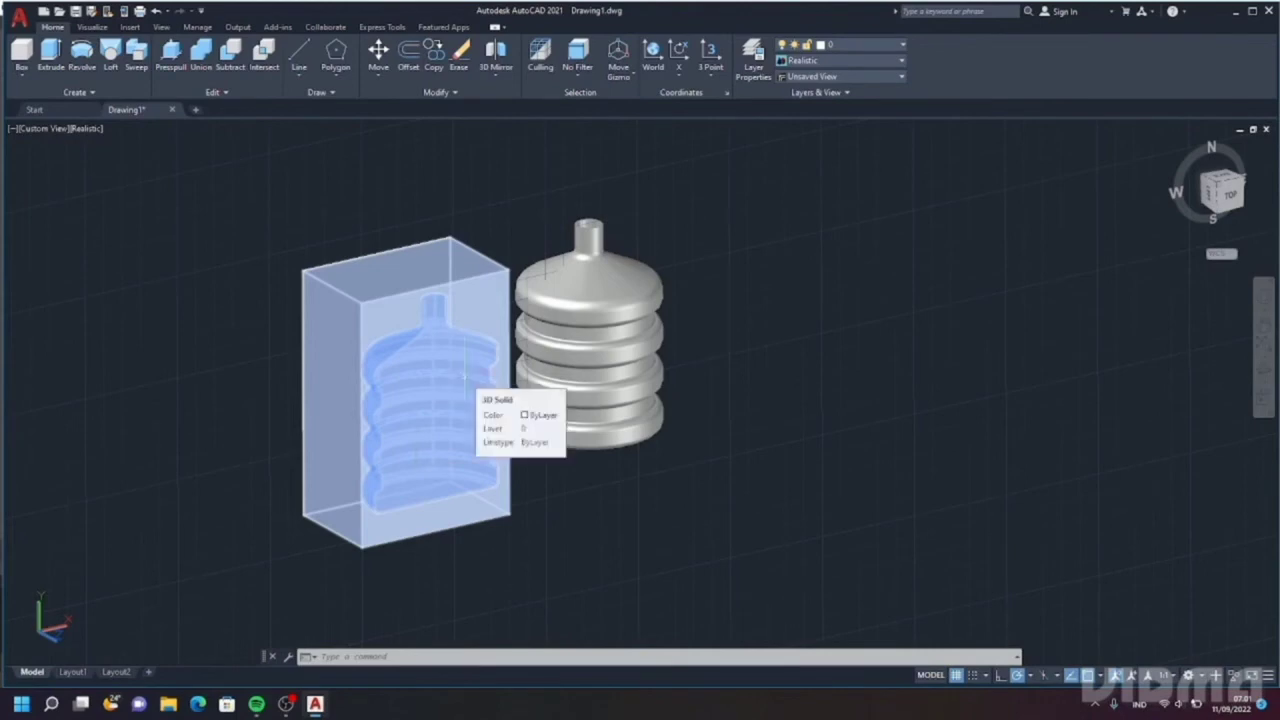
- Rotate the mold block about its vertical axis with 3DROTATE, then orbit to check it
{"action": "left_click", "coordinate": [465, 376]}
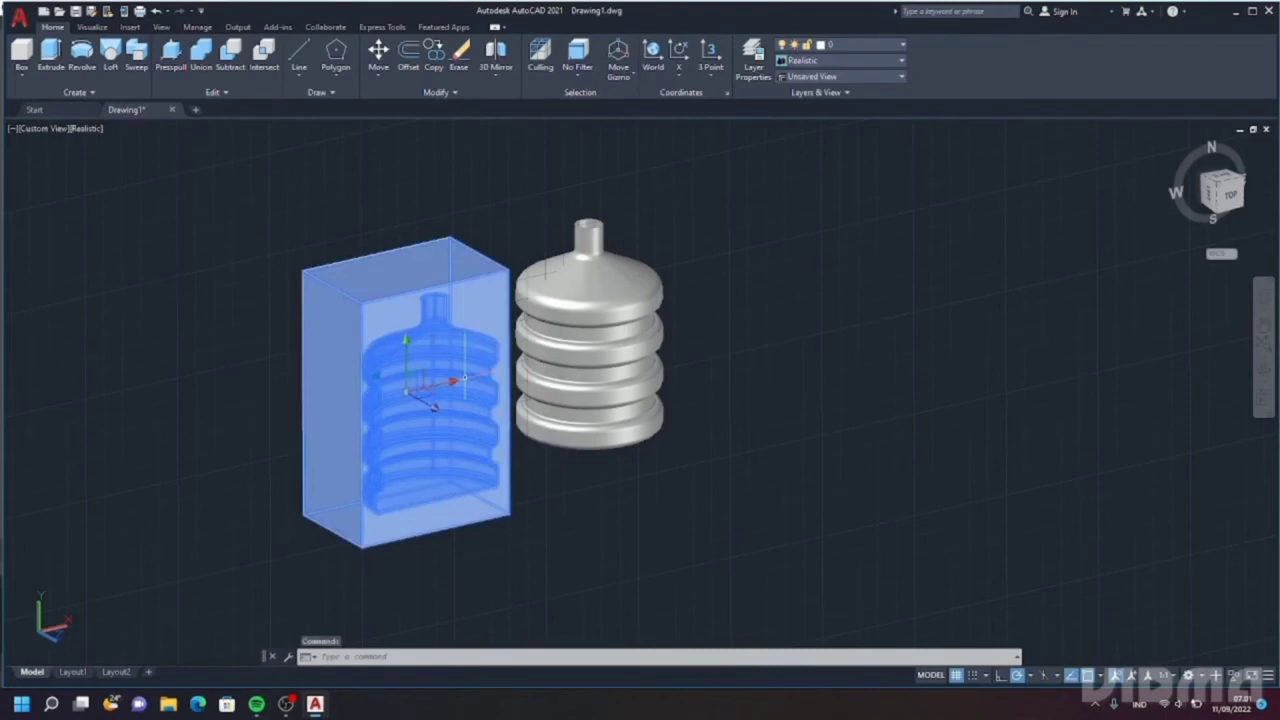
{"action": "type", "text": "3d"}
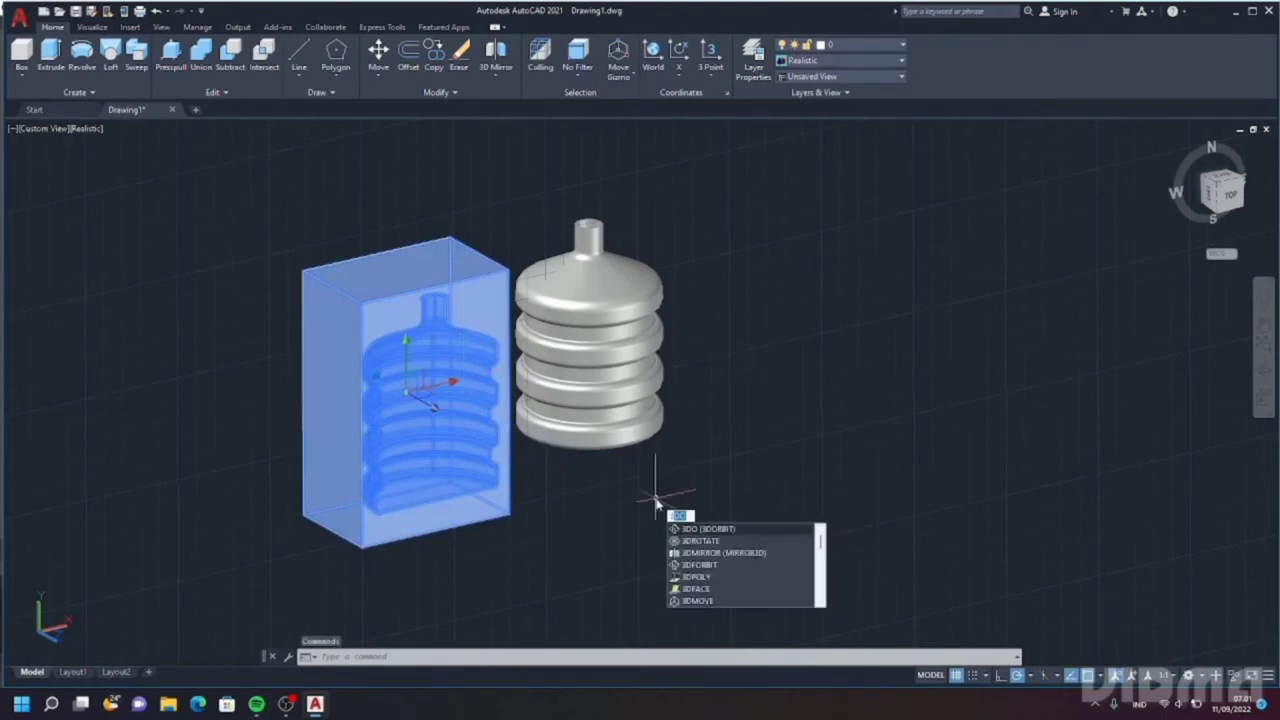
{"action": "type", "text": "r"}
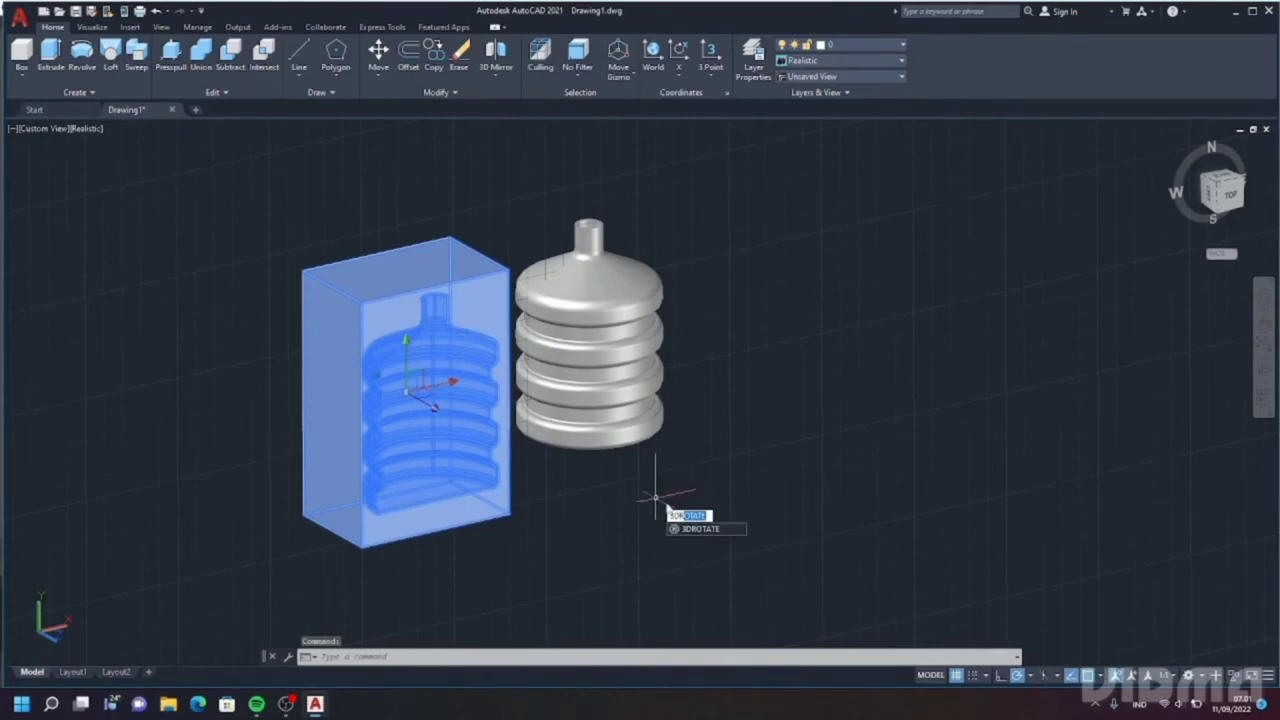
{"action": "key", "text": "Return"}
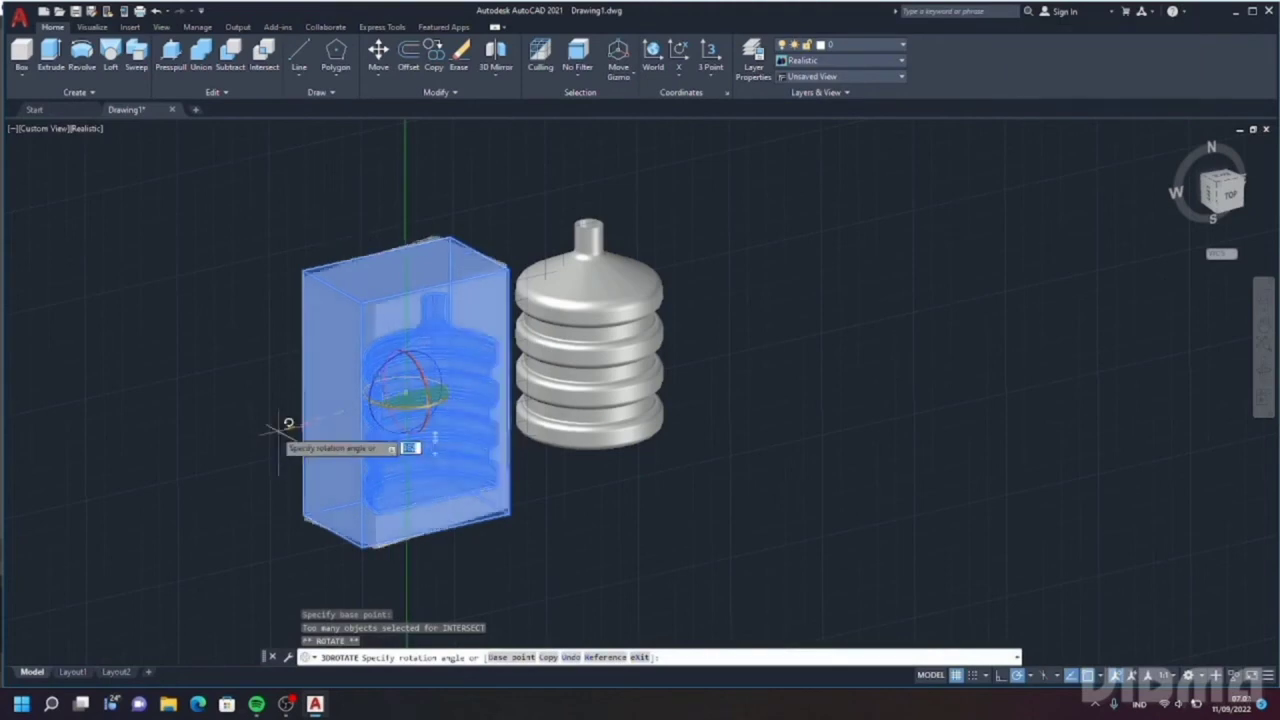
{"action": "key", "text": "Return"}
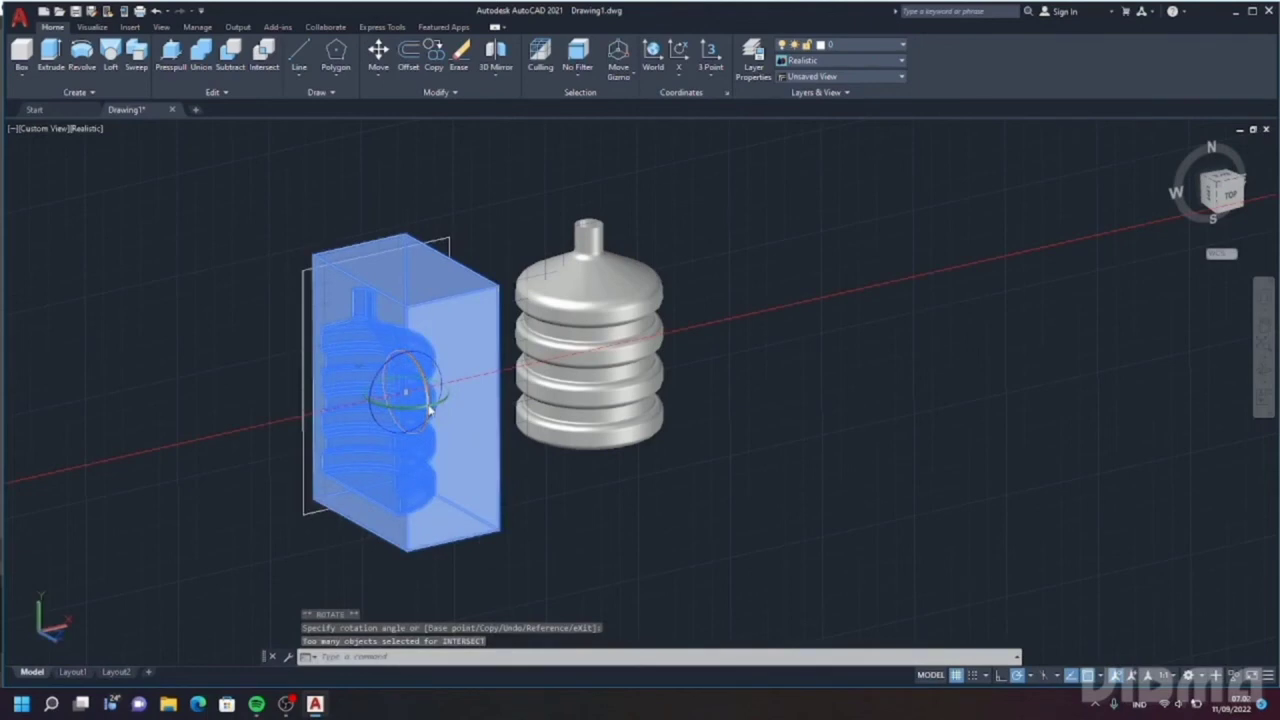
{"action": "left_click", "coordinate": [431, 410]}
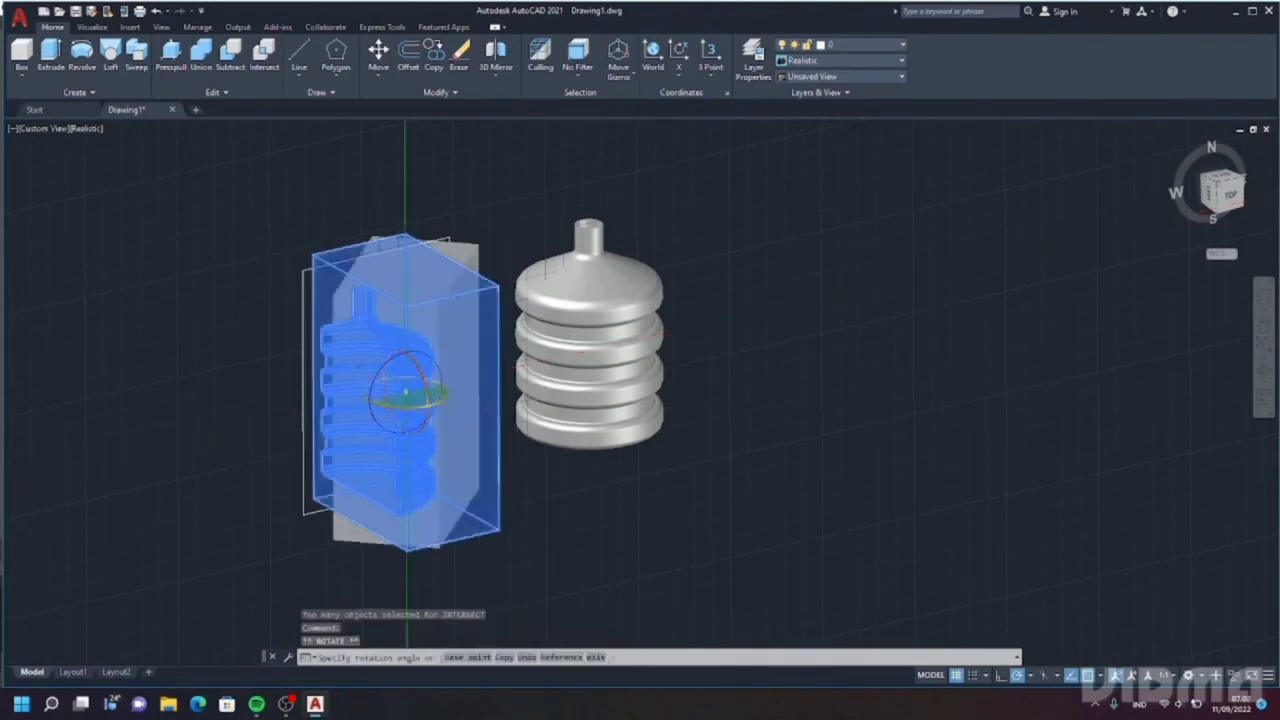
{"action": "left_click", "coordinate": [510, 397]}
{"action": "key", "text": "Escape"}
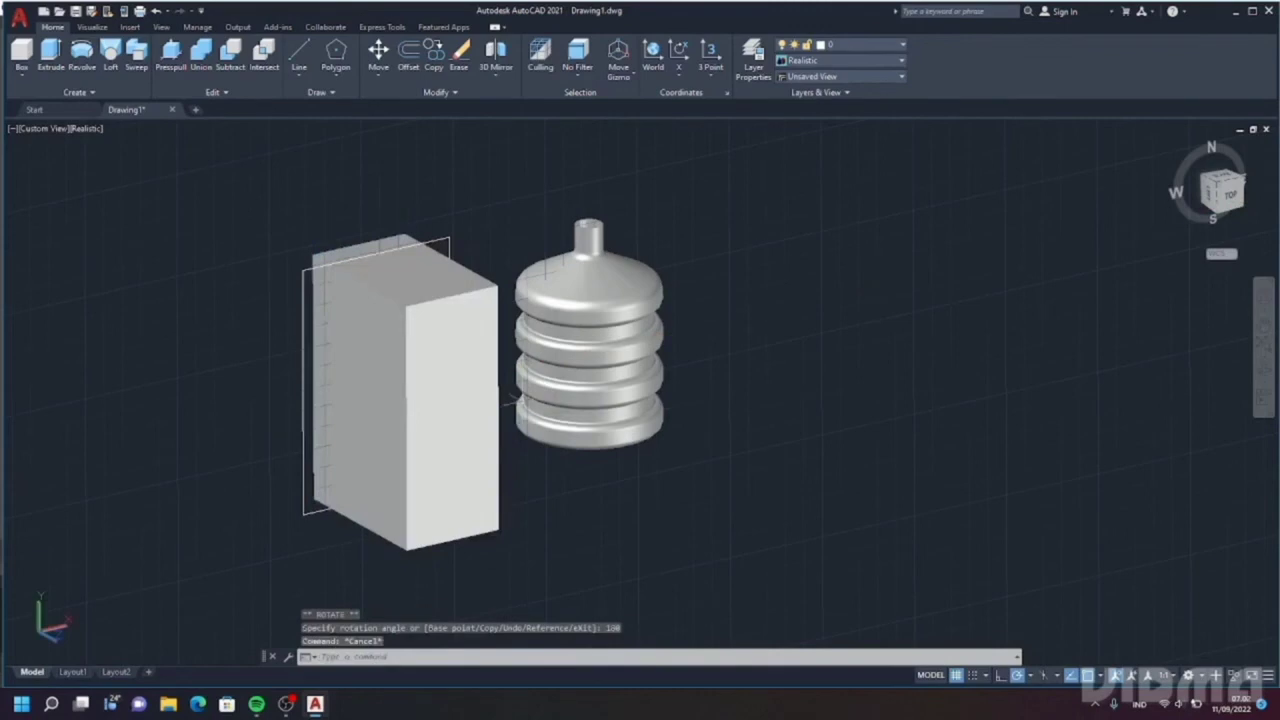
{"action": "mouse_move", "coordinate": [510, 397]}
{"action": "middle_mouse_down", "text": "shift"}
{"action": "mouse_move", "coordinate": [568, 463]}
{"action": "mouse_move", "coordinate": [550, 464]}
{"action": "middle_mouse_up", "text": "shift"}
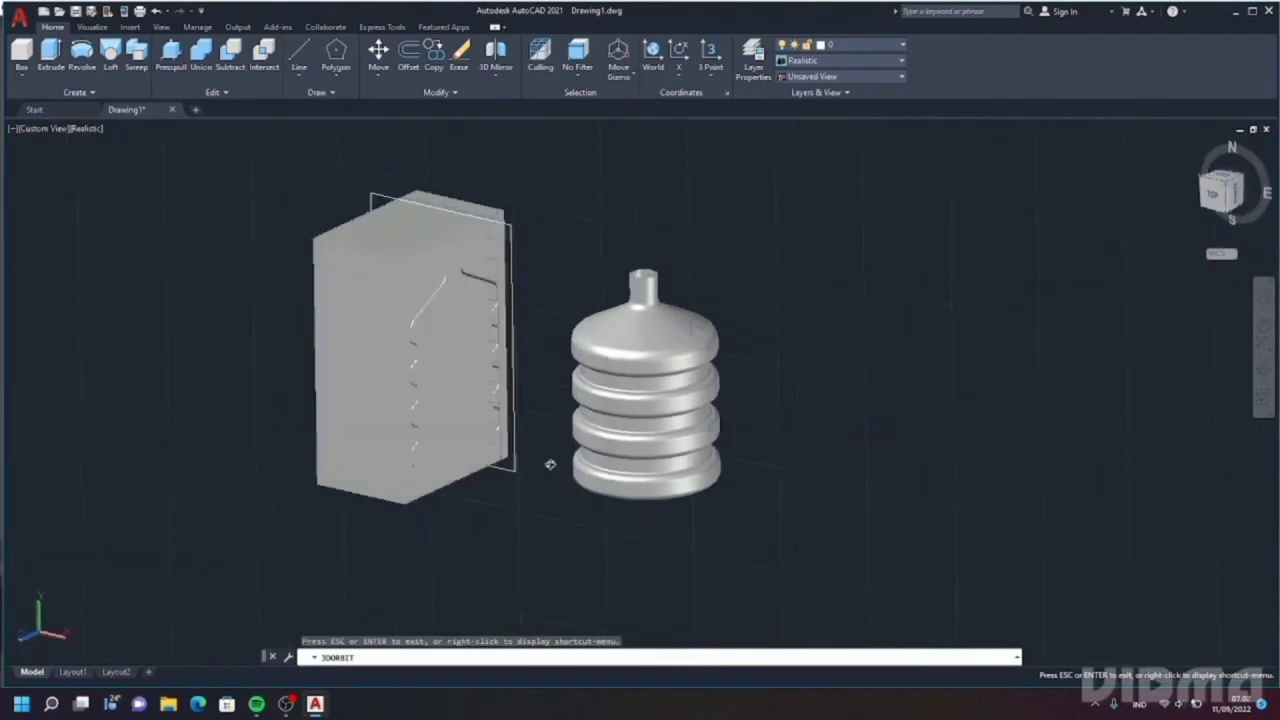
- Orbit around the models to view the cavity side of the mold
{"action": "key", "text": "Escape"}
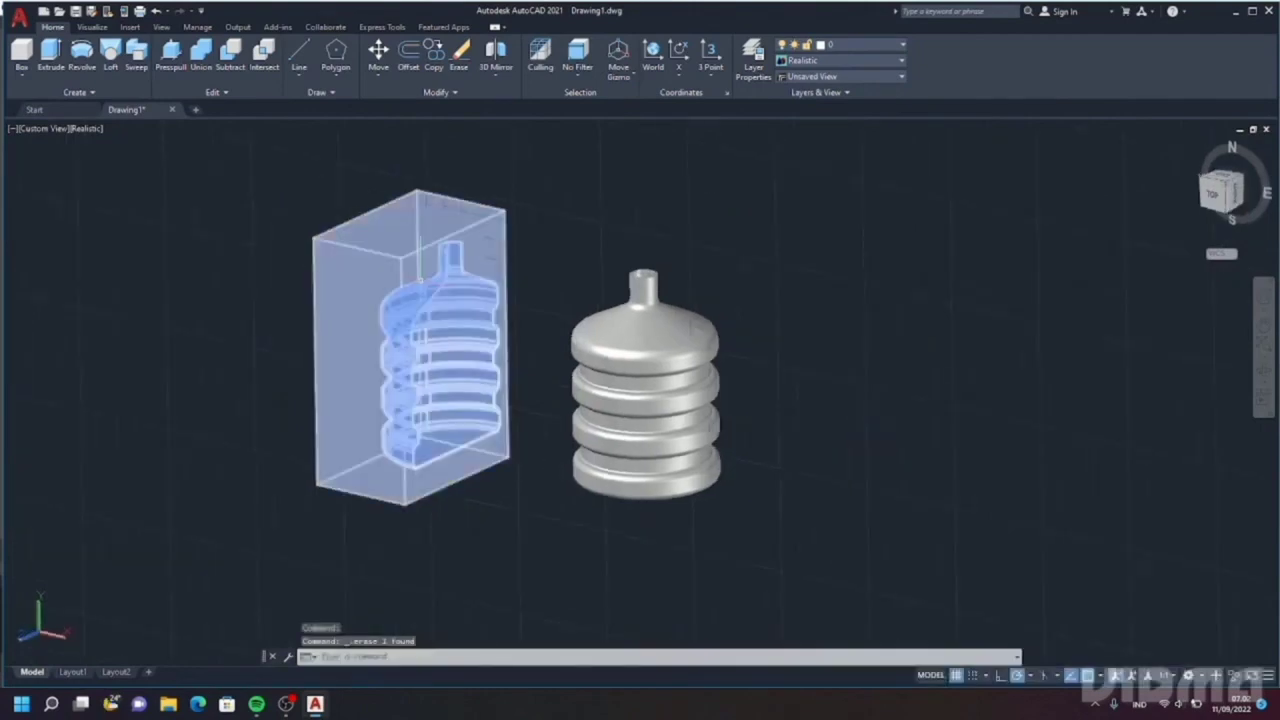
{"action": "mouse_move", "coordinate": [421, 283]}
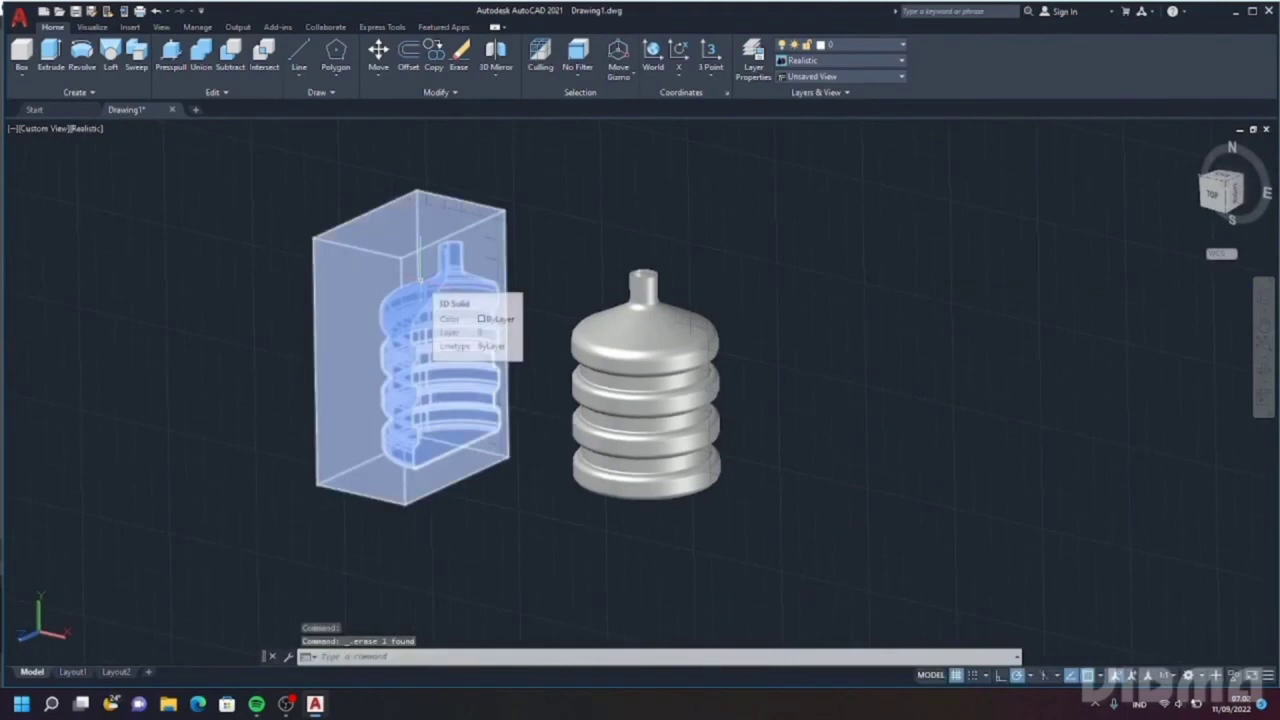
{"action": "middle_click_drag", "start_coordinate": [812, 434], "coordinate": [575, 425], "text": "shift"}
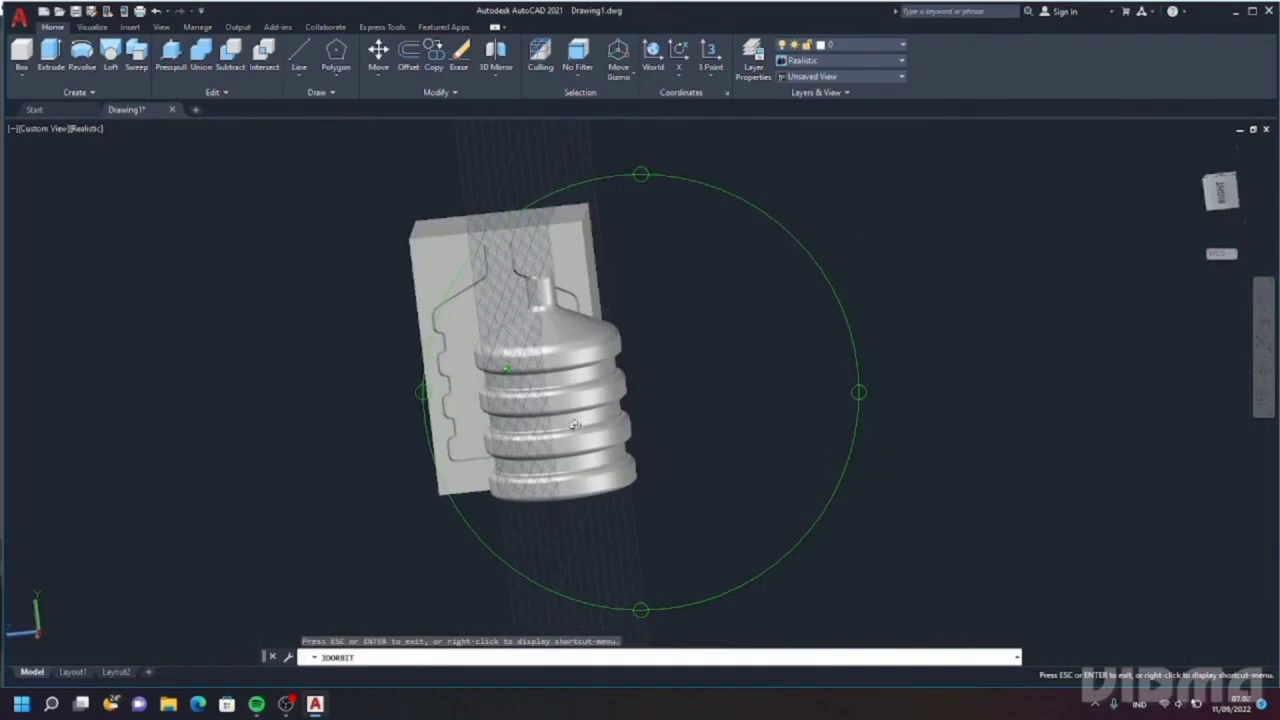
{"action": "left_click_drag", "start_coordinate": [575, 425], "coordinate": [761, 430]}
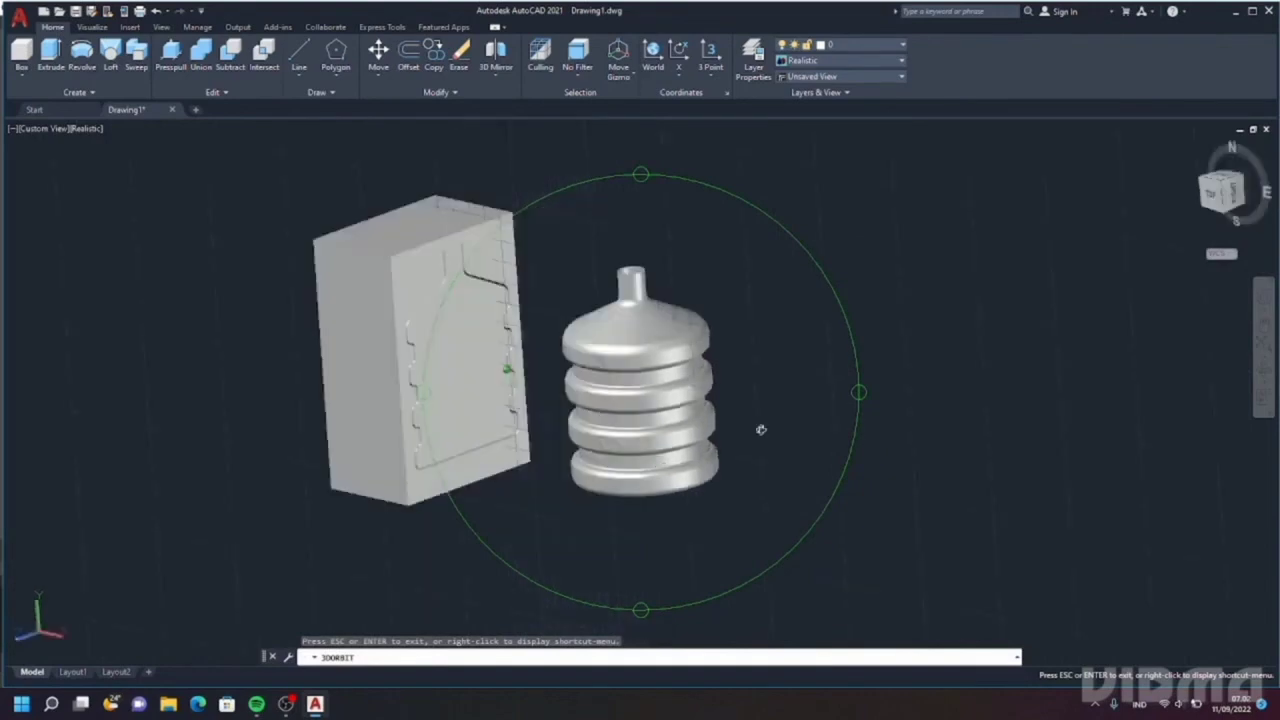
{"action": "key", "text": "Escape"}
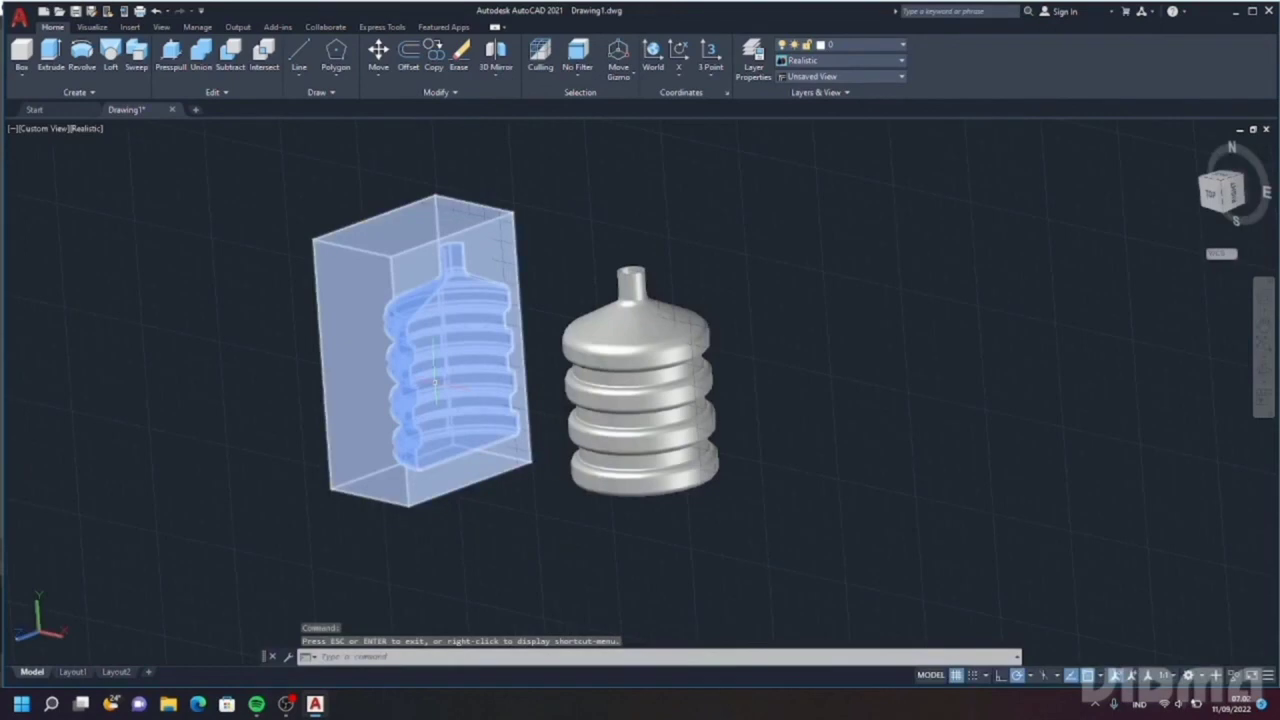
- Select the mold block, try Mirror3D, then paste a copy of it right of the bottle
{"action": "left_click", "coordinate": [435, 382]}
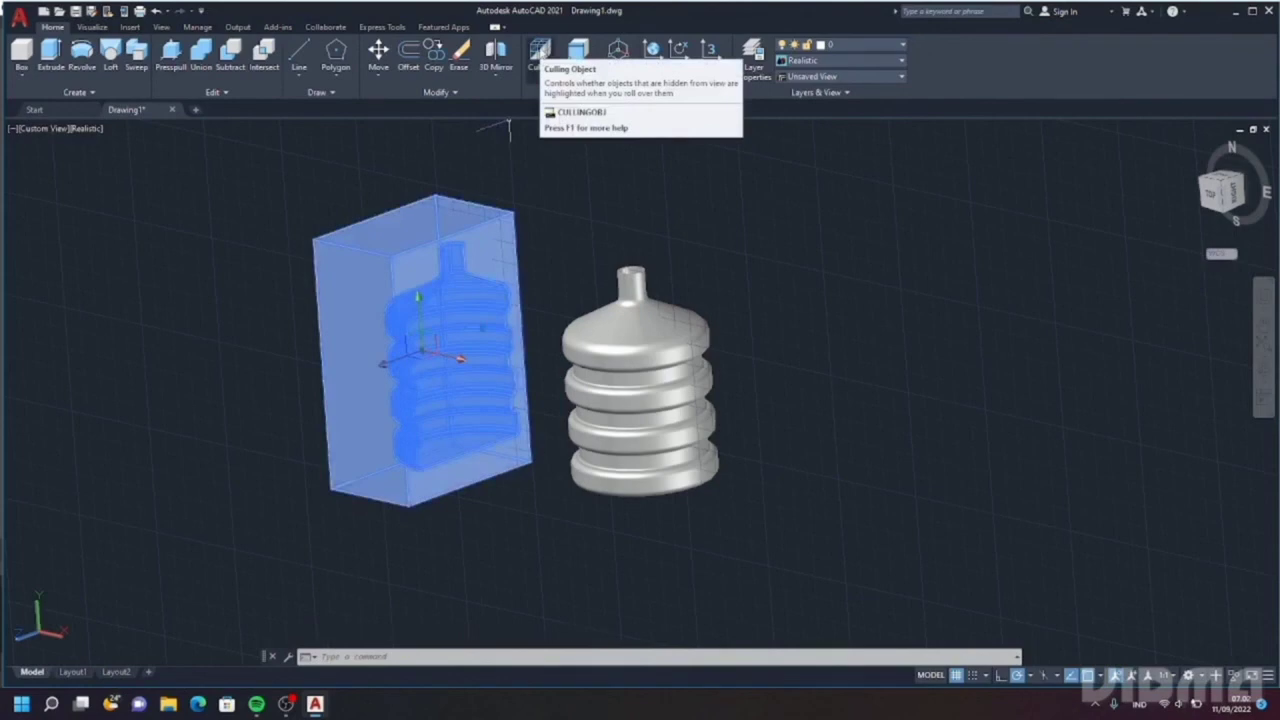
{"action": "left_click", "coordinate": [495, 52]}
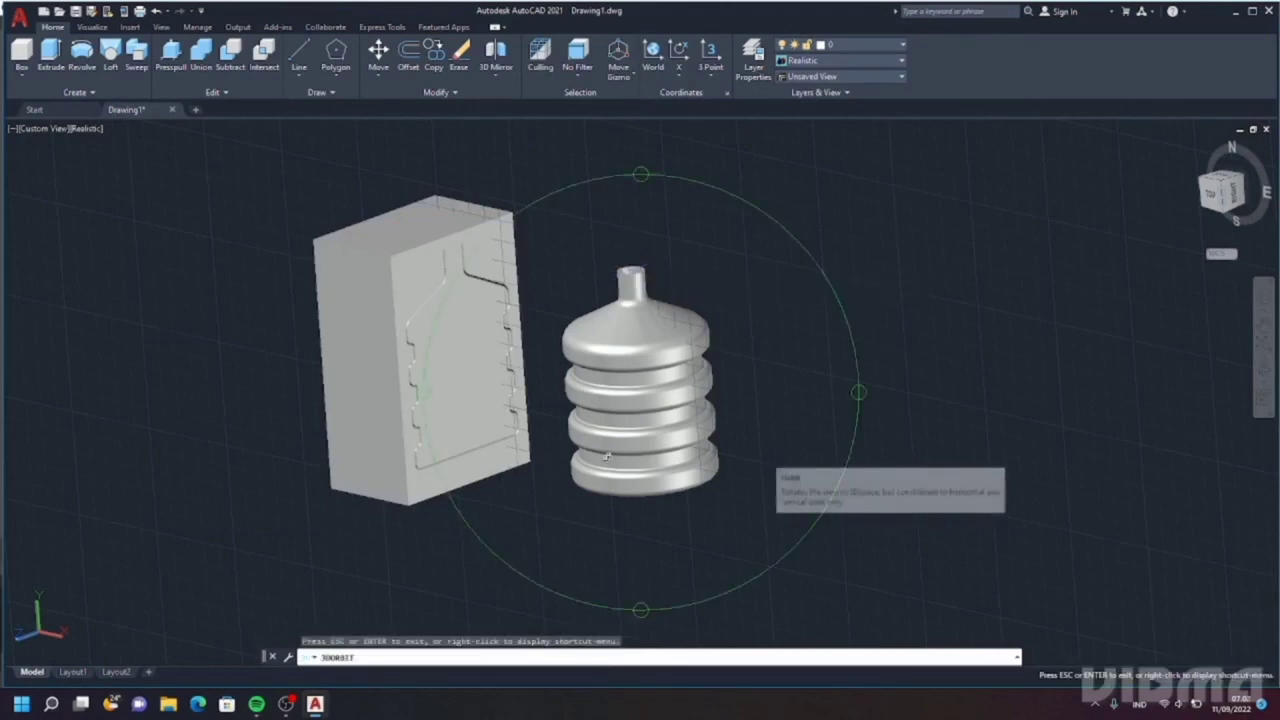
{"action": "left_click_drag", "start_coordinate": [606, 457], "coordinate": [603, 410]}
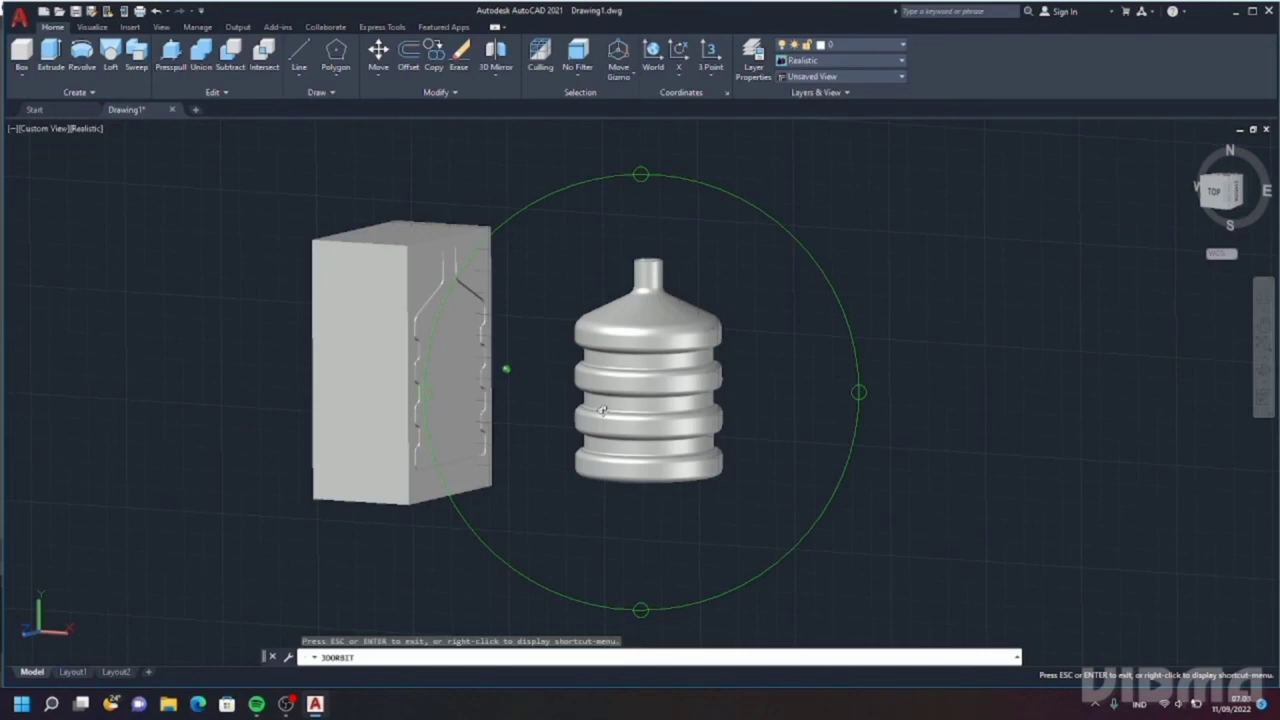
{"action": "key", "text": "Escape"}
{"action": "key", "text": "ctrl+v"}
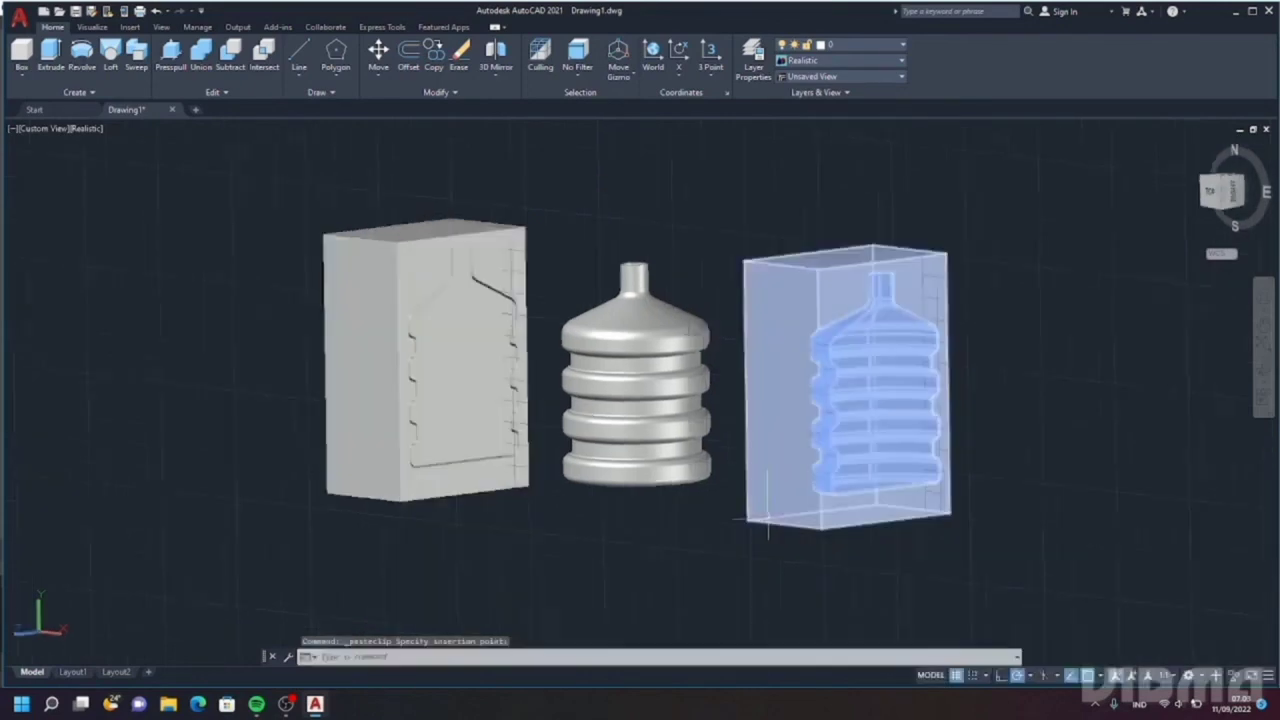
- Finish placing the copied mold block and enter 3DROTATE to turn it
{"action": "key", "text": "Escape"}
{"action": "type", "text": "3dro"}
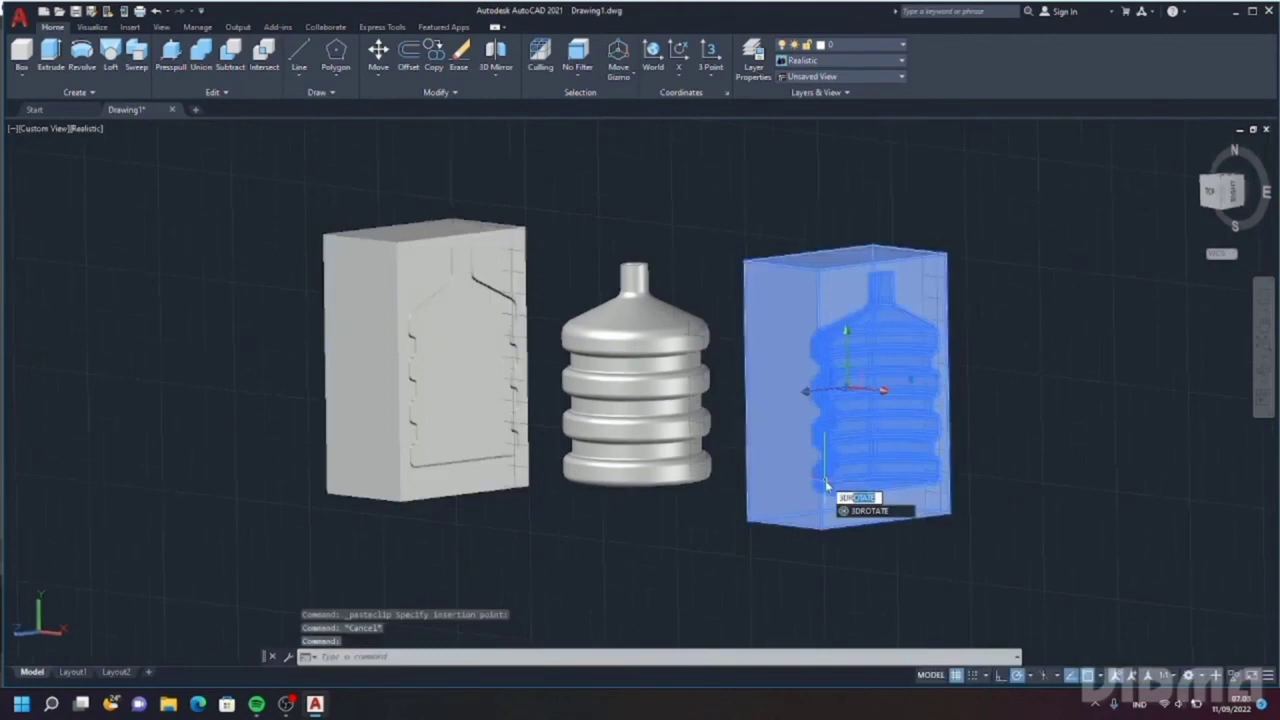